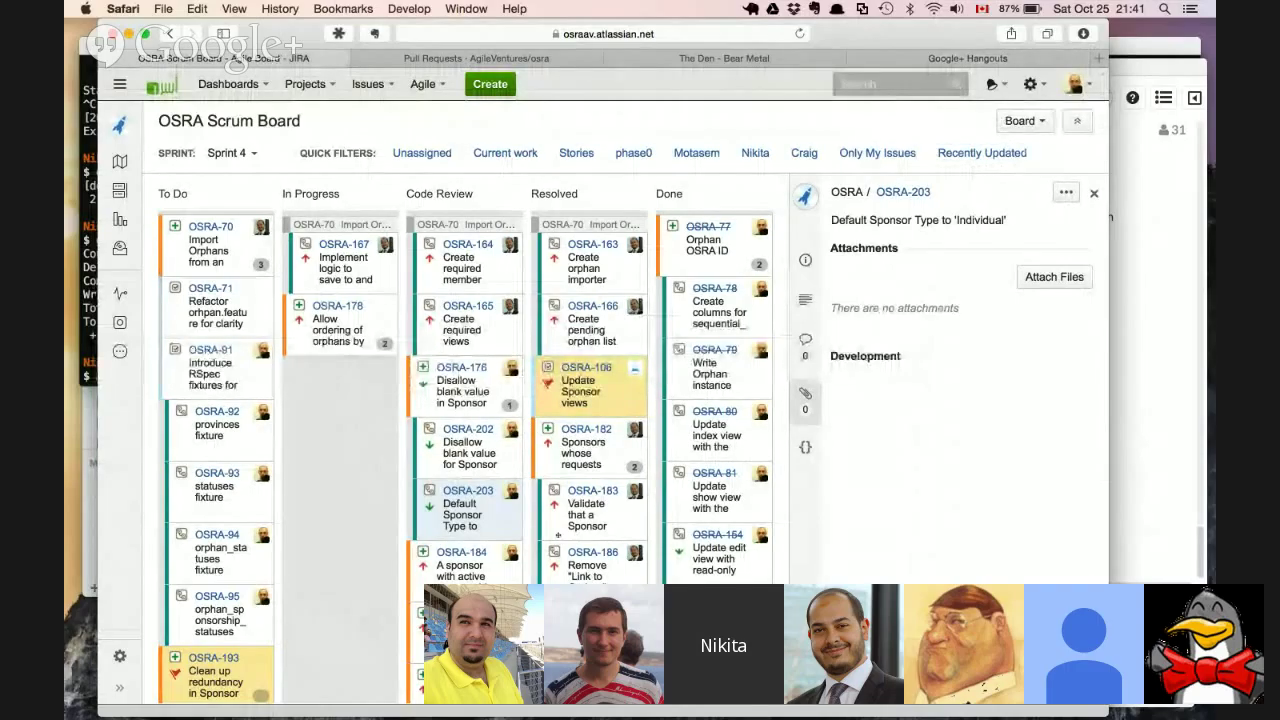
- Close the OSRA-203 issue details and filter the scrum board to show only Stories
{"action": "left_click", "coordinate": [1095, 194]}
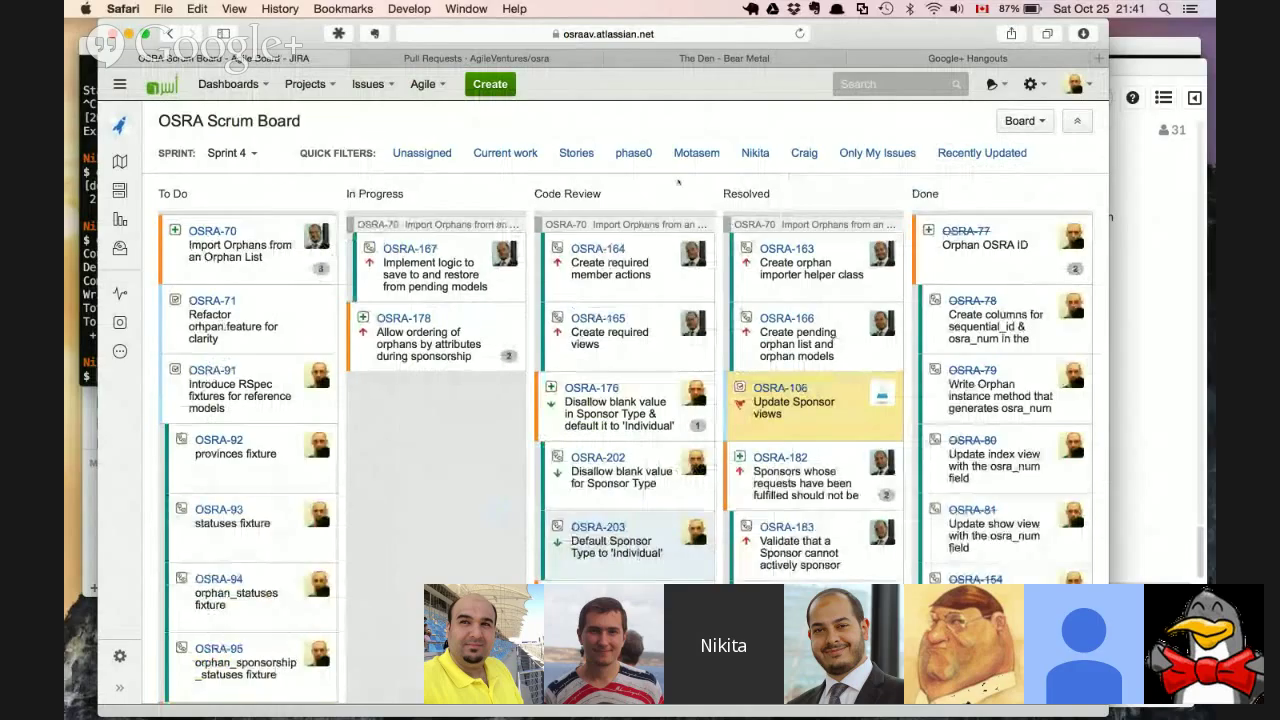
{"action": "left_click", "coordinate": [577, 153]}
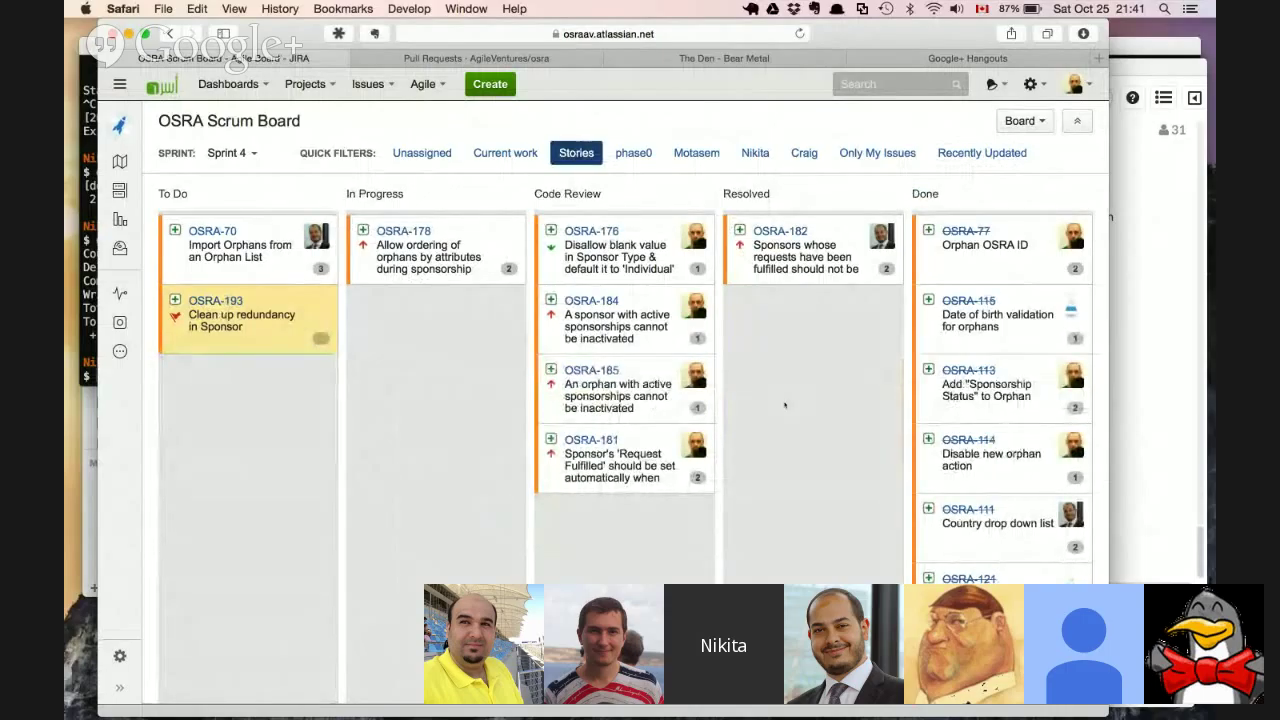
{"action": "scroll", "coordinate": [785, 405], "scroll_direction": "down", "scroll_amount": 1}
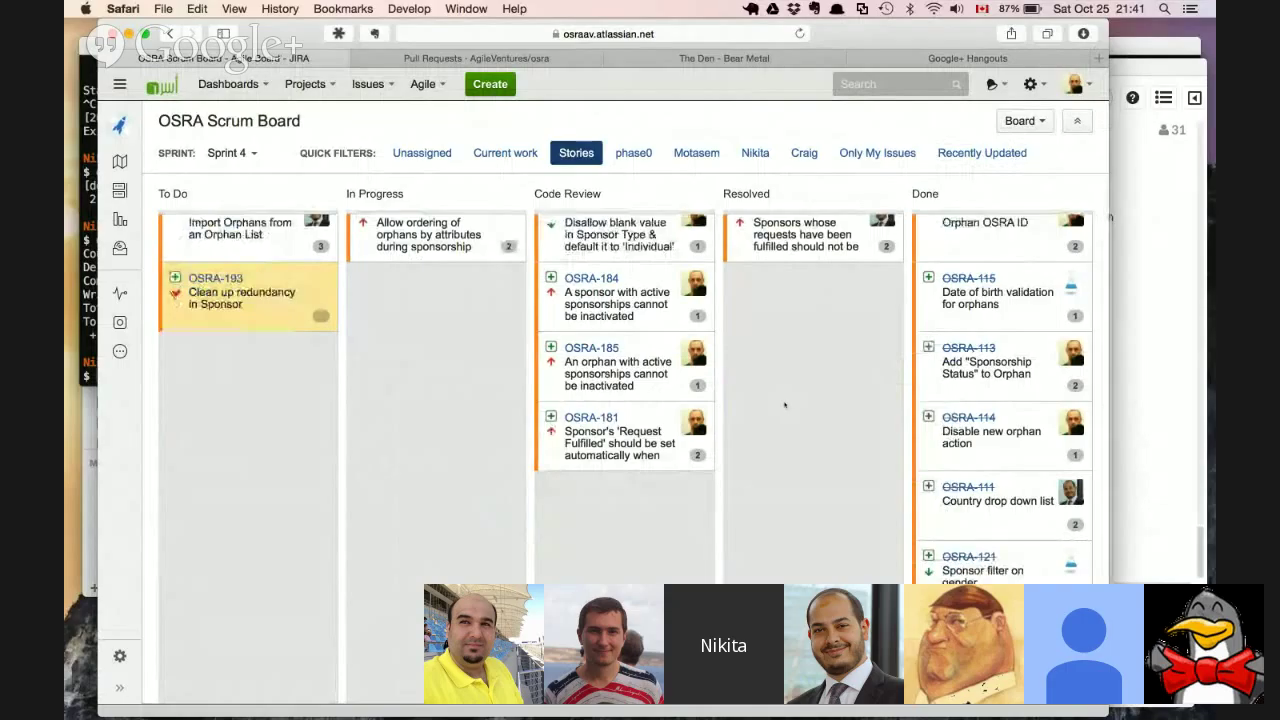
{"action": "scroll", "coordinate": [785, 405], "scroll_direction": "up", "scroll_amount": 1}
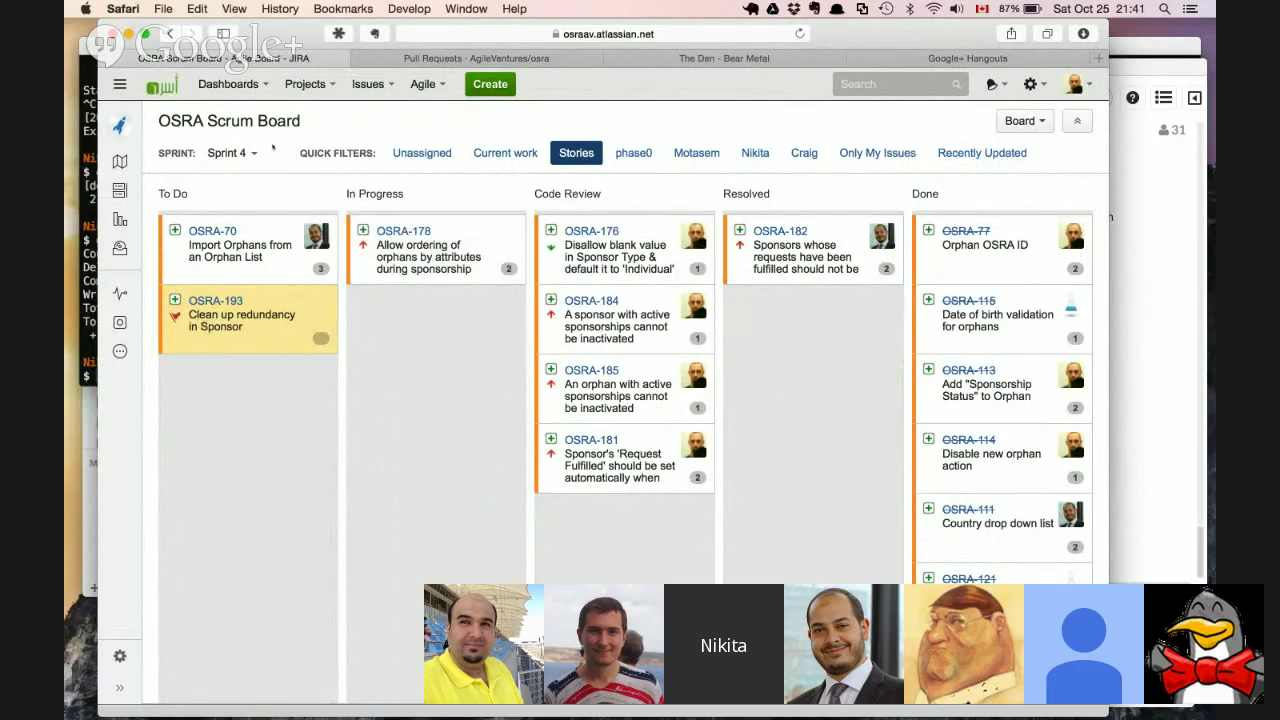
- Expand the browser window to full screen and collapse the project sidebar to widen the board
{"action": "left_click", "coordinate": [146, 34]}
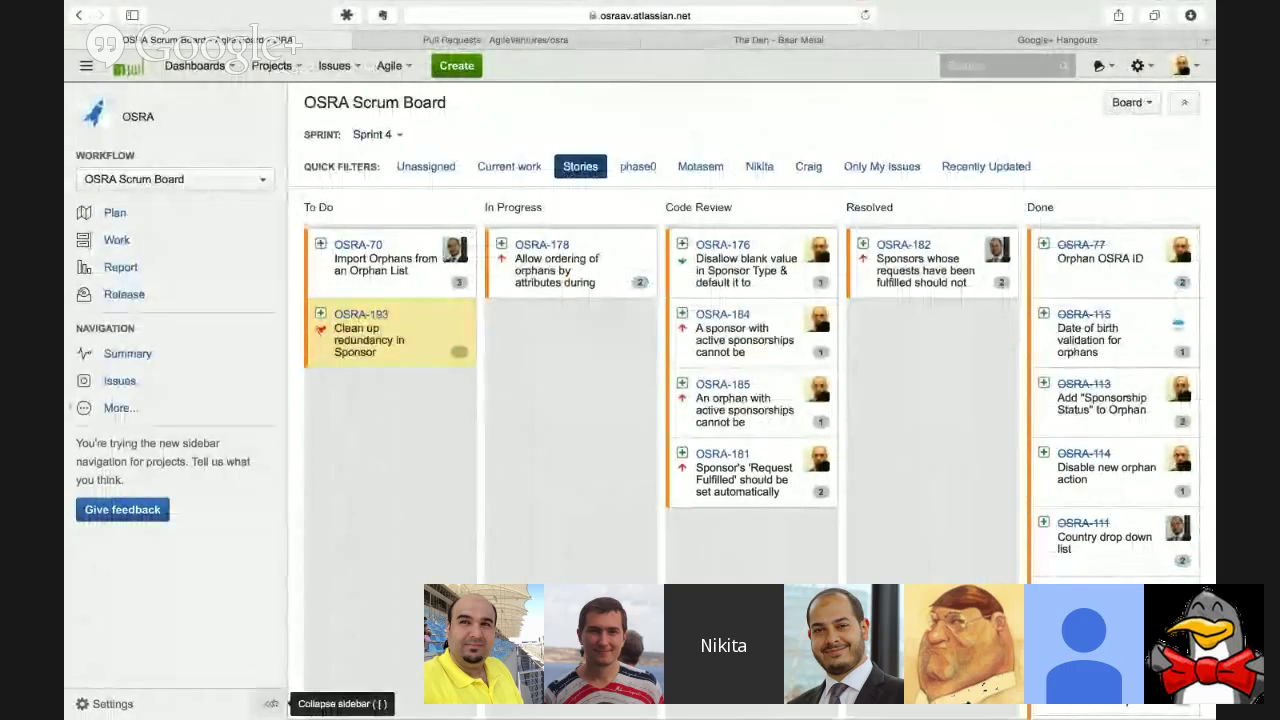
{"action": "left_click", "coordinate": [268, 704]}
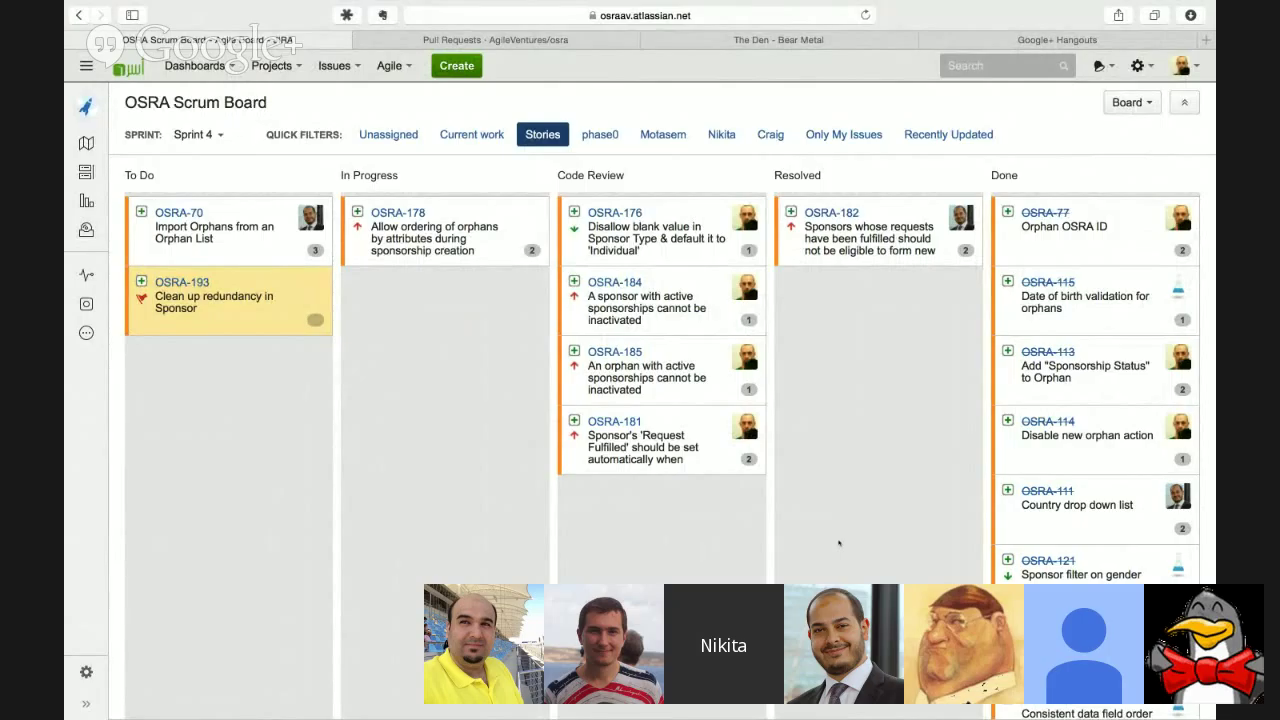
{"action": "scroll", "coordinate": [839, 543], "scroll_direction": "down", "scroll_amount": 1}
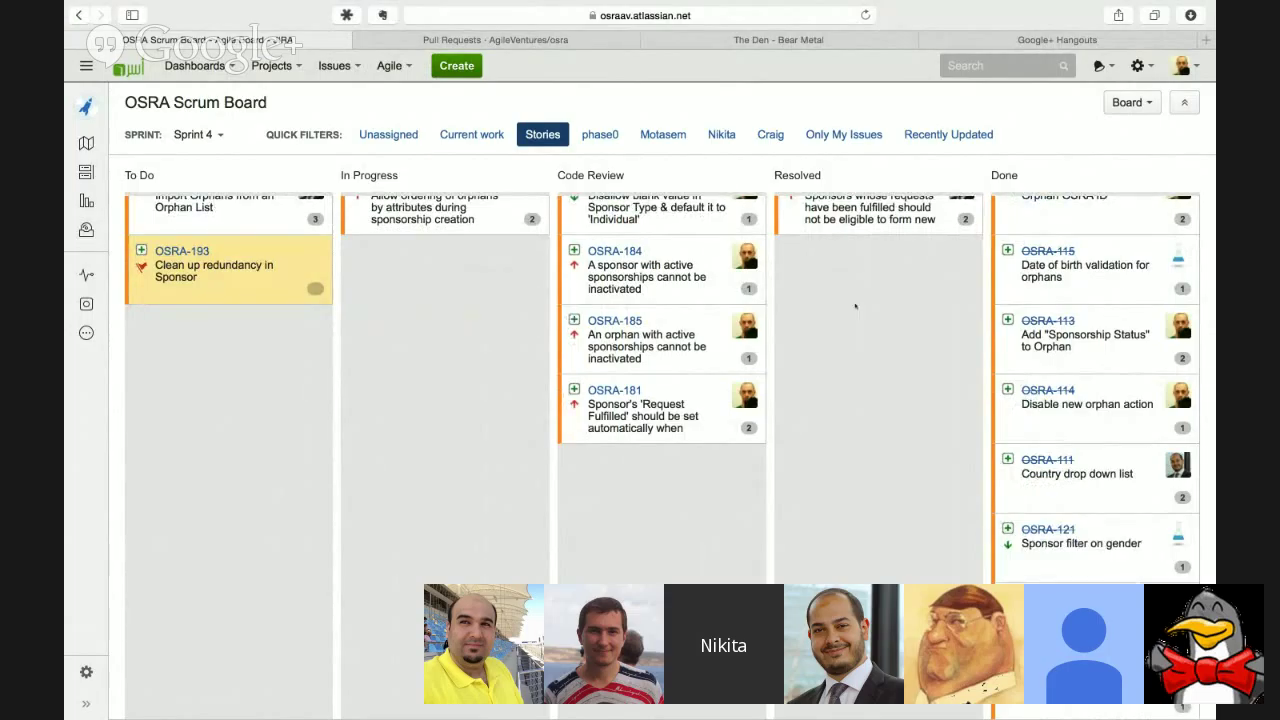
- Open the staging site osra-staging.herokuapp.com in a new browser tab
{"action": "key", "text": "super+t"}
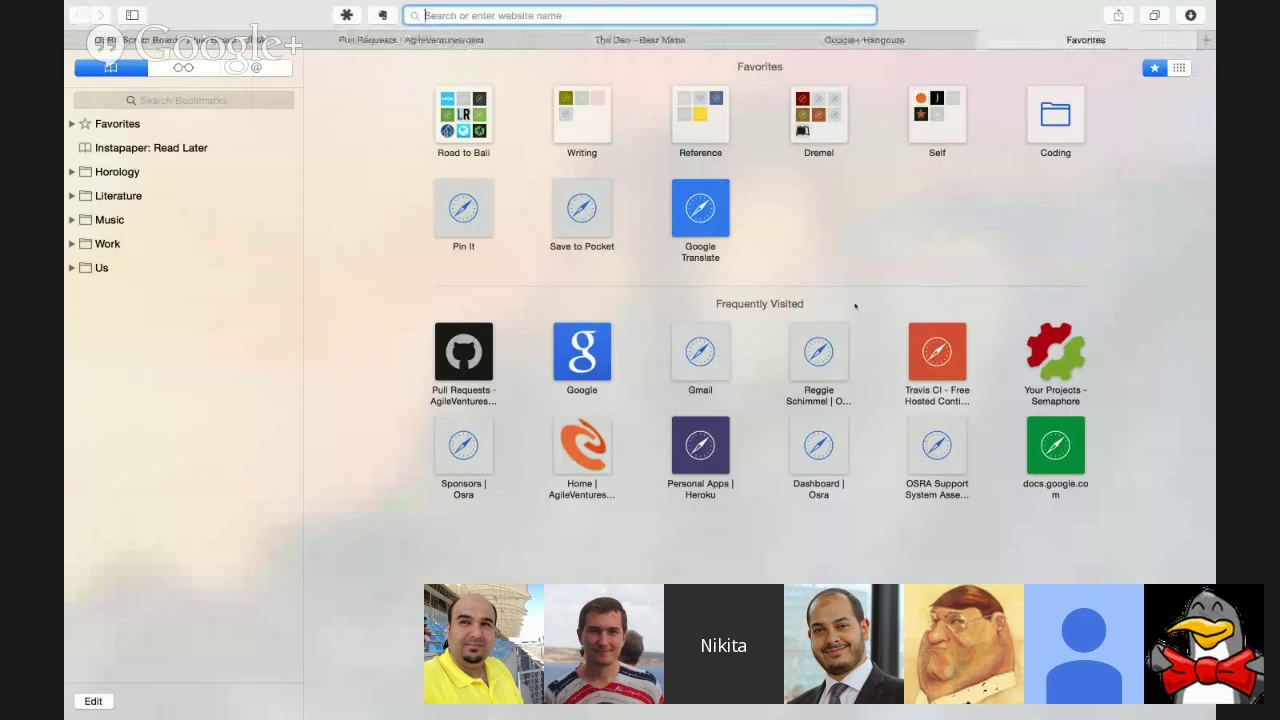
{"action": "type", "text": "osrs"}
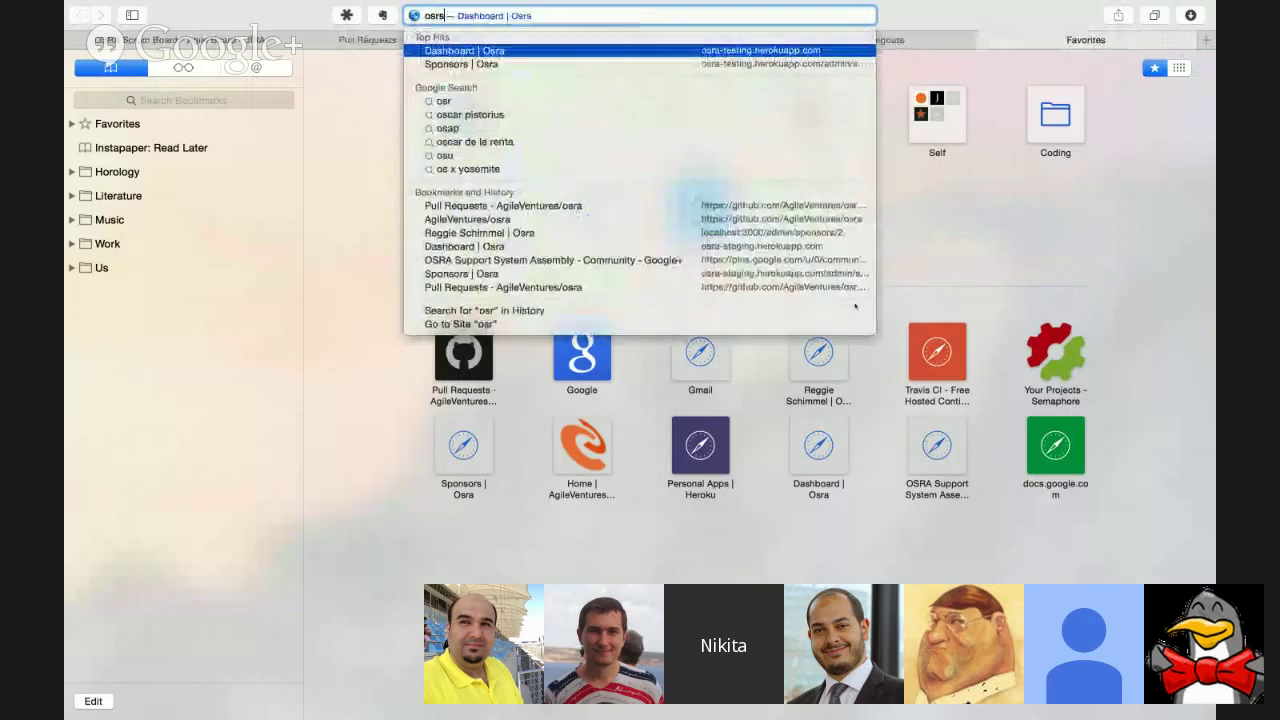
{"action": "key", "text": "BackSpace"}
{"action": "type", "text": "aging.herokuapp.com"}
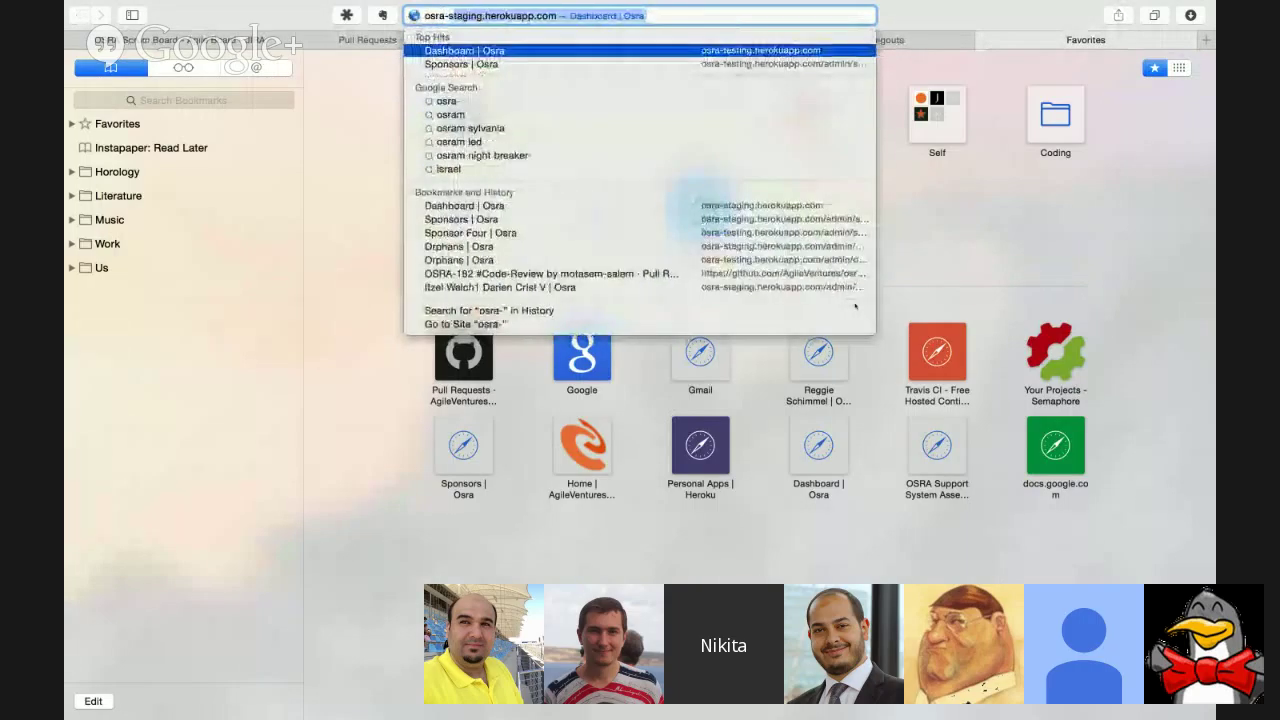
{"action": "key", "text": "Return"}
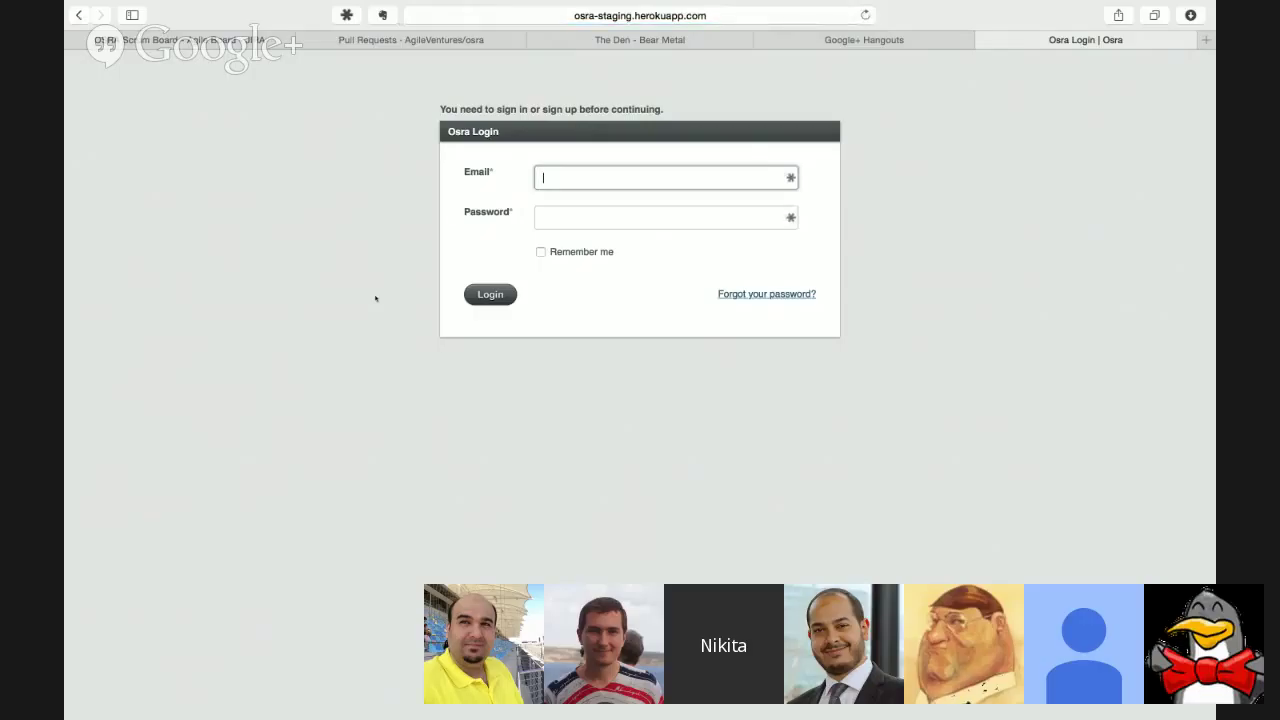
- Log in to the Osra staging site with the admin e-mail and the account password
{"action": "type", "text": "admin@example.com"}
{"action": "key", "text": "Tab"}
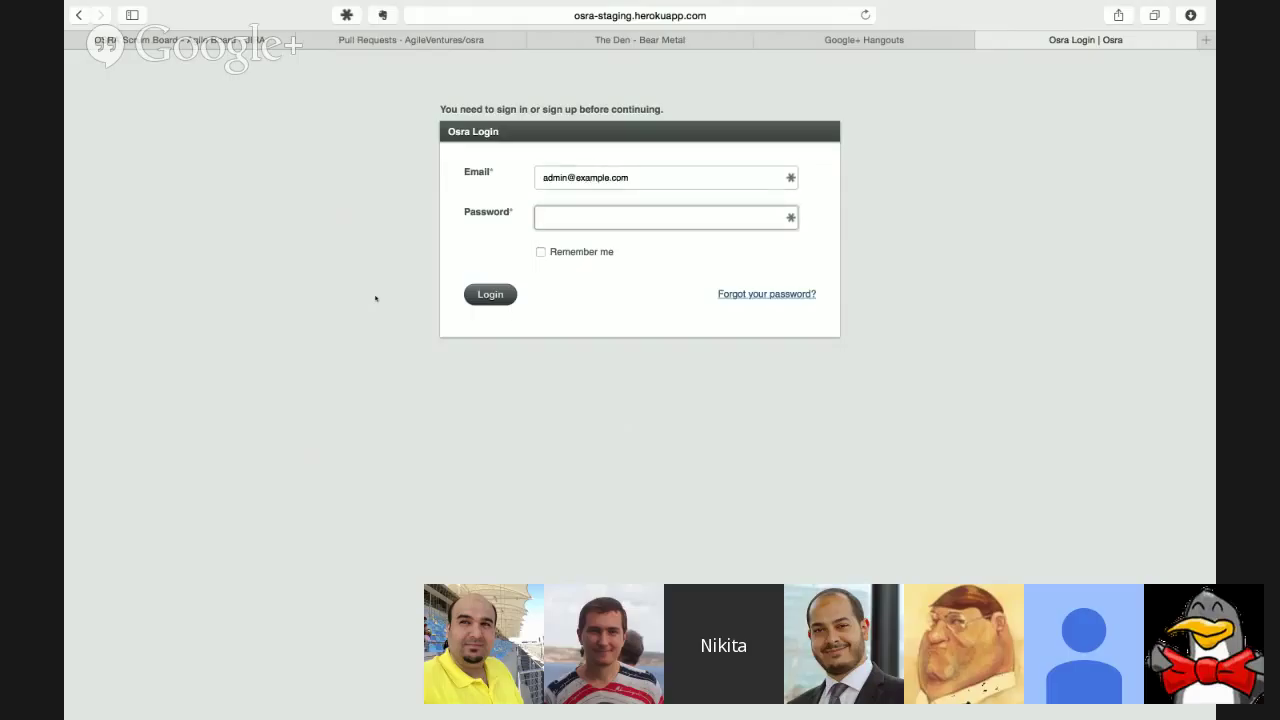
{"action": "type", "text": "password"}
{"action": "key", "text": "Return"}
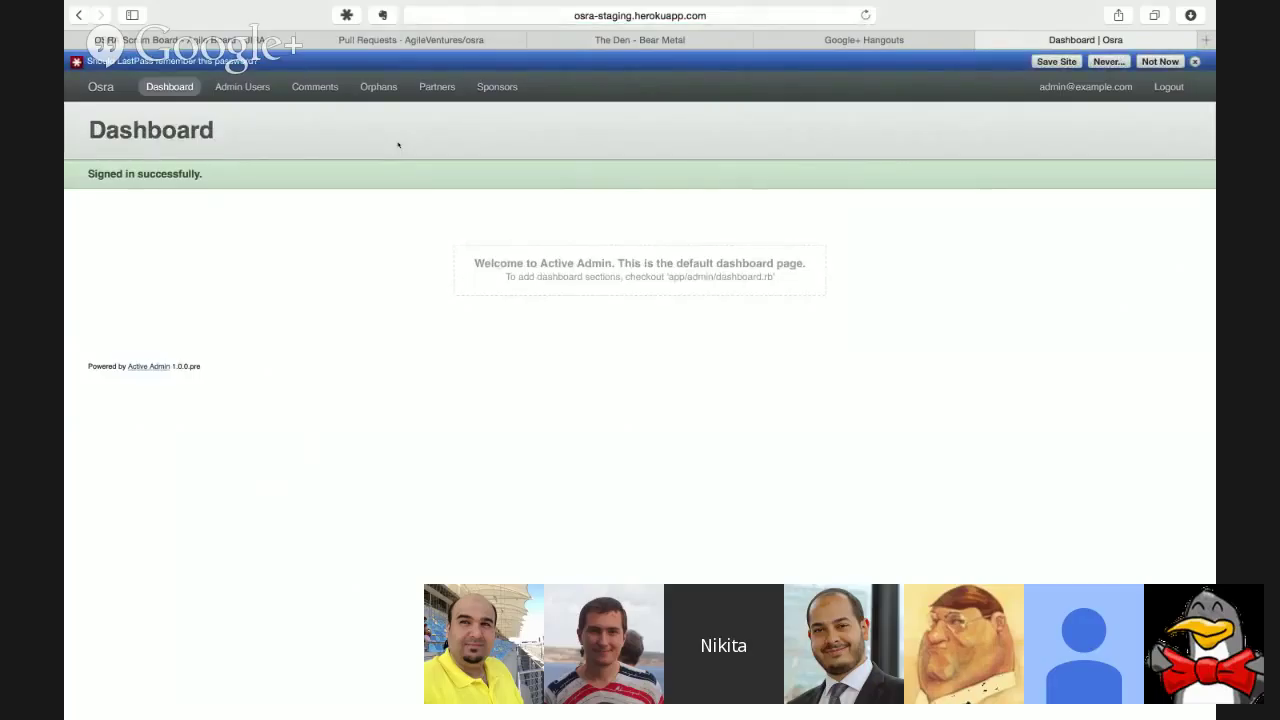
- Open the record of the unsponsored orphan in the Orphans list for editing
{"action": "left_click", "coordinate": [378, 88]}
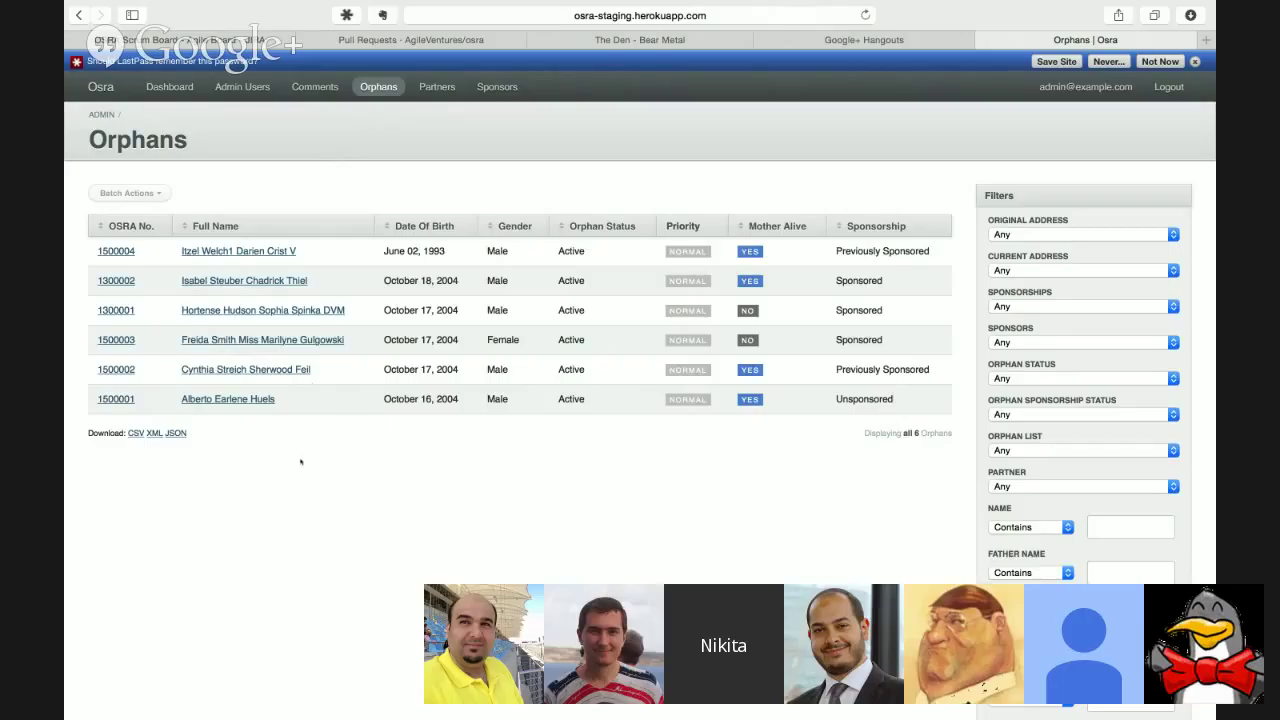
{"action": "left_click", "coordinate": [261, 401]}
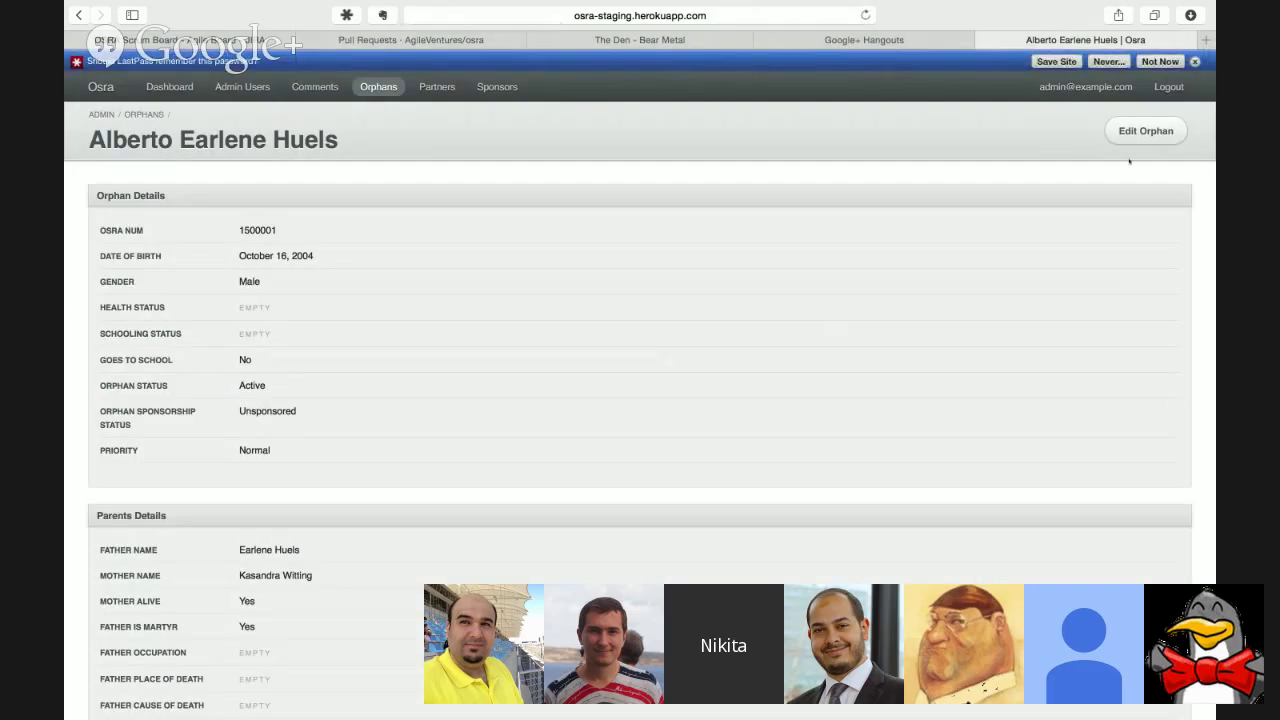
{"action": "left_click", "coordinate": [1140, 132]}
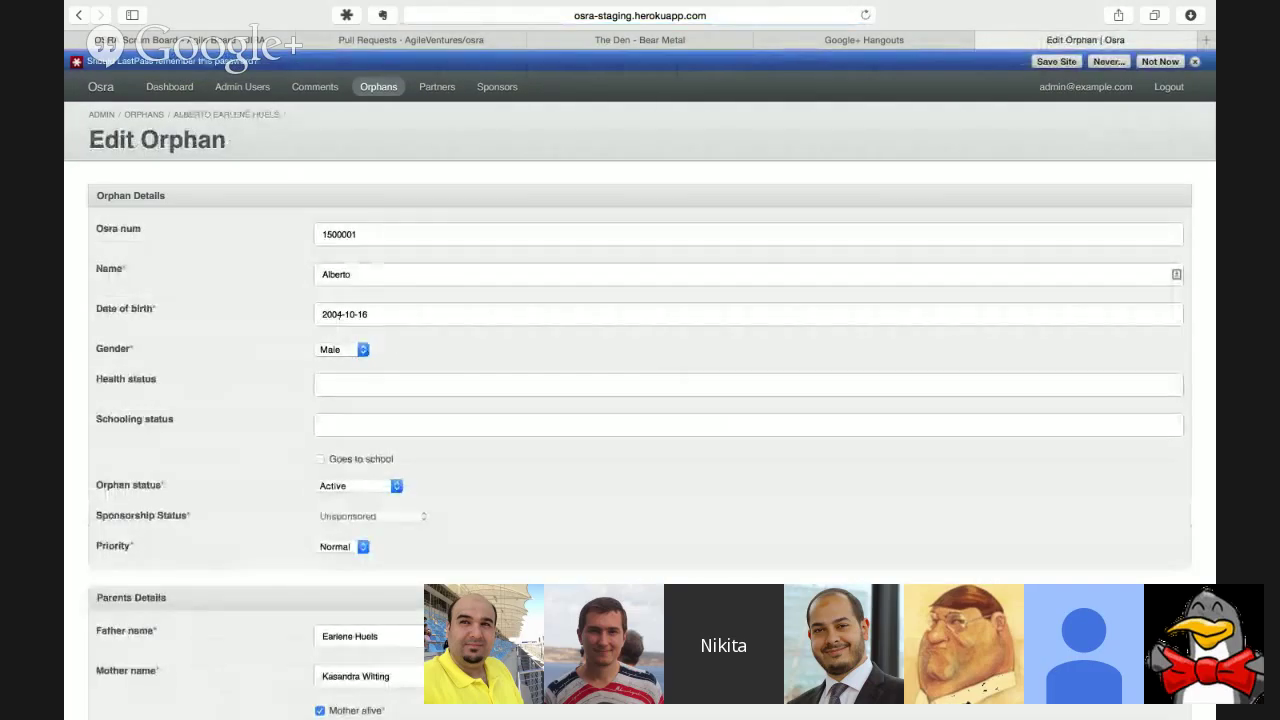
- Try to update the orphan with a birth year that makes them older than the 22-year age limit
{"action": "left_click", "coordinate": [342, 314]}
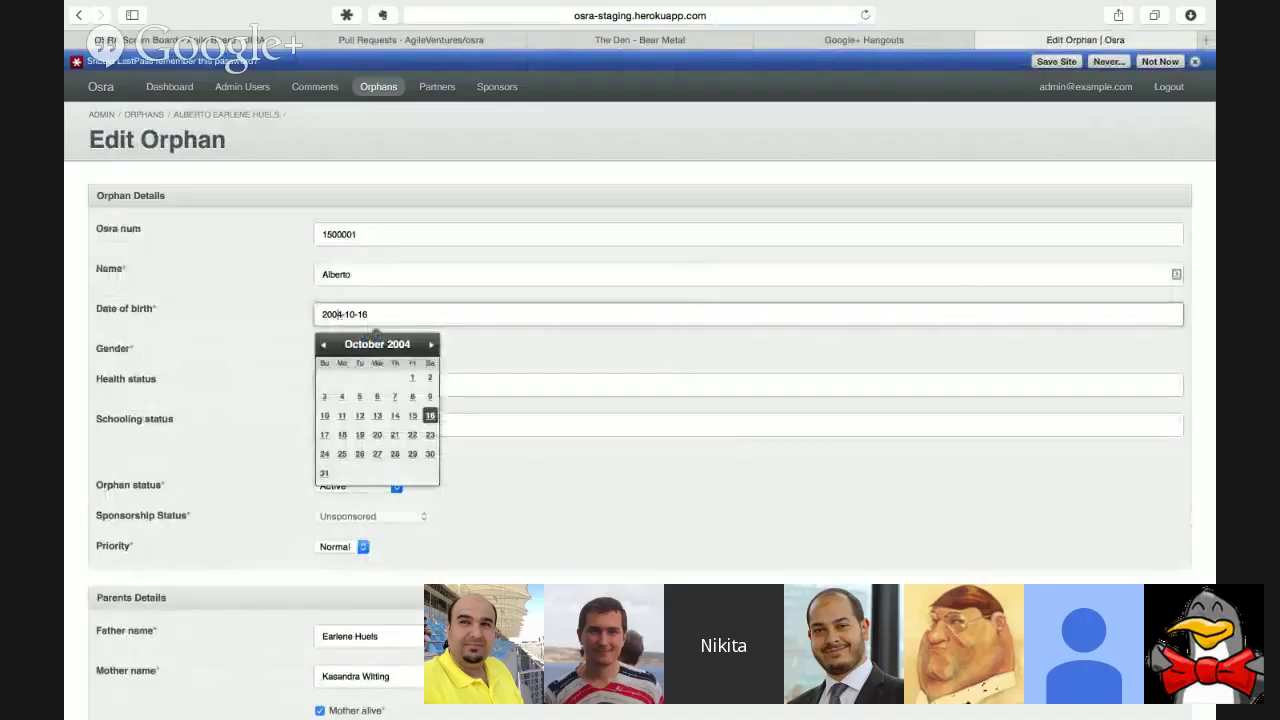
{"action": "key", "text": "BackSpace"}
{"action": "key", "text": "BackSpace"}
{"action": "key", "text": "BackSpace"}
{"action": "key", "text": "BackSpace"}
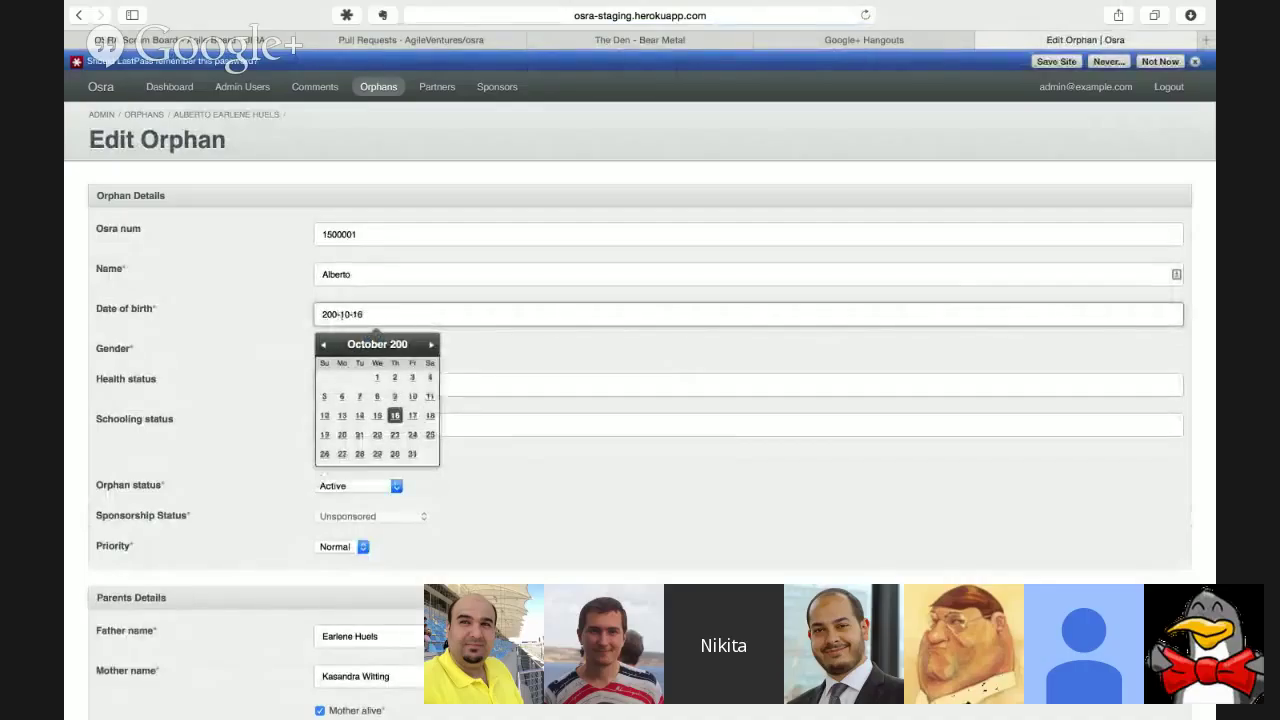
{"action": "type", "text": "1944"}
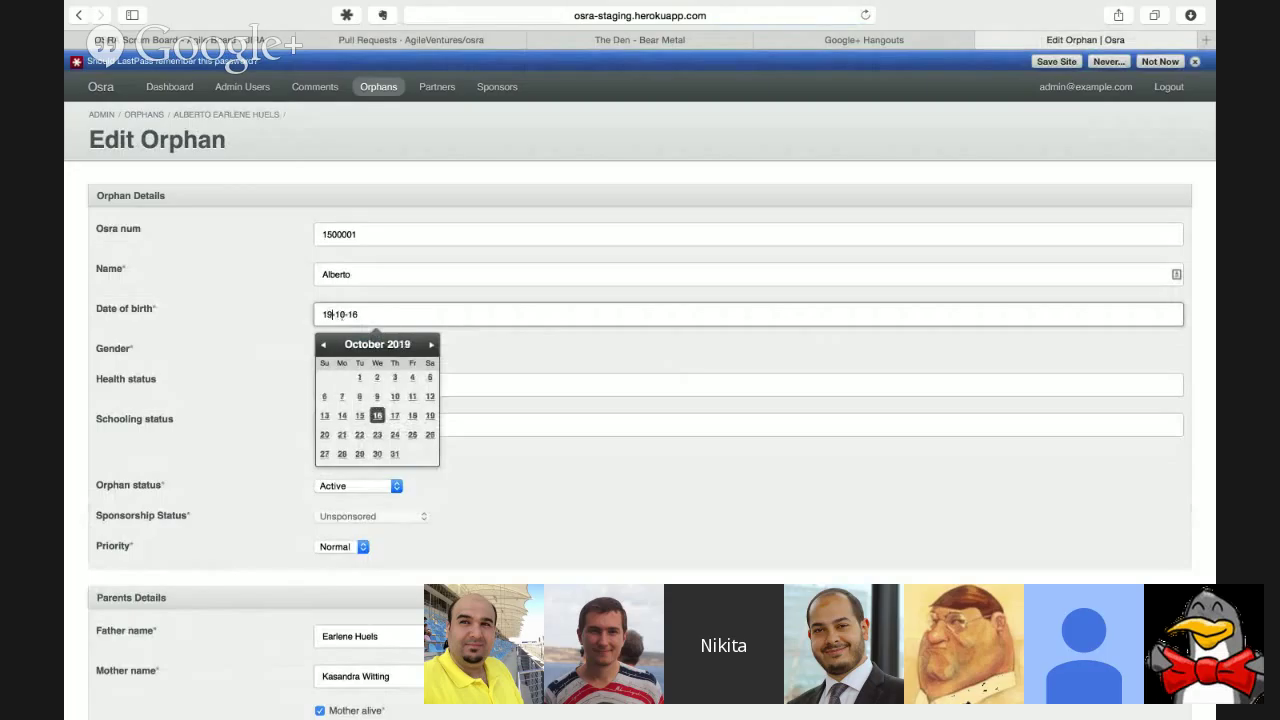
{"action": "left_click", "coordinate": [252, 424]}
{"action": "scroll", "coordinate": [252, 428], "scroll_direction": "down", "scroll_amount": 10}
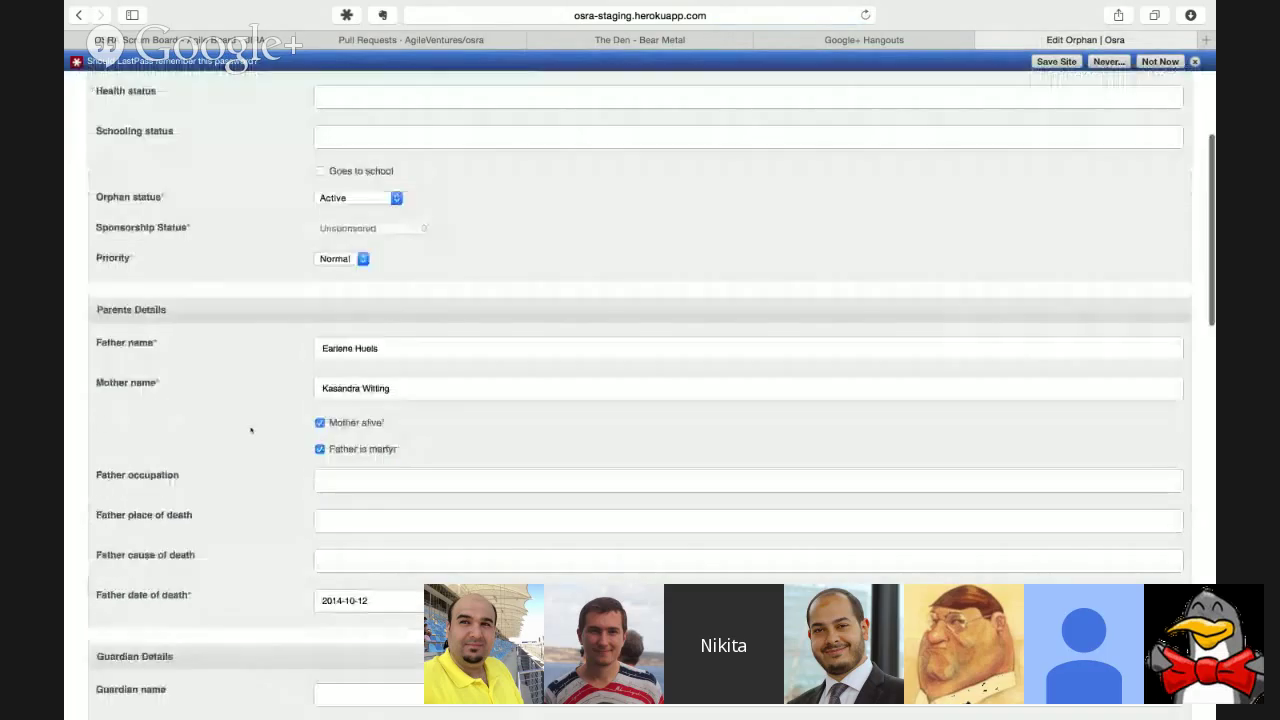
{"action": "scroll", "coordinate": [258, 500], "scroll_direction": "down", "scroll_amount": 10}
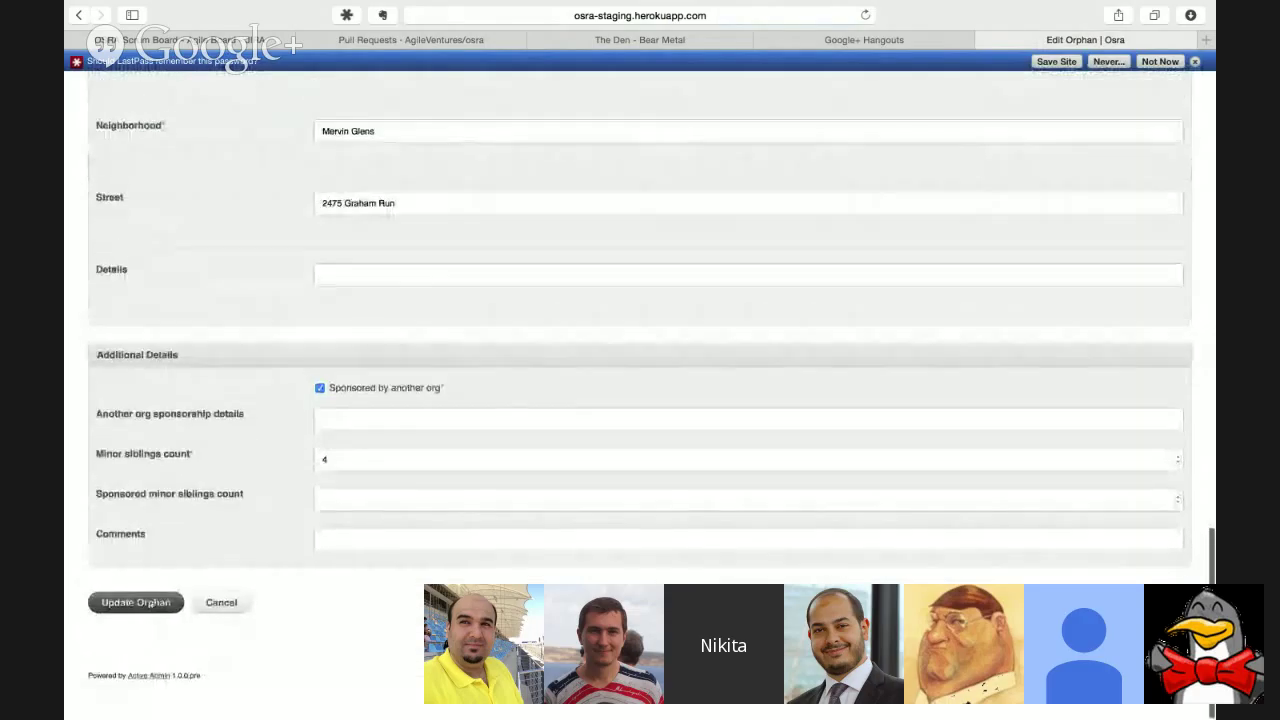
{"action": "left_click", "coordinate": [148, 602]}
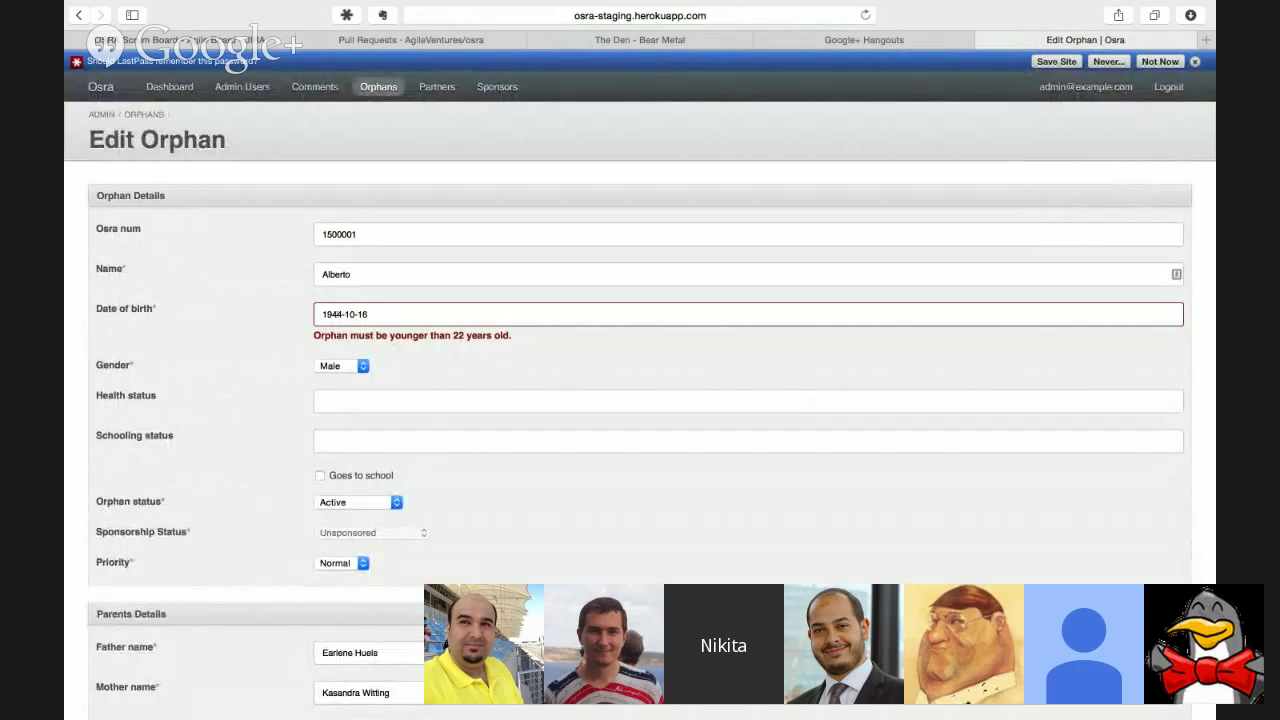
- Change the orphan's birth year to one within the 22-year age limit and update the record
{"action": "left_click", "coordinate": [340, 314]}
{"action": "key", "text": "BackSpace"}
{"action": "type", "text": "9"}
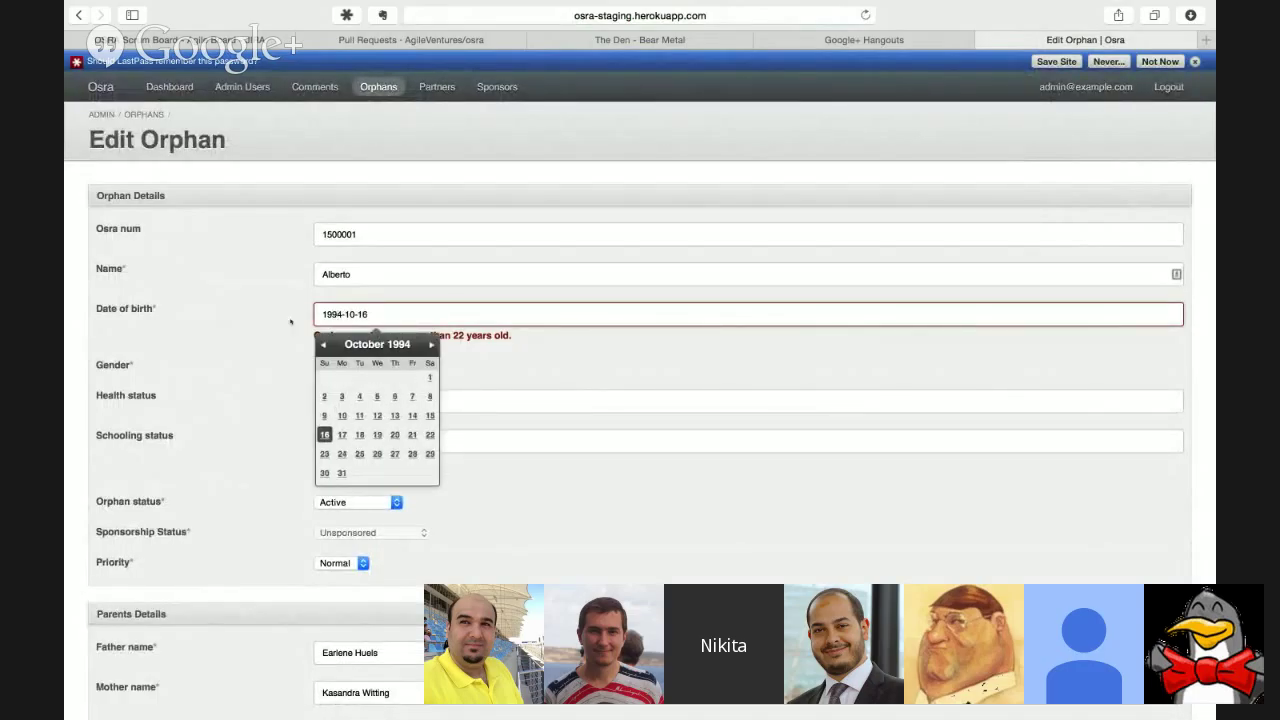
{"action": "left_click", "coordinate": [278, 325]}
{"action": "scroll", "coordinate": [277, 323], "scroll_direction": "down", "scroll_amount": 15}
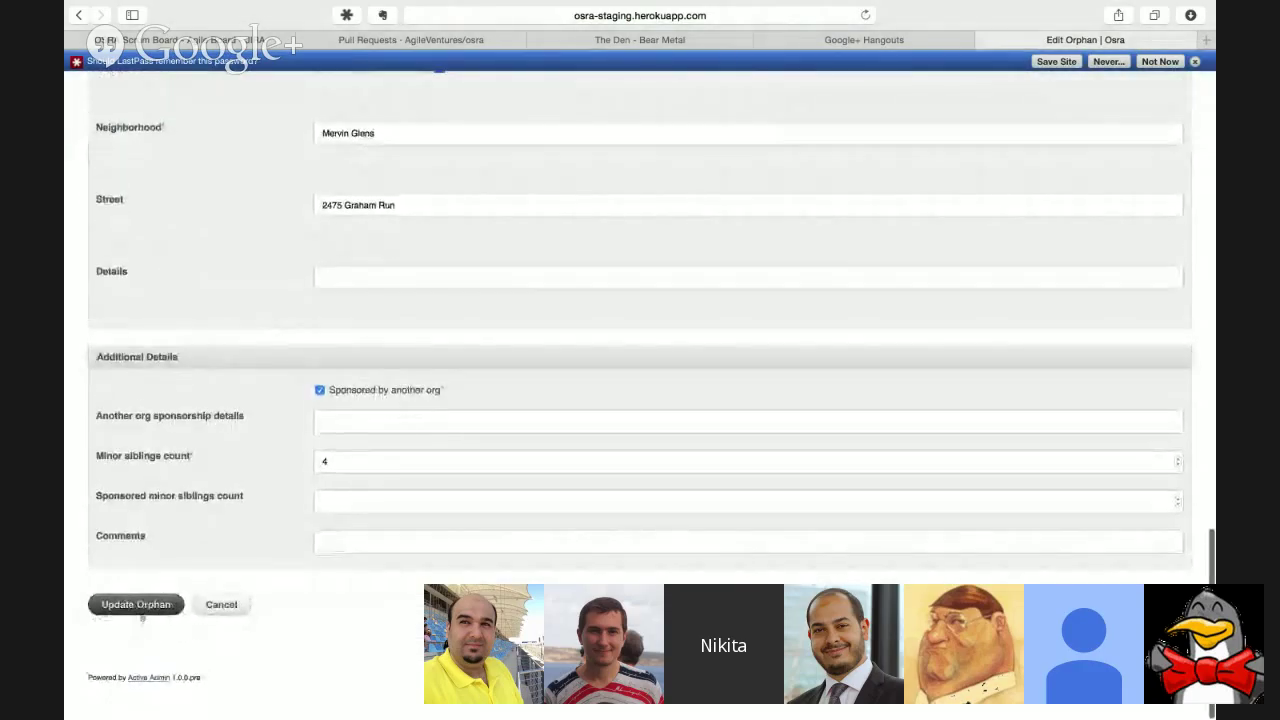
{"action": "left_click", "coordinate": [140, 606]}
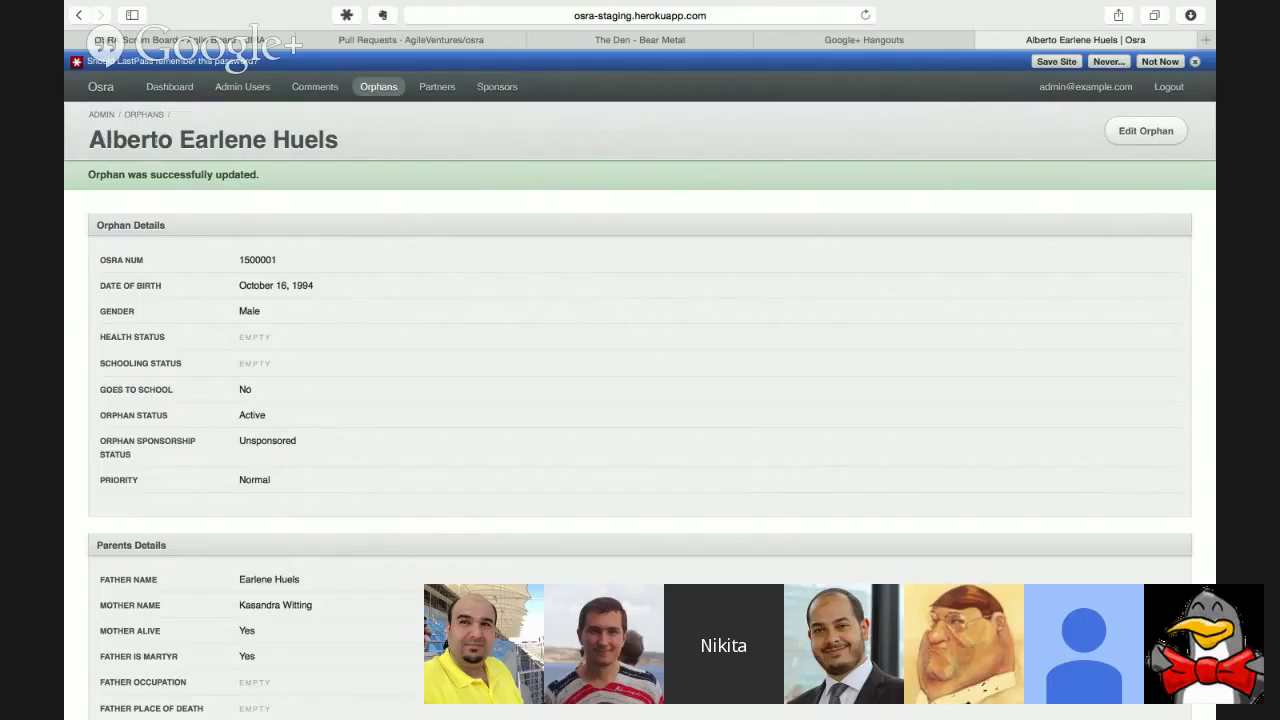
- Open Sponsor Six in the Sponsors list and link the edited orphan to this sponsor
{"action": "left_click", "coordinate": [508, 87]}
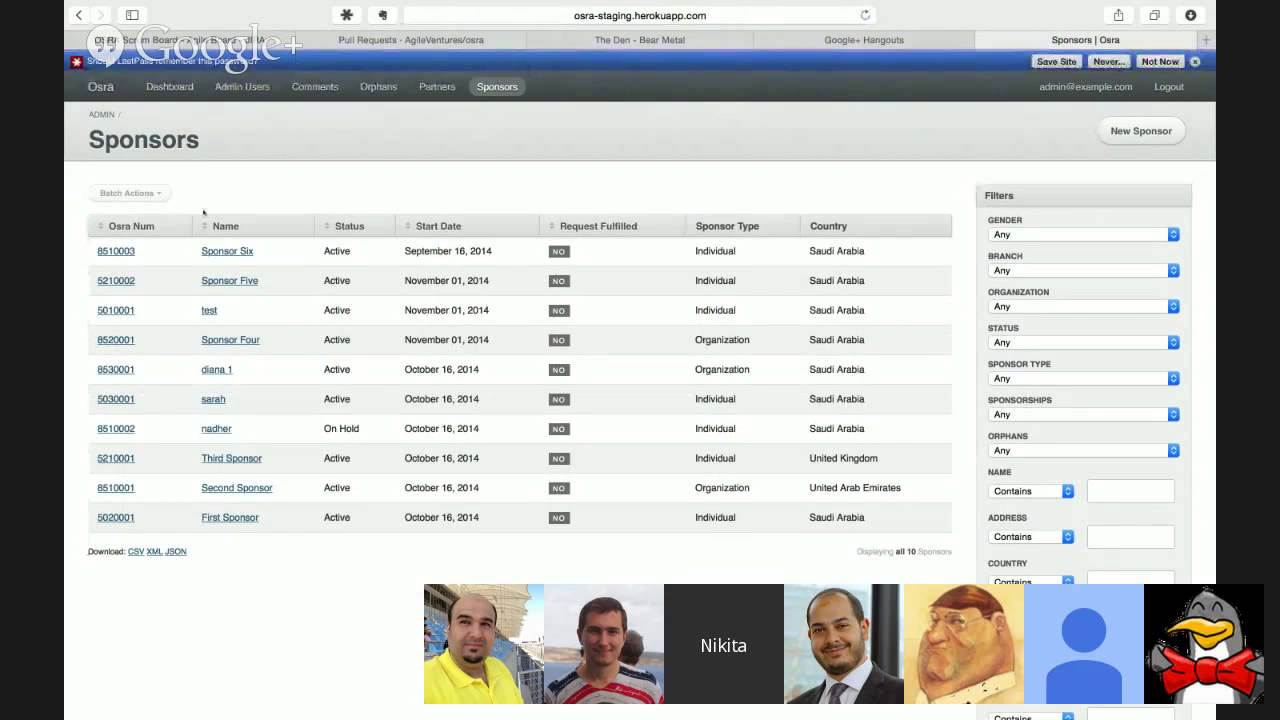
{"action": "left_click", "coordinate": [227, 251]}
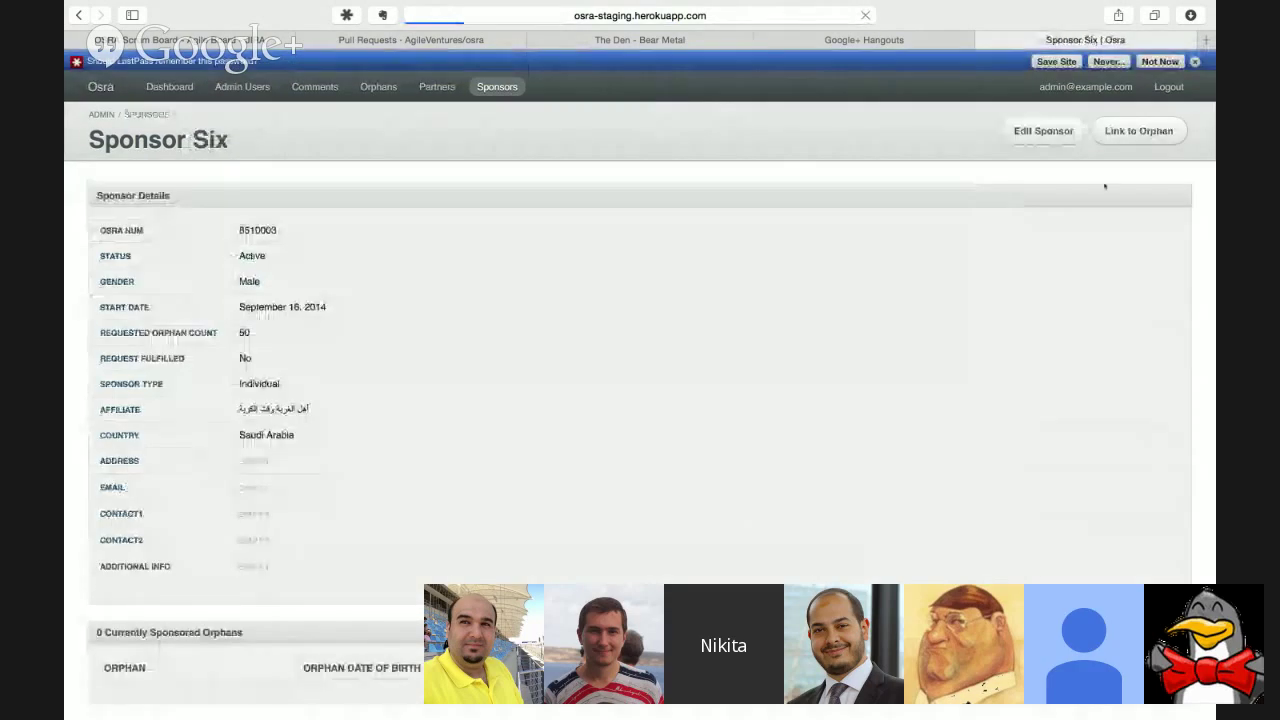
{"action": "left_click", "coordinate": [1140, 134]}
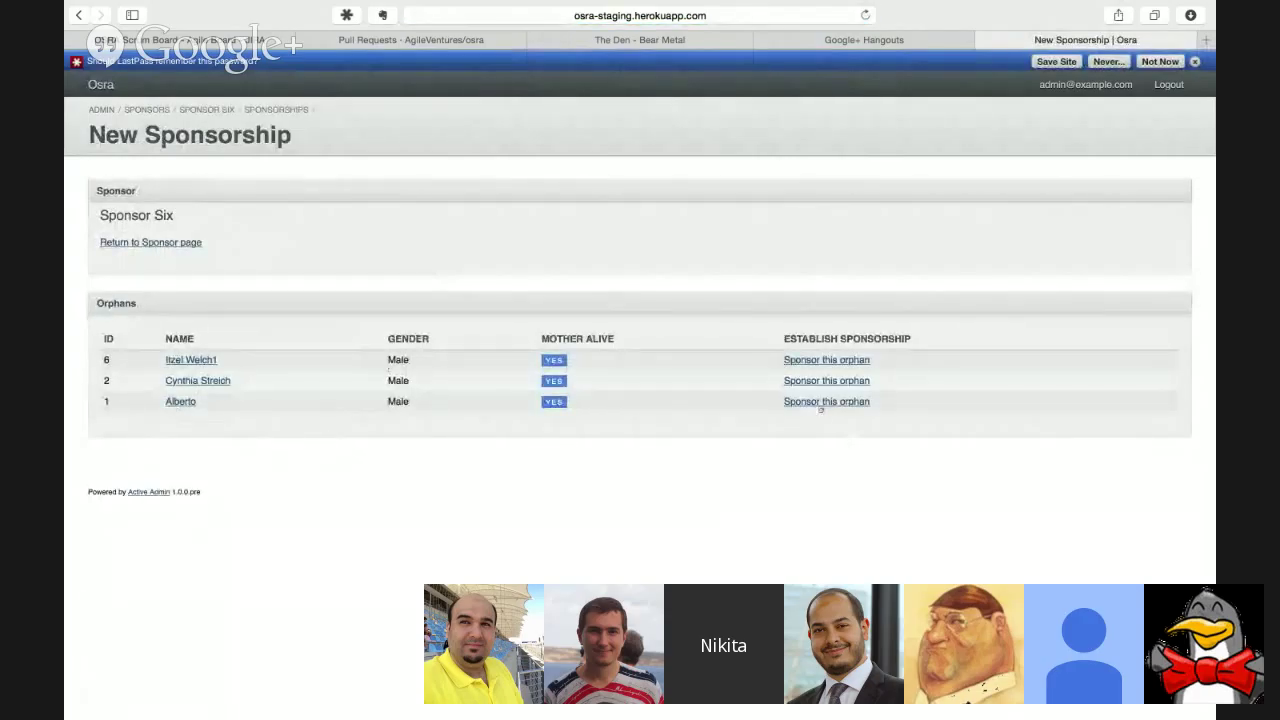
{"action": "left_click", "coordinate": [820, 402]}
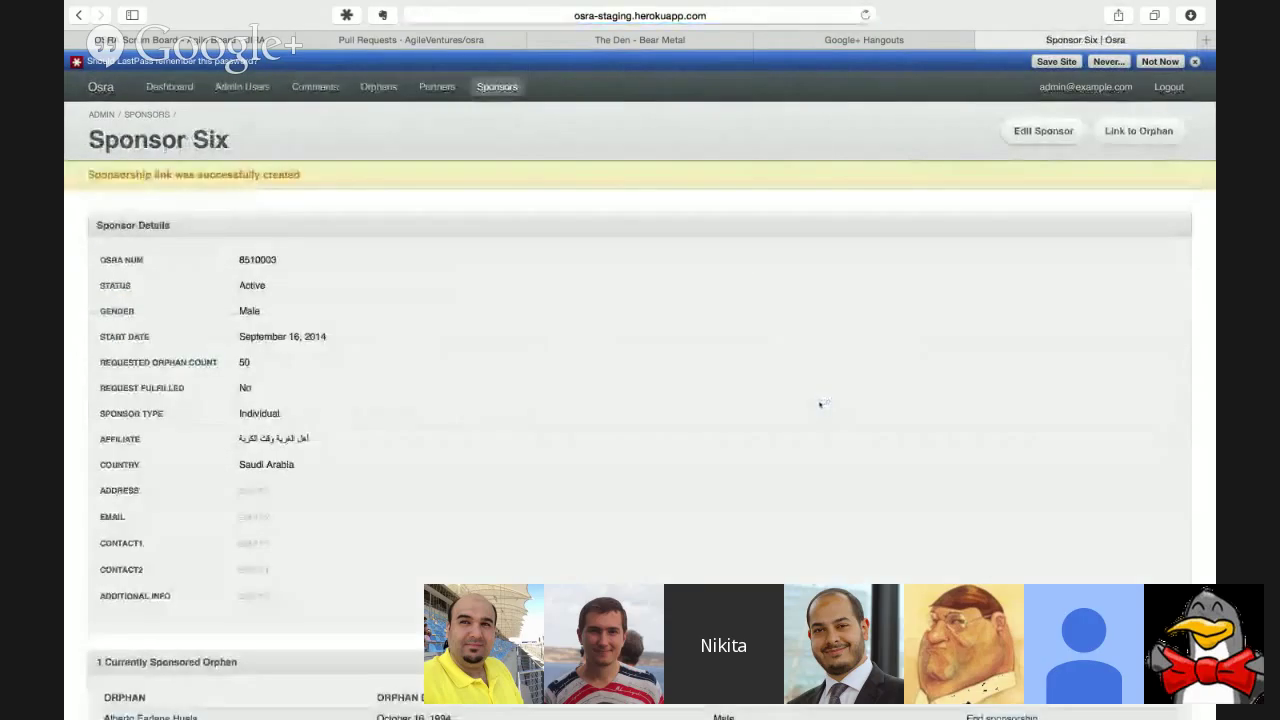
- Check the links between Sponsor Six and the sponsored orphan by opening each record from the other, ending on the orphan's record
{"action": "scroll", "coordinate": [383, 394], "scroll_direction": "down", "scroll_amount": 3}
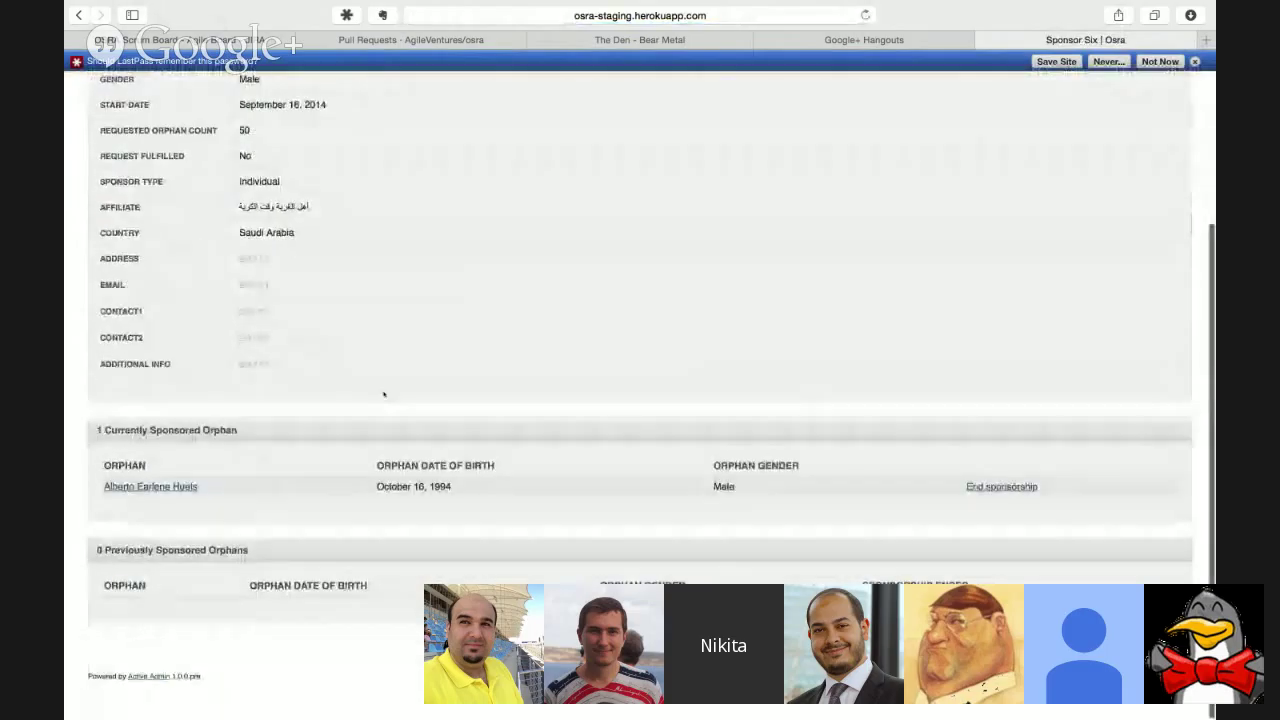
{"action": "left_click", "coordinate": [166, 490]}
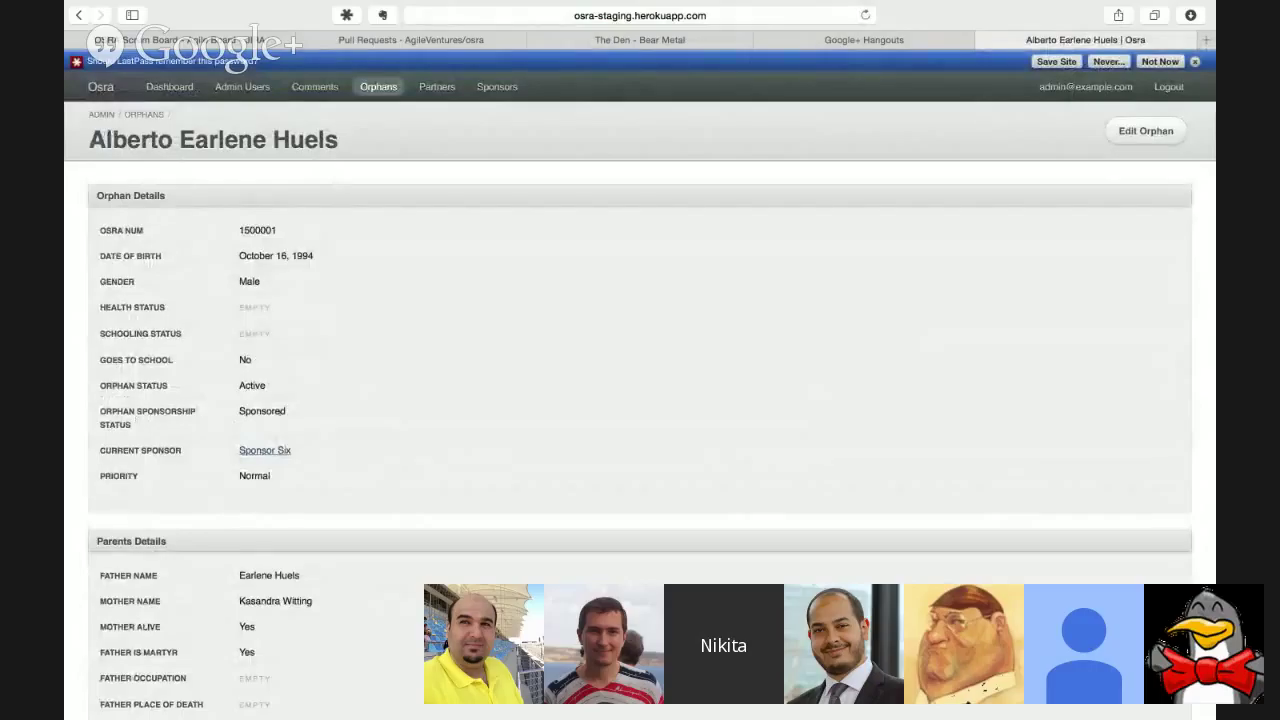
{"action": "left_click", "coordinate": [265, 450]}
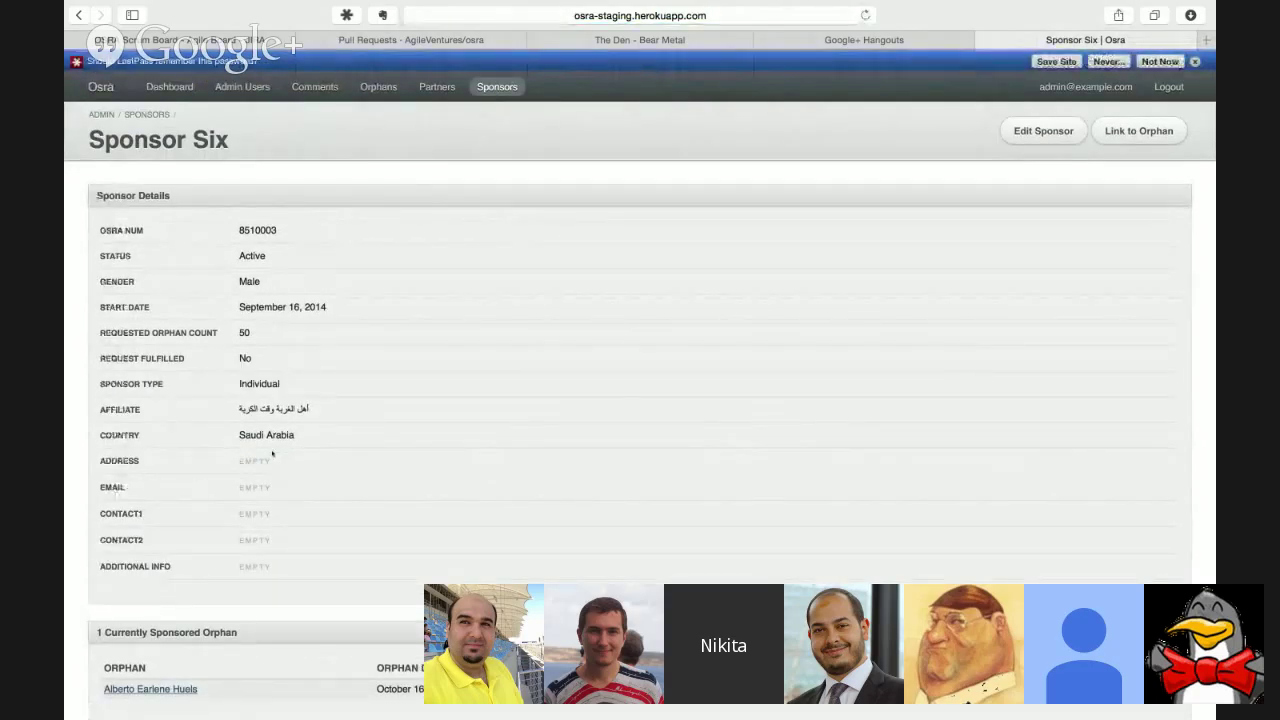
{"action": "scroll", "coordinate": [272, 453], "scroll_direction": "left", "scroll_amount": 5}
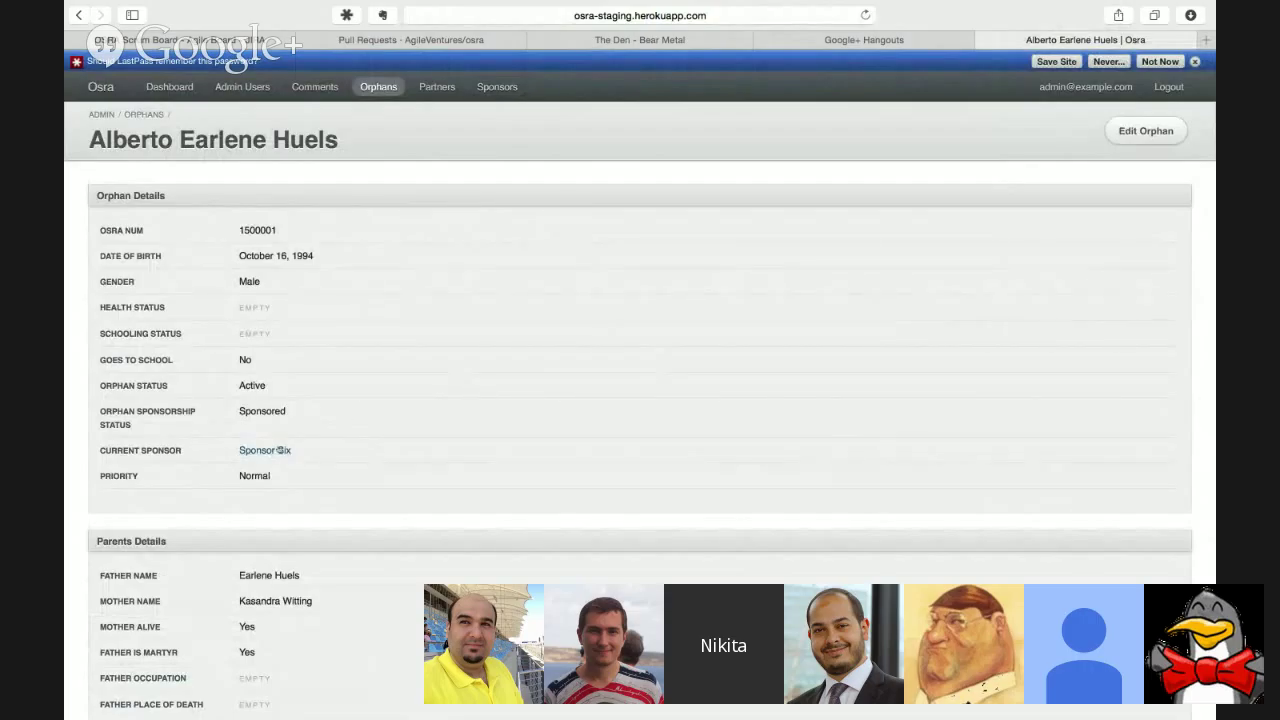
- Return to Sponsor Six from the orphan's current sponsor link and end the orphan's sponsorship
{"action": "left_click", "coordinate": [278, 450]}
{"action": "scroll", "coordinate": [510, 496], "scroll_direction": "down", "scroll_amount": 4}
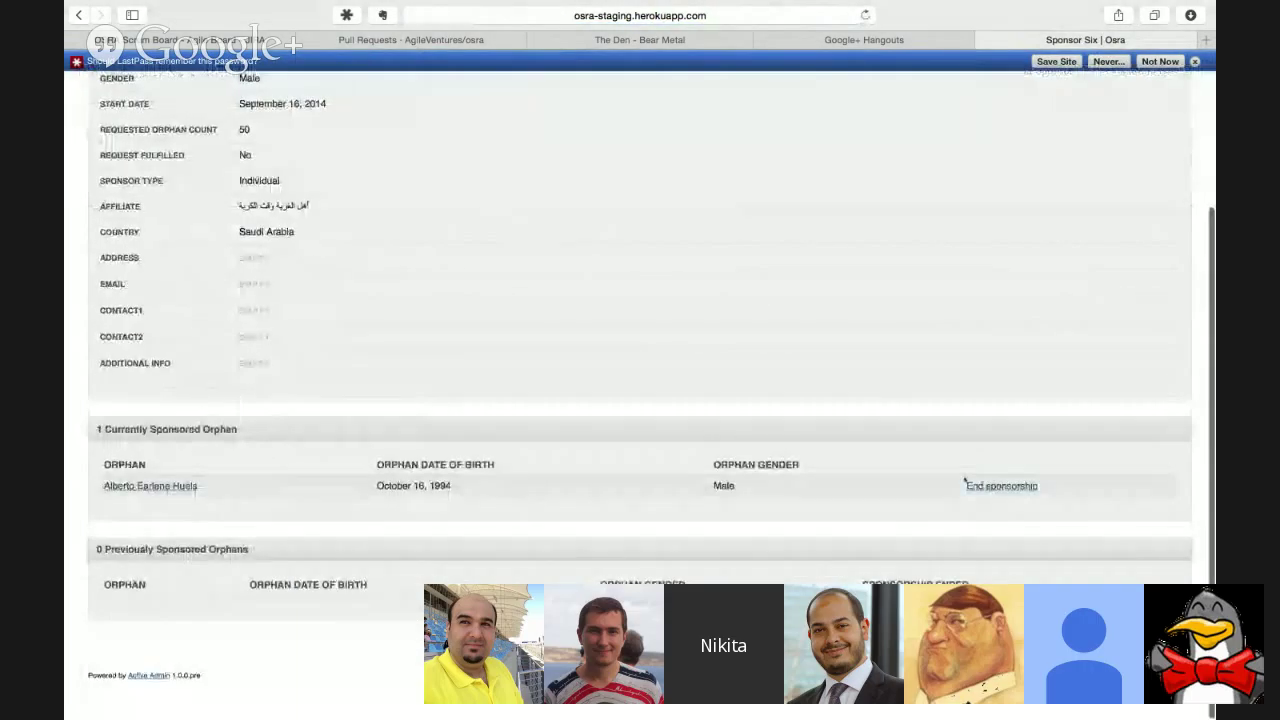
{"action": "left_click", "coordinate": [1020, 489]}
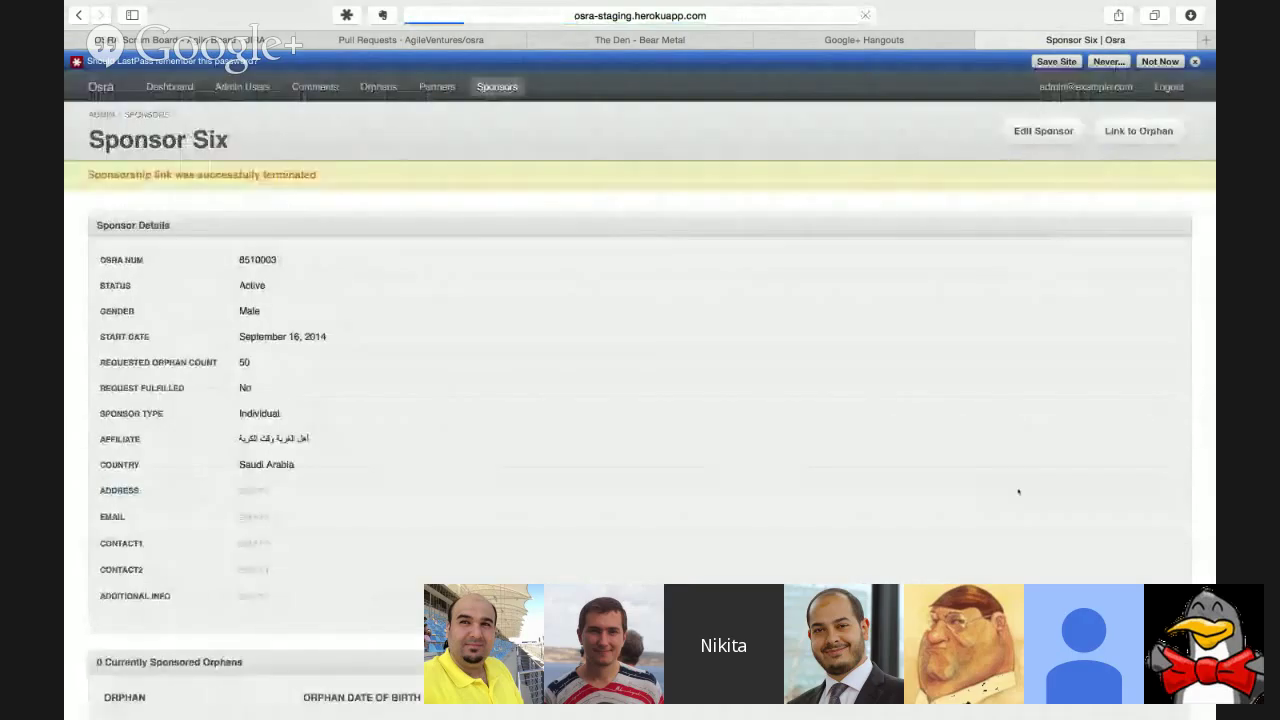
- Open the orphan listed under Sponsor Six's previously sponsored orphans, check the sponsorship status, and view the full Orphans list
{"action": "scroll", "coordinate": [1017, 491], "scroll_direction": "down", "scroll_amount": 4}
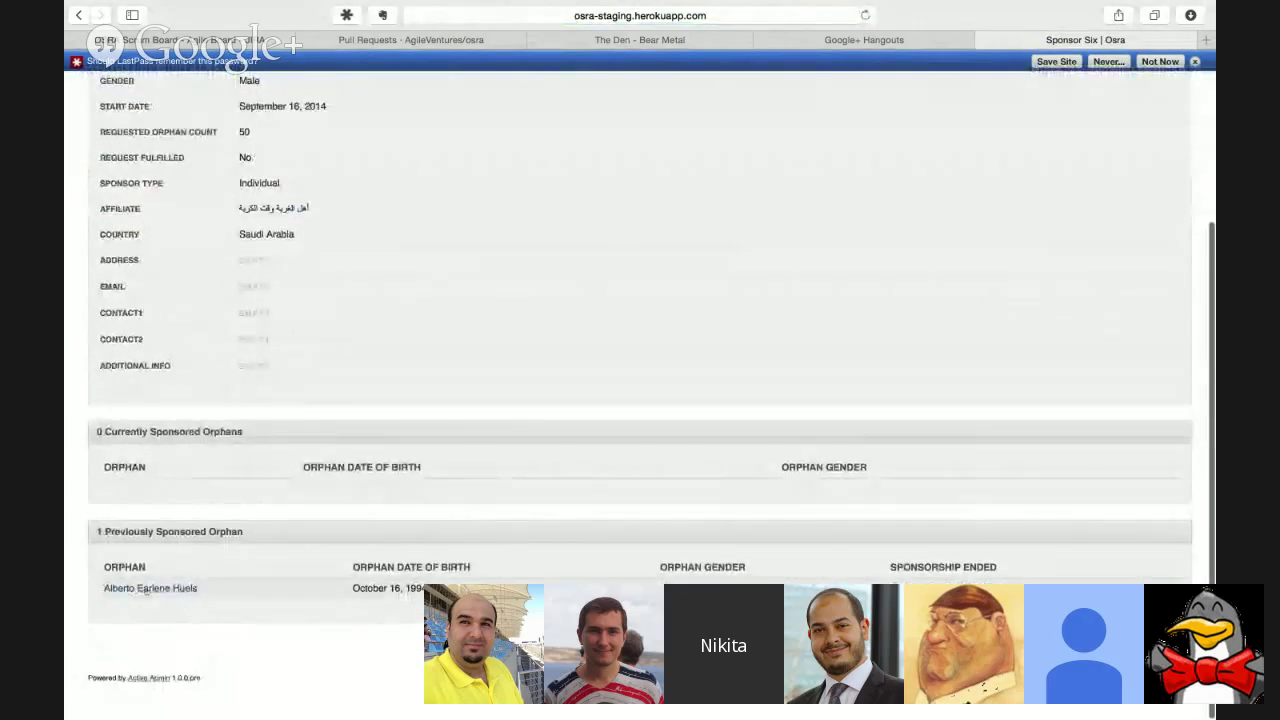
{"action": "left_click", "coordinate": [130, 588]}
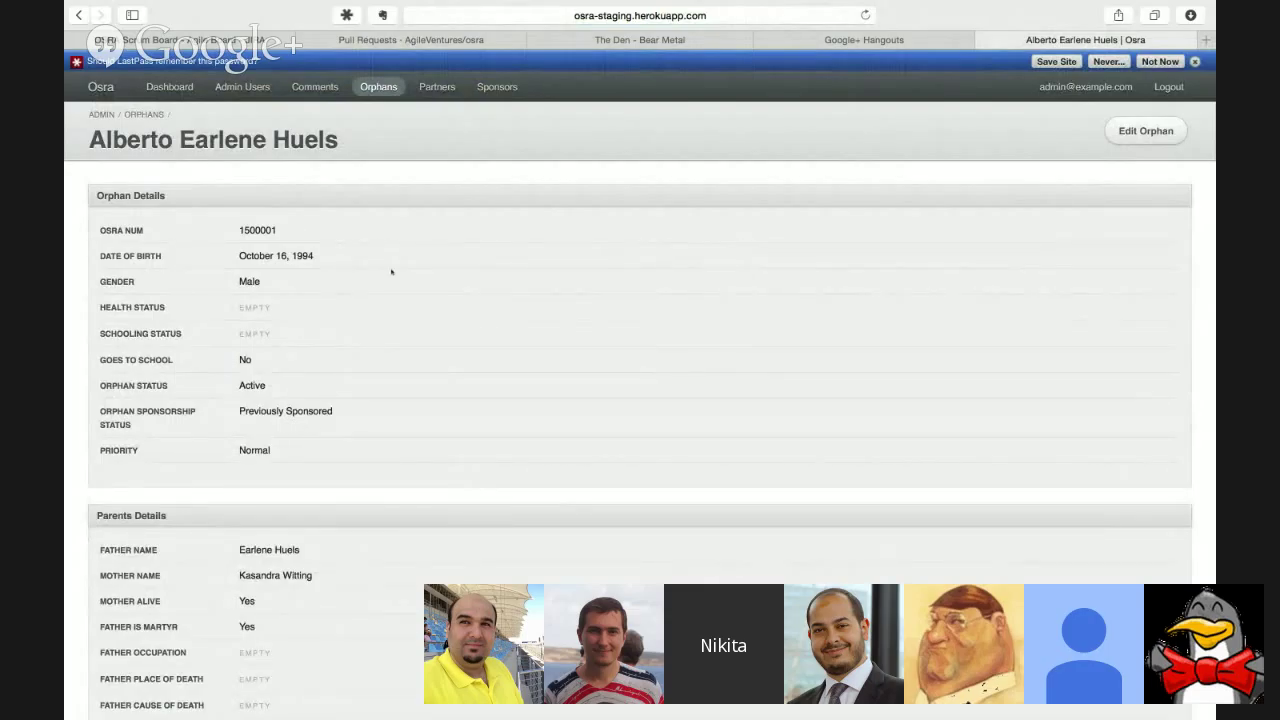
{"action": "left_click", "coordinate": [378, 87]}
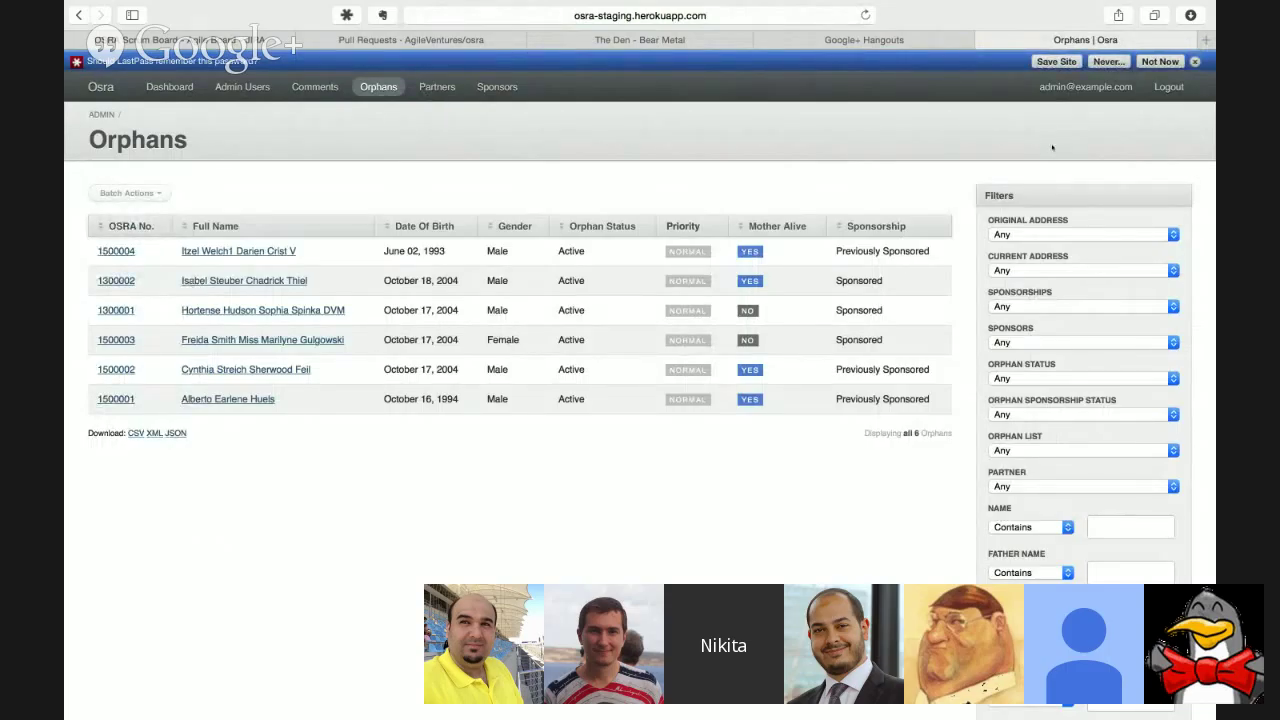
- Open Sponsor Six from the Sponsors list for editing and look through the options available for its country
{"action": "left_click", "coordinate": [503, 94]}
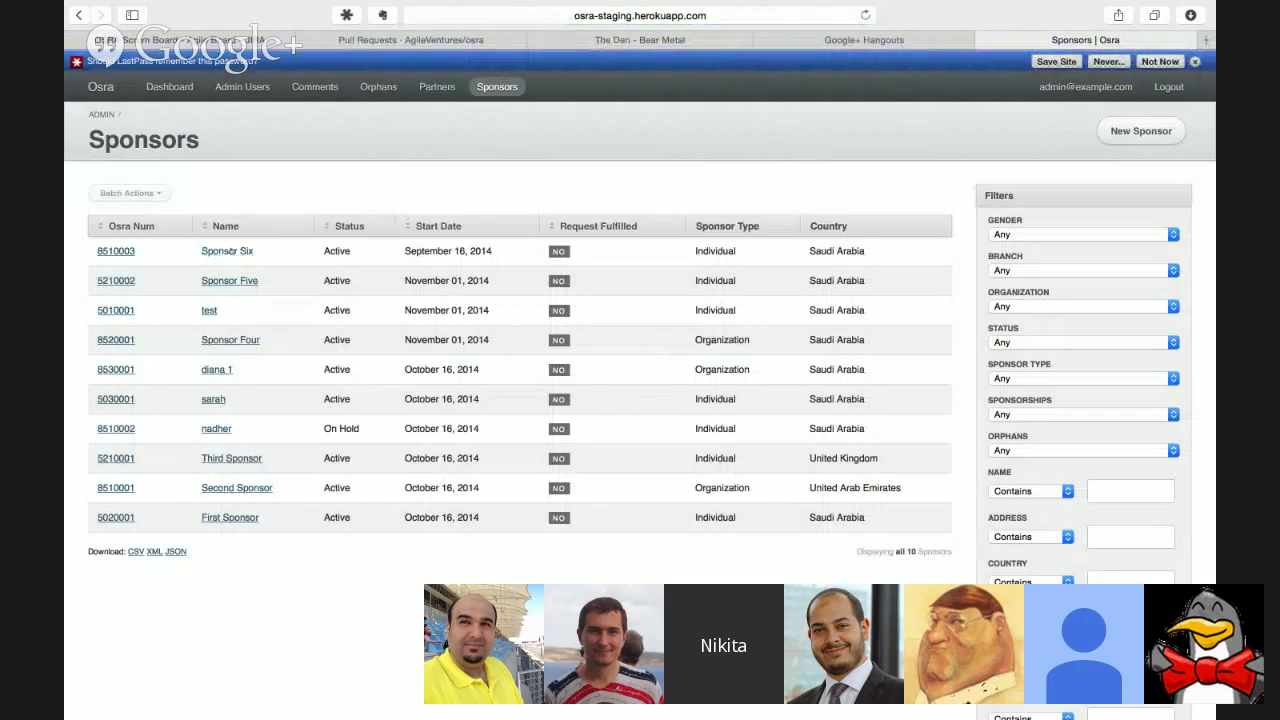
{"action": "left_click", "coordinate": [231, 251]}
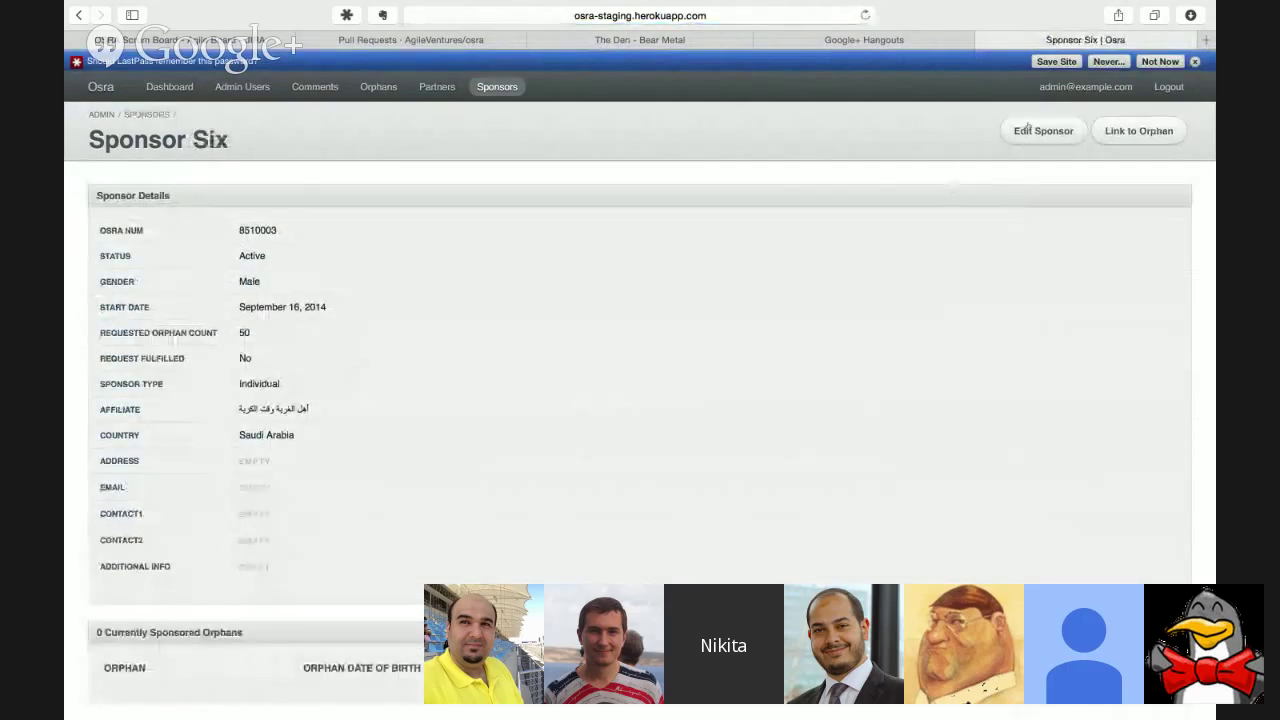
{"action": "left_click", "coordinate": [1030, 128]}
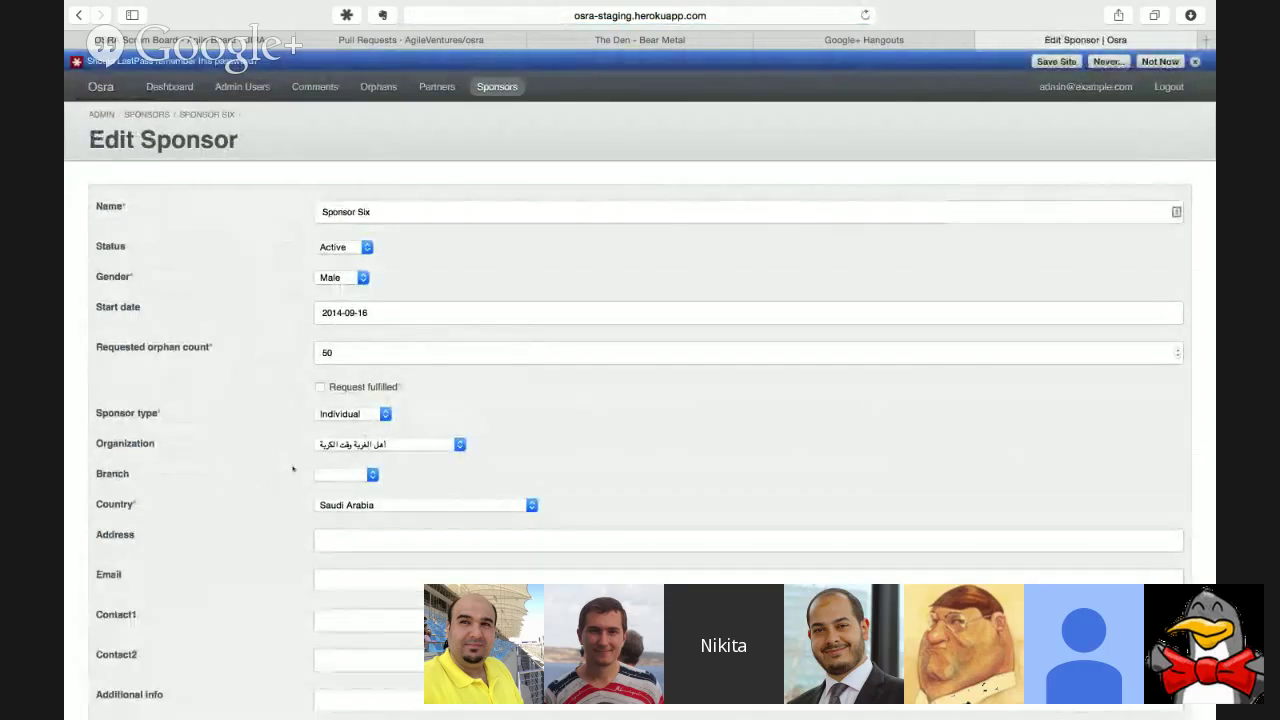
{"action": "scroll", "coordinate": [181, 394], "scroll_direction": "down", "scroll_amount": 3}
{"action": "left_click", "coordinate": [360, 374]}
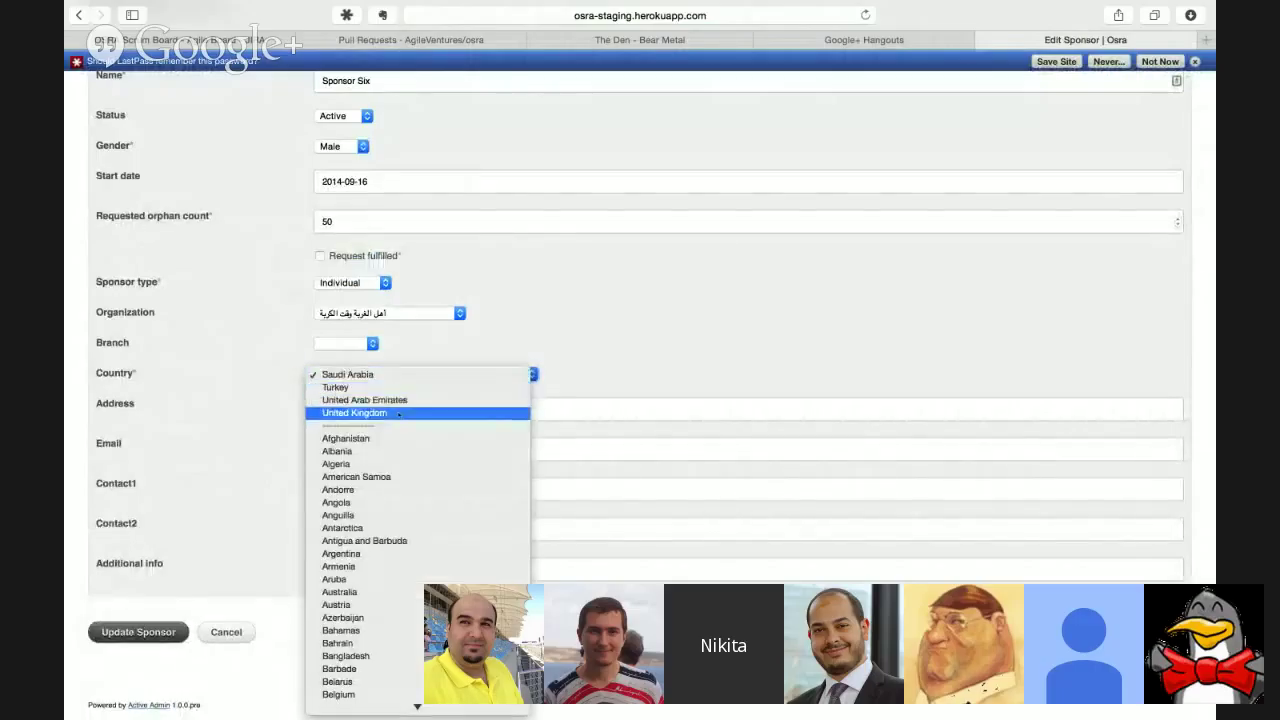
{"action": "scroll", "coordinate": [402, 443], "scroll_direction": "down", "scroll_amount": 20}
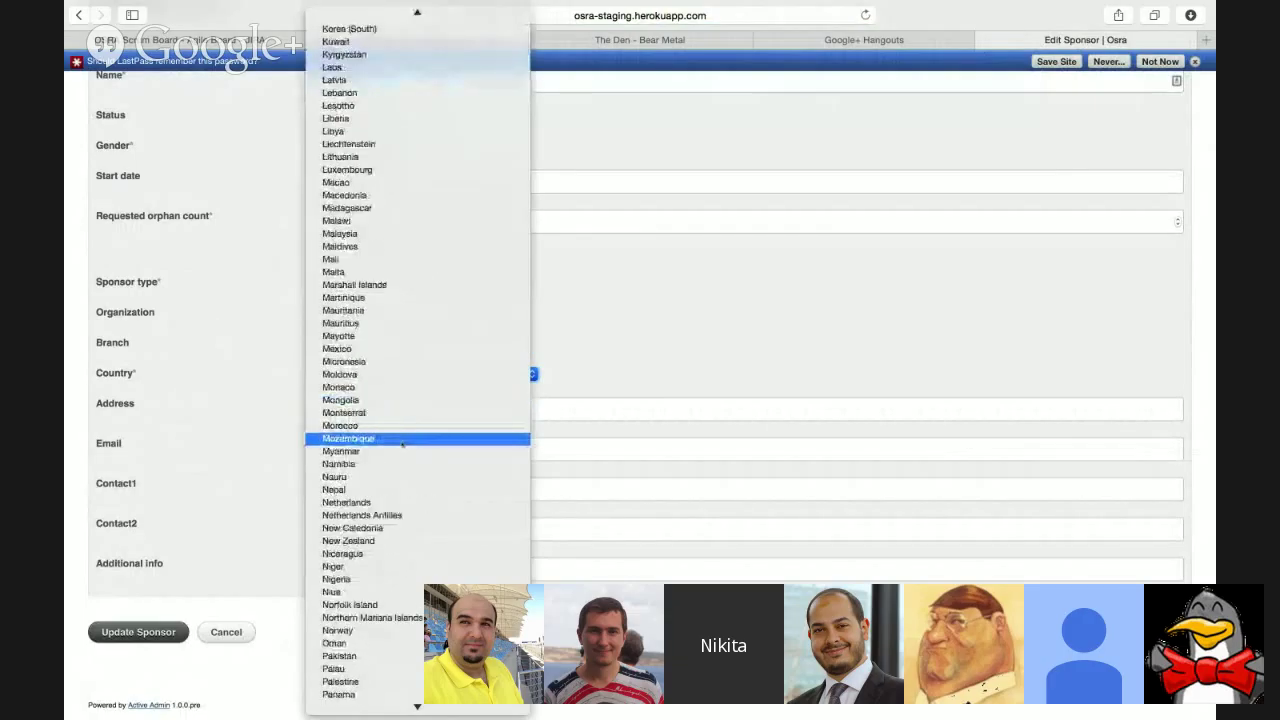
{"action": "scroll", "coordinate": [402, 443], "scroll_direction": "up", "scroll_amount": 20}
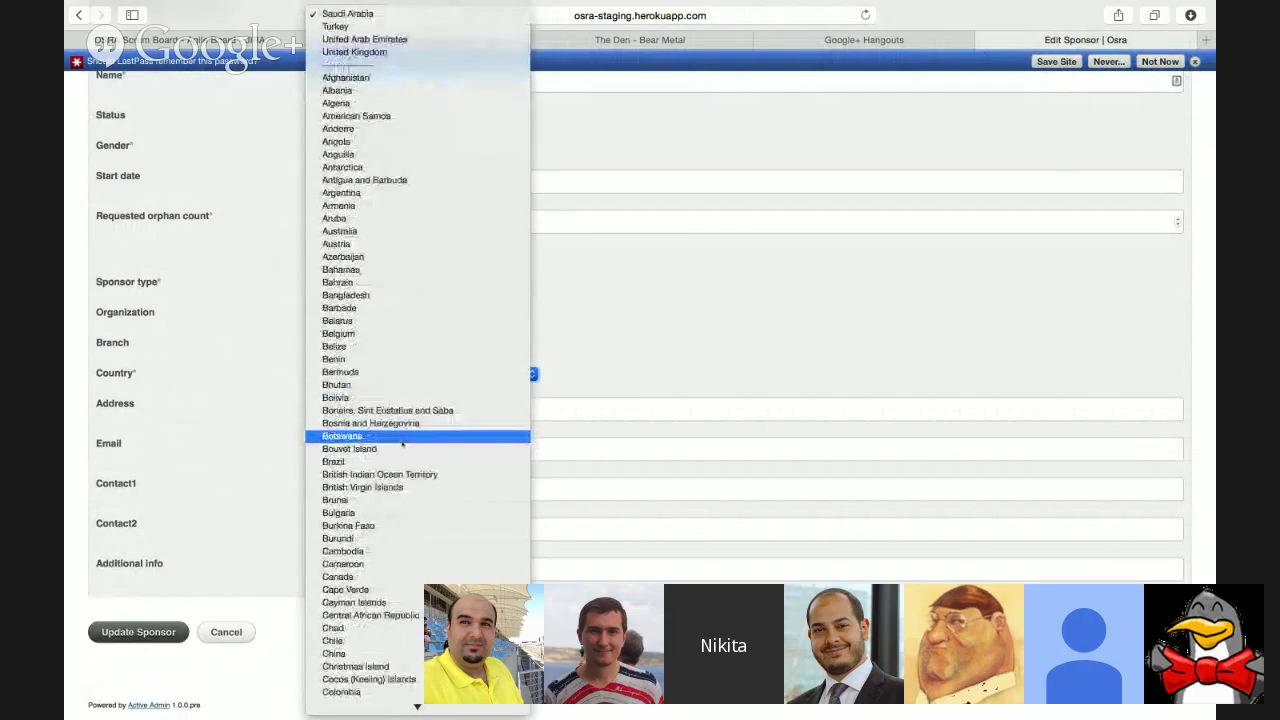
{"action": "left_click", "coordinate": [215, 381]}
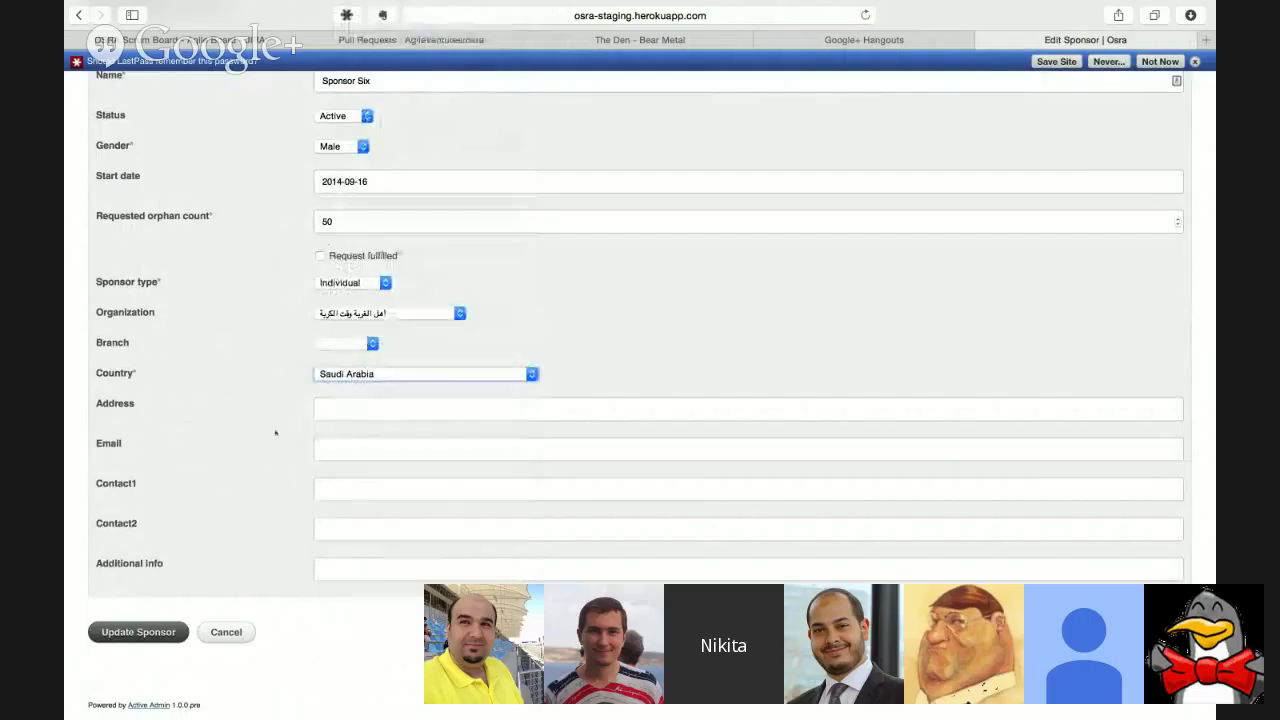
- Set Sponsor Six's country to Turkey and update the sponsor record
{"action": "left_click", "coordinate": [338, 374]}
{"action": "left_click", "coordinate": [335, 387]}
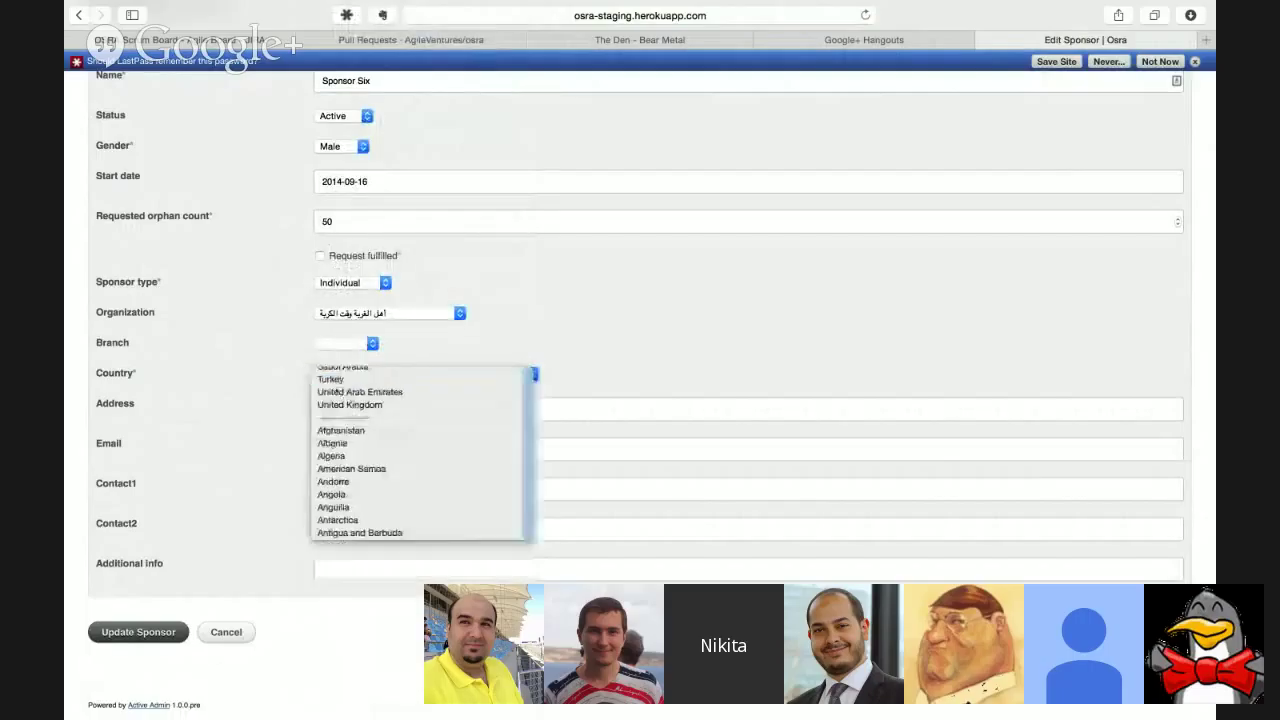
{"action": "left_click", "coordinate": [140, 632]}
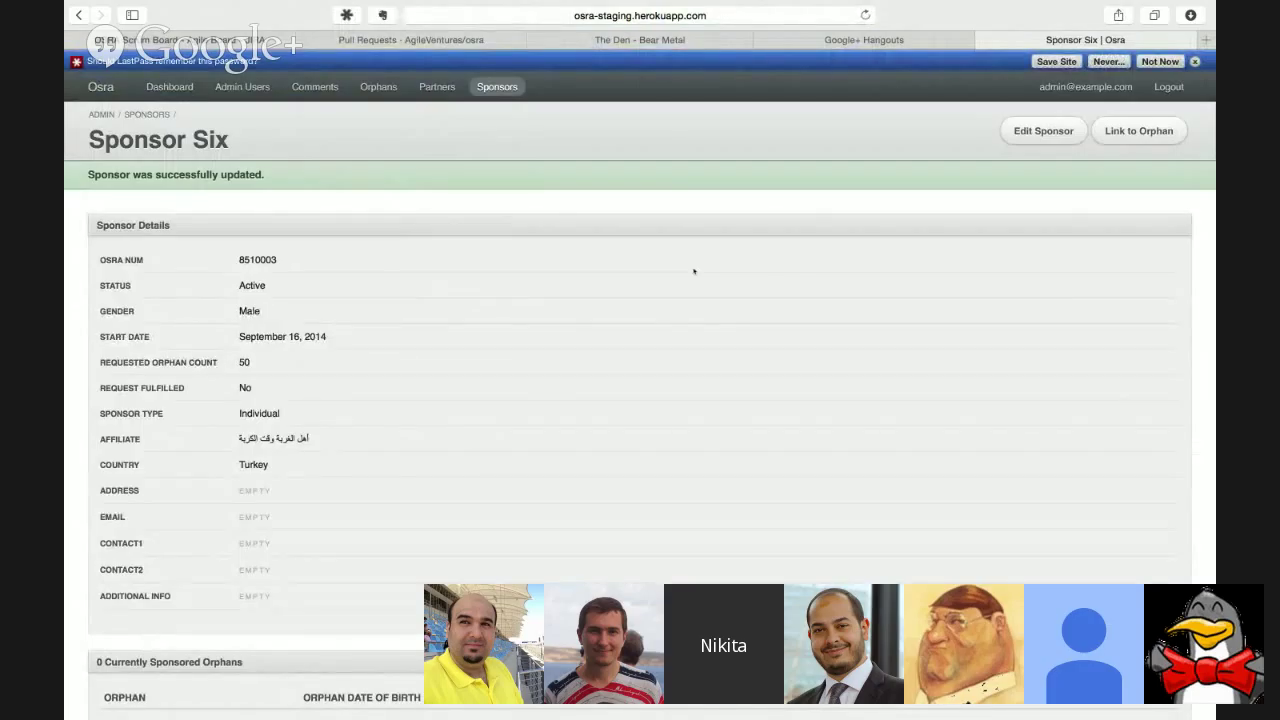
- Filter the Sponsors list to show only sponsors with gender Male
{"action": "left_click", "coordinate": [497, 88]}
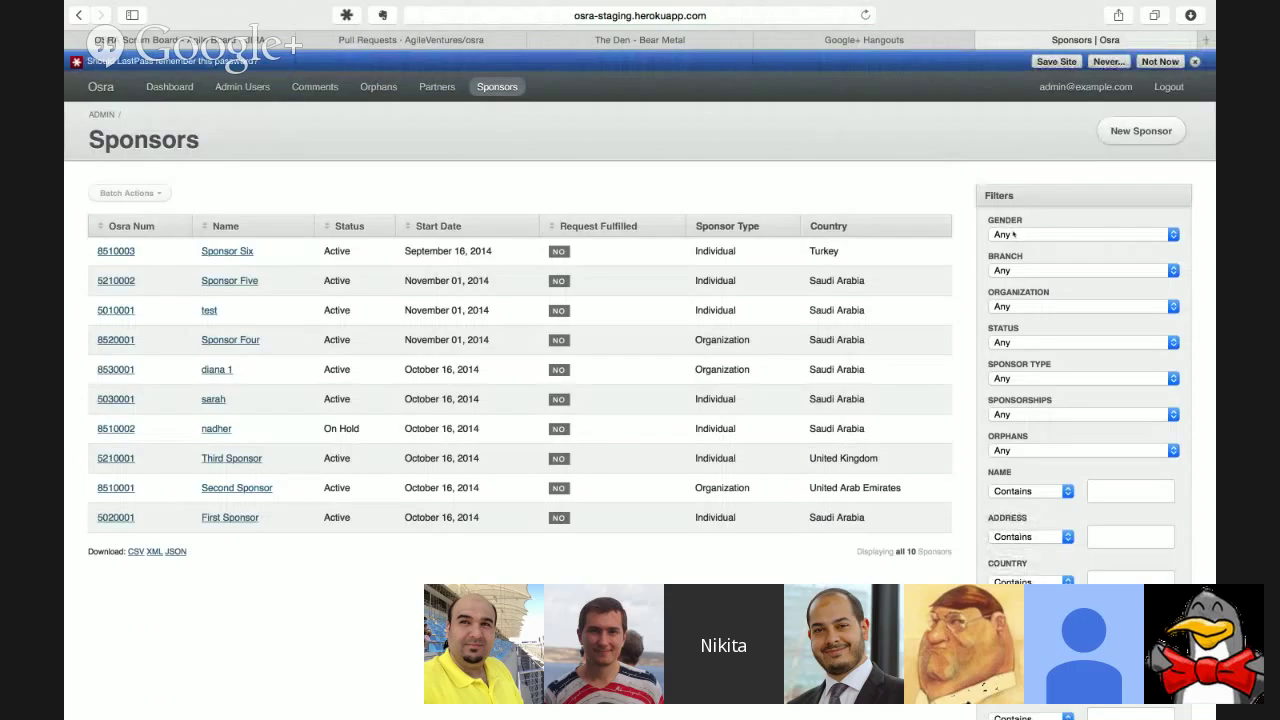
{"action": "left_click", "coordinate": [1013, 234]}
{"action": "left_click", "coordinate": [1015, 249]}
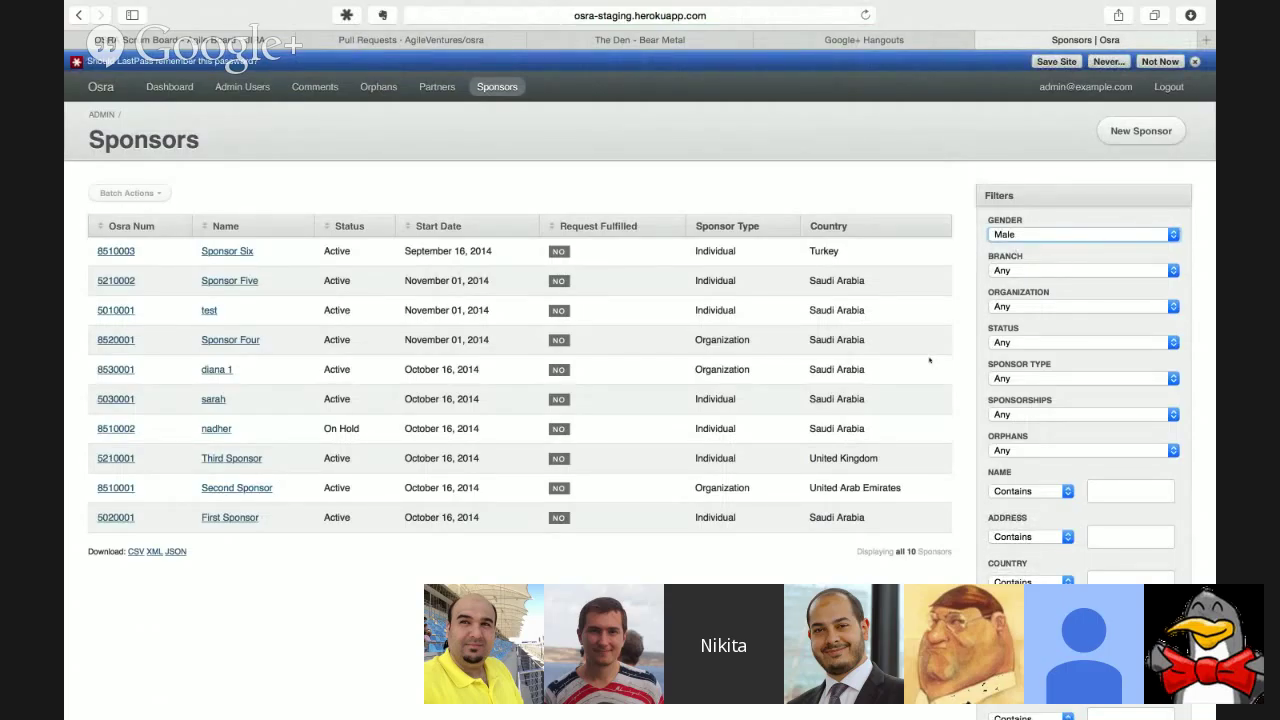
{"action": "scroll", "coordinate": [929, 360], "scroll_direction": "down", "scroll_amount": 8}
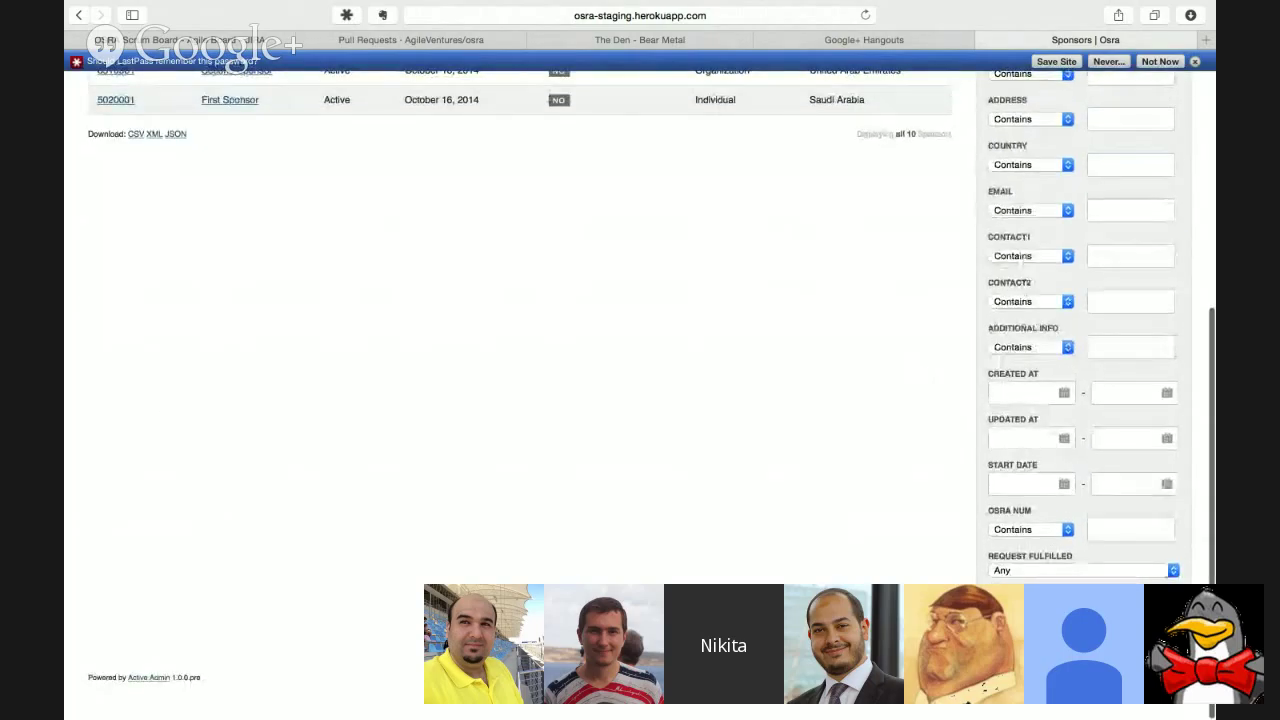
{"action": "left_click", "coordinate": [1010, 612]}
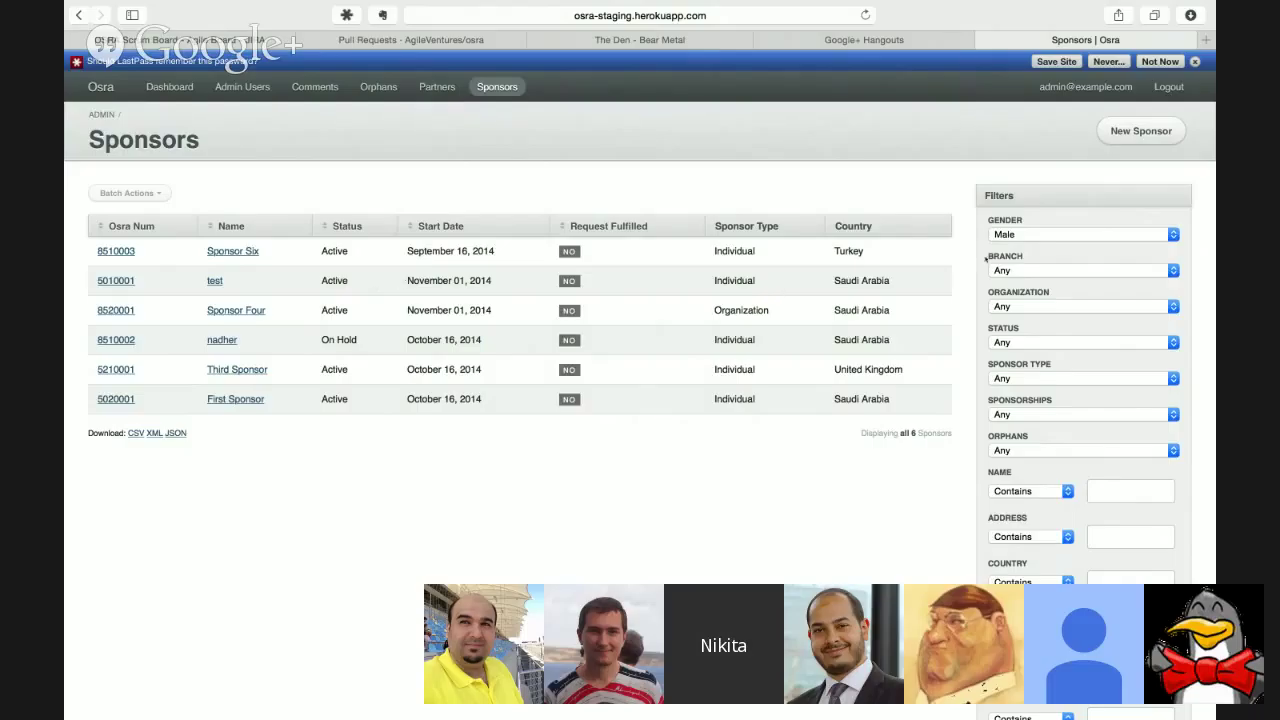
- Change the Sponsors list's gender filter to Female and apply it
{"action": "left_click", "coordinate": [1022, 234]}
{"action": "left_click", "coordinate": [1020, 246]}
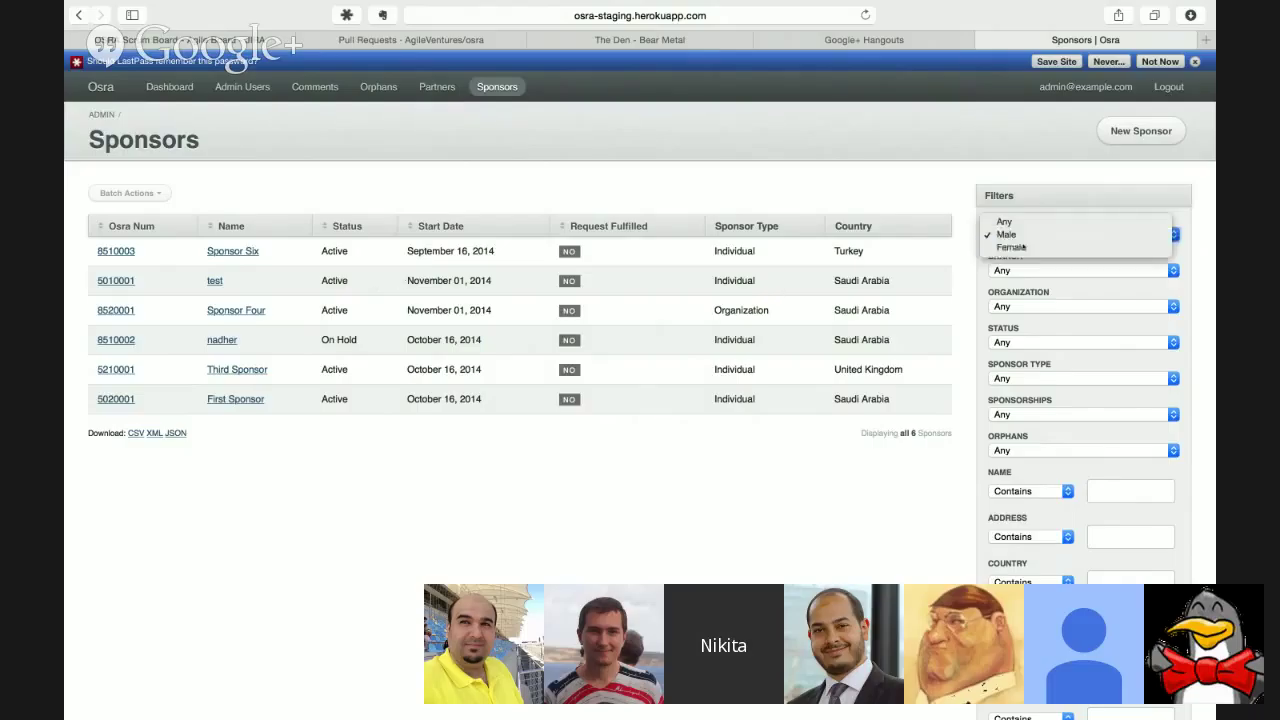
{"action": "scroll", "coordinate": [890, 420], "scroll_direction": "down", "scroll_amount": 5}
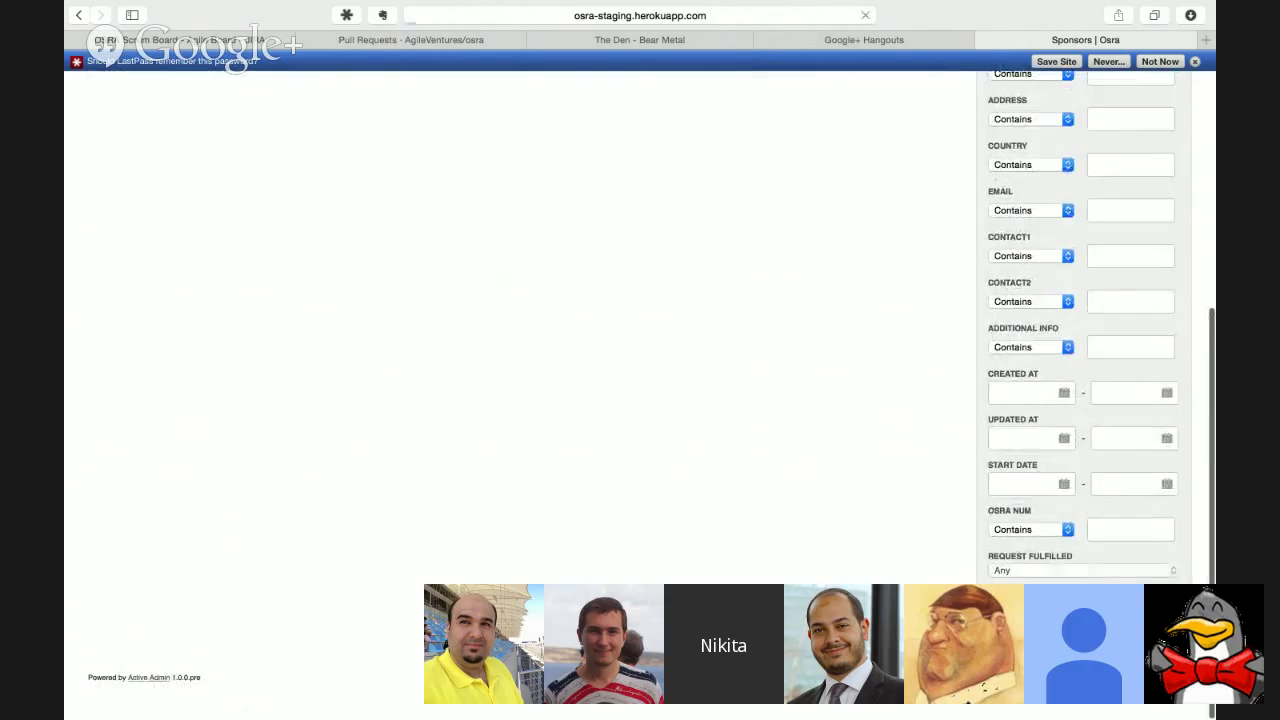
{"action": "left_click", "coordinate": [1005, 610]}
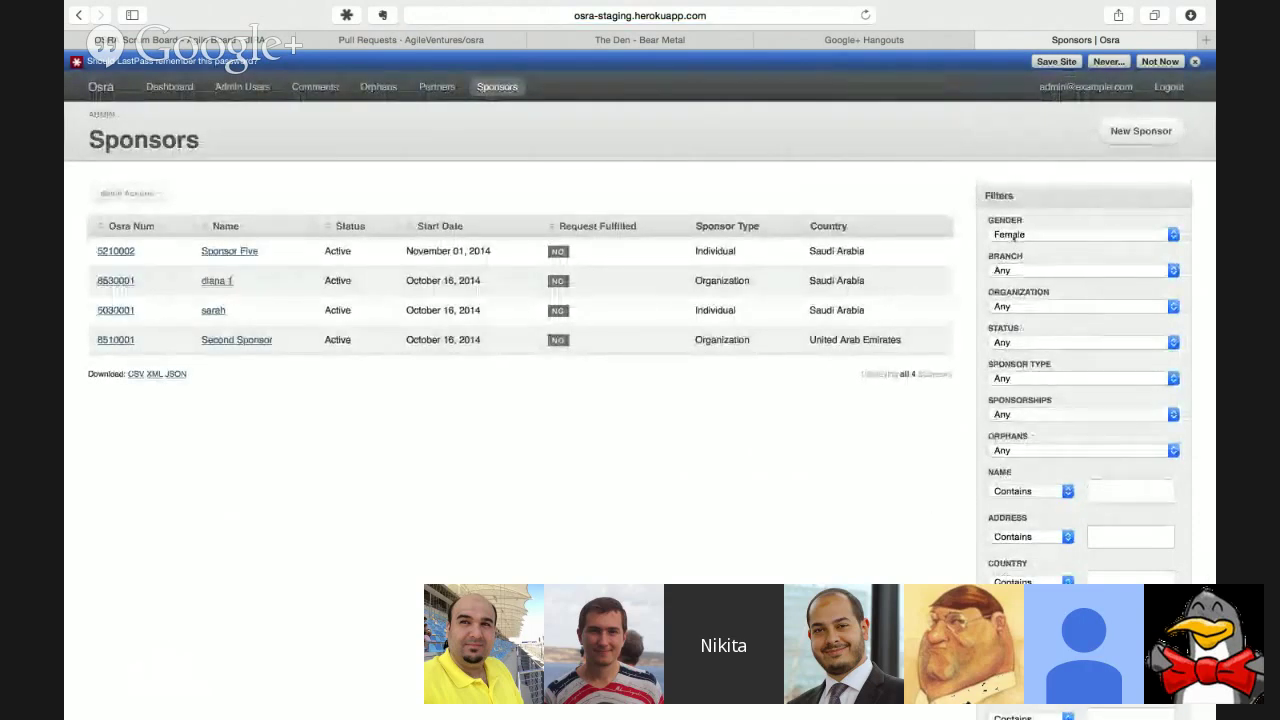
- Reset the Sponsors list's gender filter to Any and reapply the filters
{"action": "left_click", "coordinate": [1030, 234]}
{"action": "left_click", "coordinate": [1005, 221]}
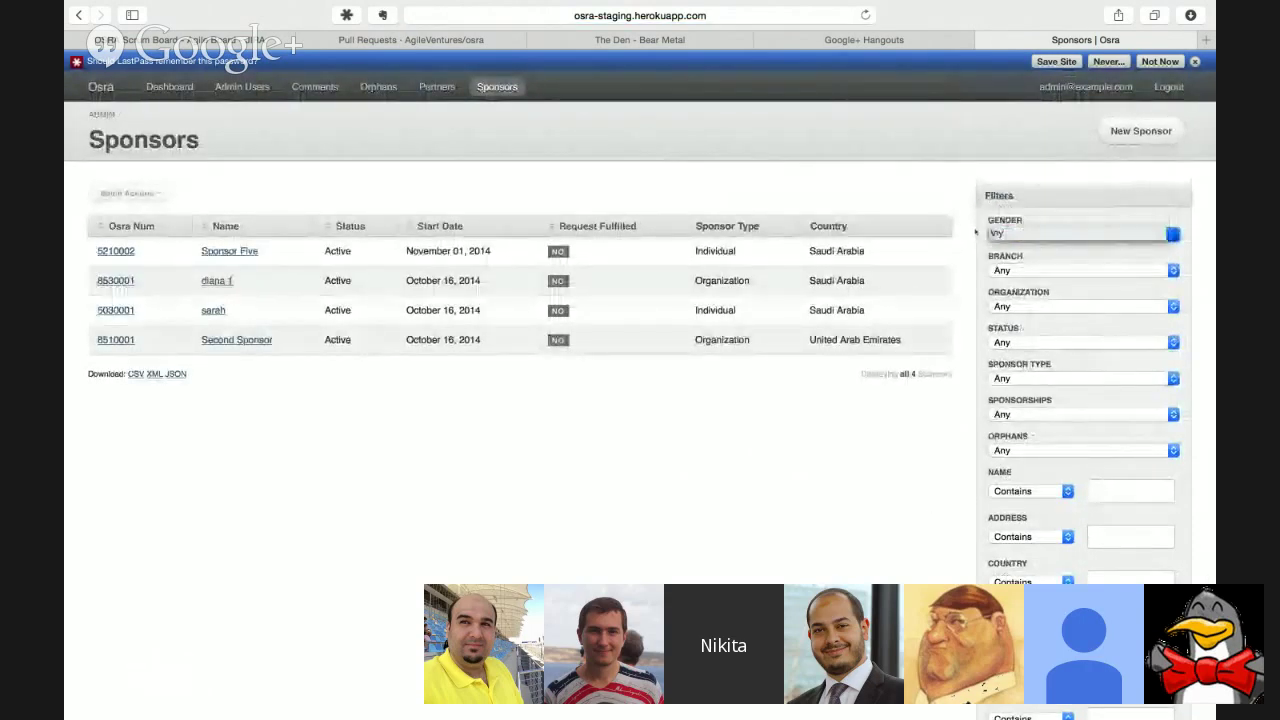
{"action": "scroll", "coordinate": [916, 466], "scroll_direction": "down", "scroll_amount": 5}
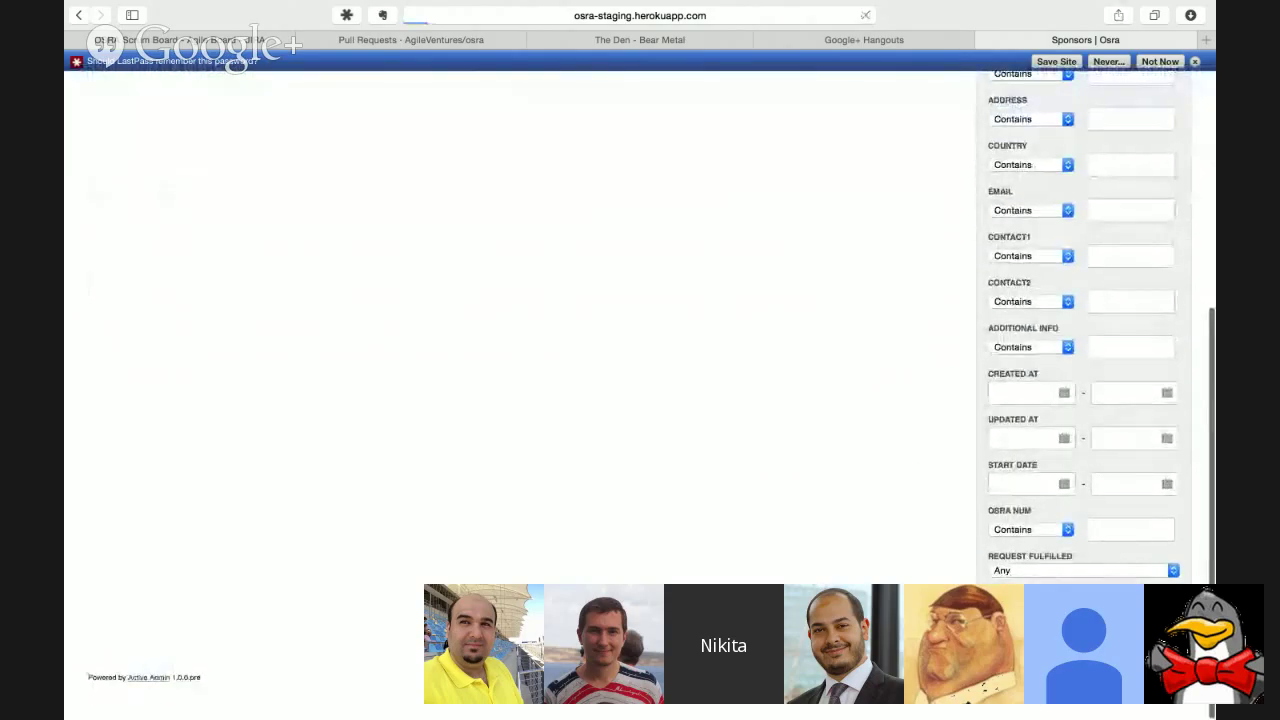
{"action": "key", "text": "Return"}
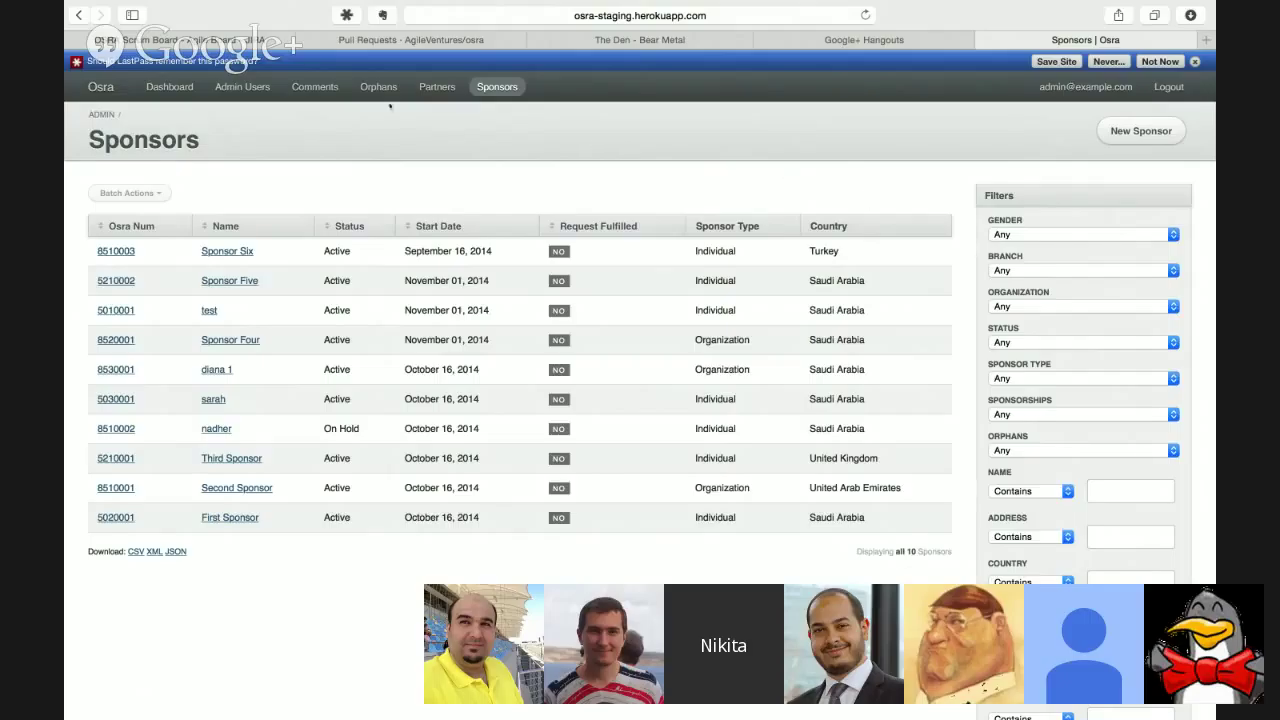
- Go to the Orphans list and examine its available filters, including the gender filter
{"action": "left_click", "coordinate": [395, 91]}
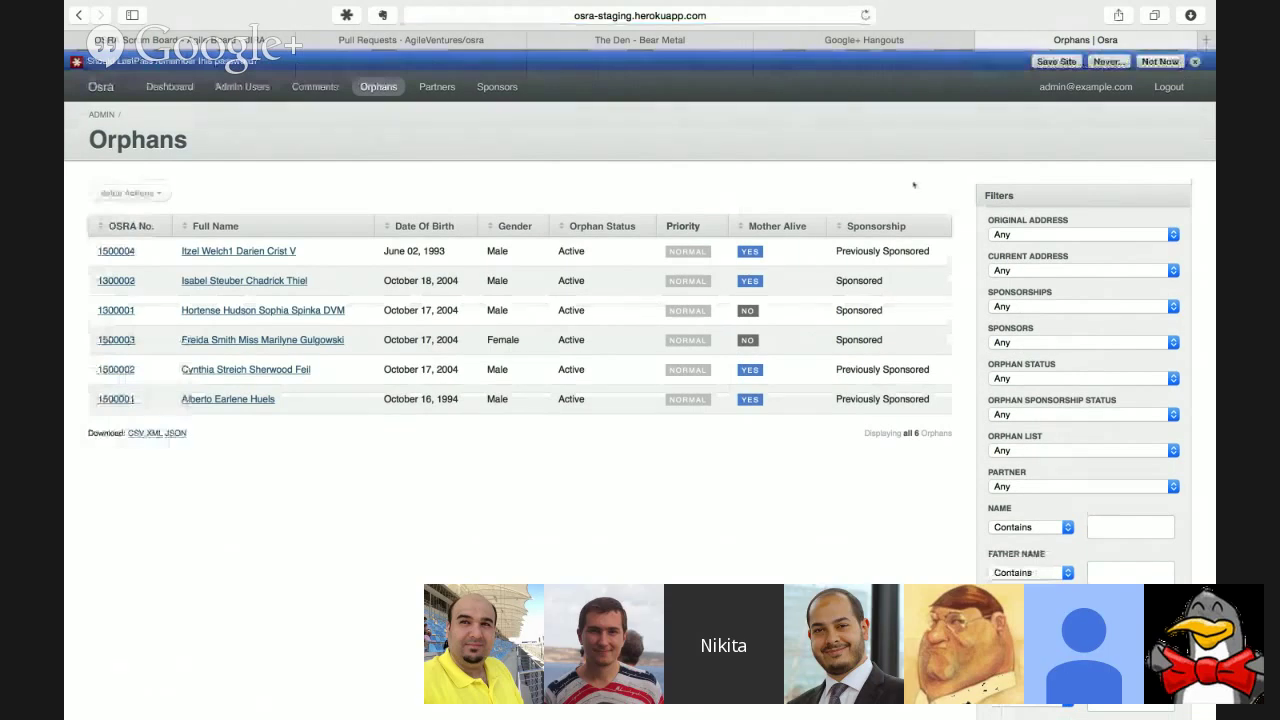
{"action": "scroll", "coordinate": [913, 184], "scroll_direction": "down", "scroll_amount": 10}
{"action": "scroll", "coordinate": [913, 184], "scroll_direction": "down", "scroll_amount": 4}
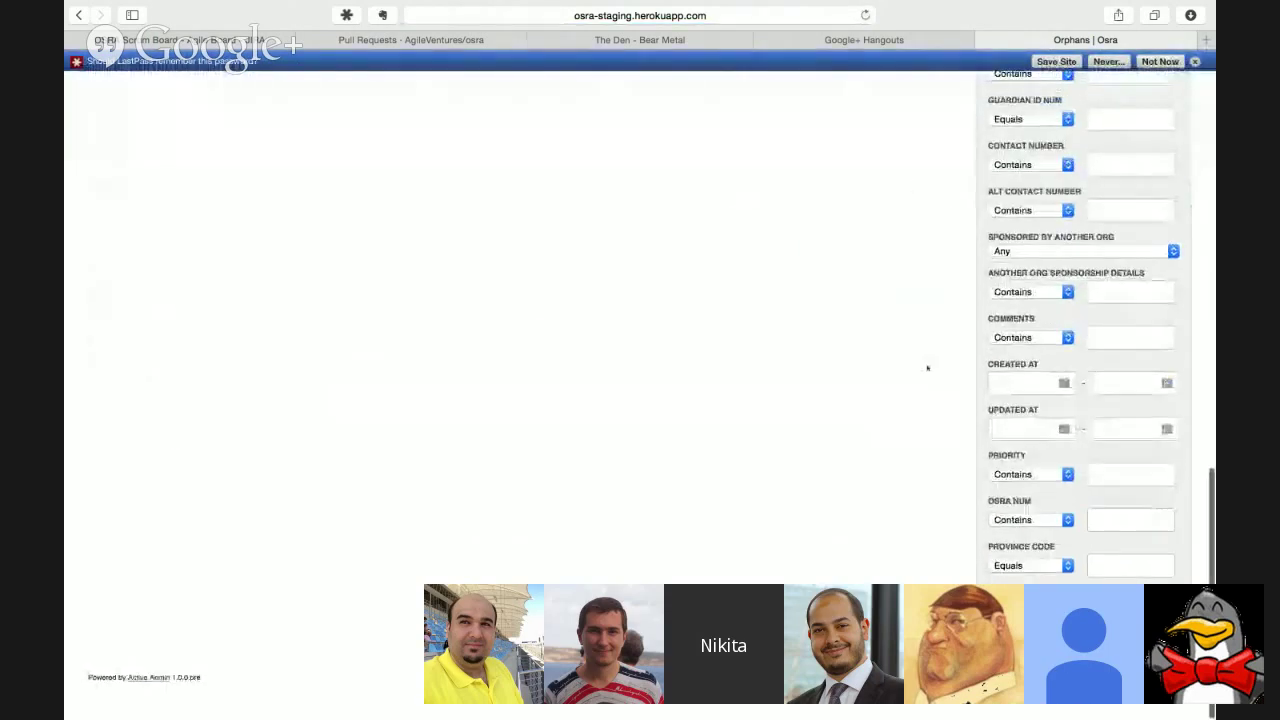
{"action": "scroll", "coordinate": [955, 277], "scroll_direction": "up", "scroll_amount": 7}
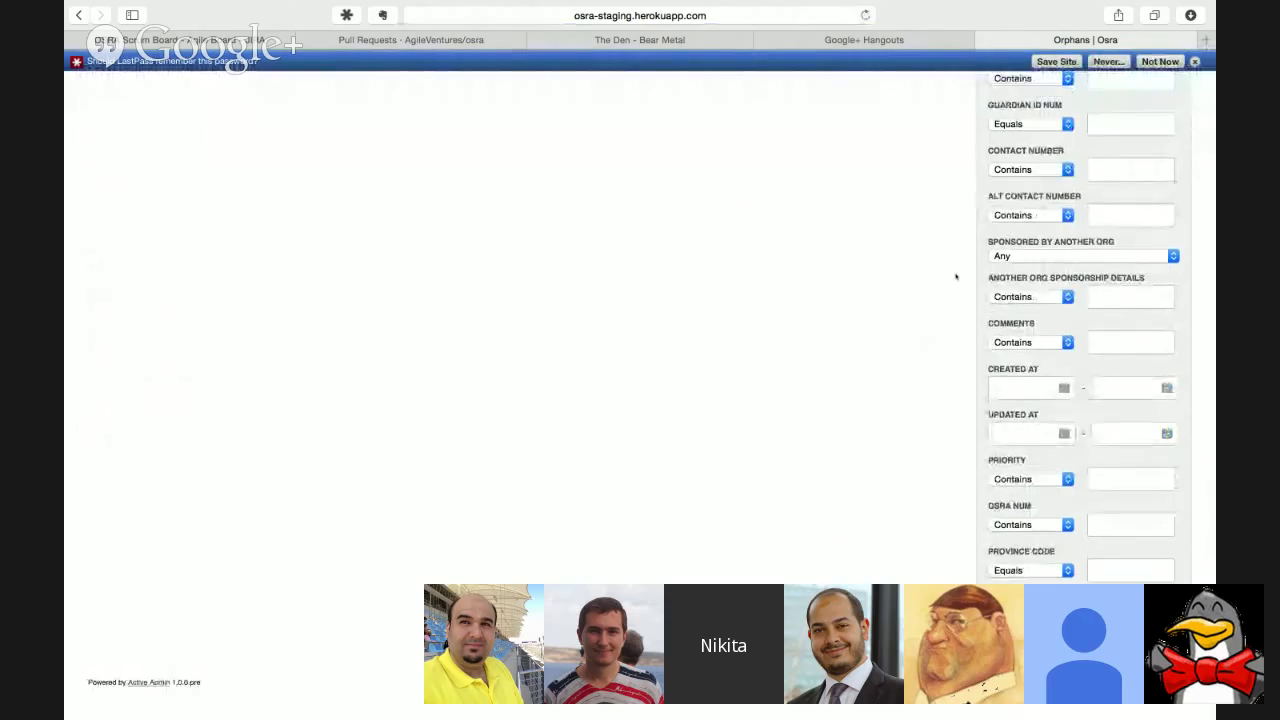
{"action": "scroll", "coordinate": [955, 277], "scroll_direction": "up", "scroll_amount": 10}
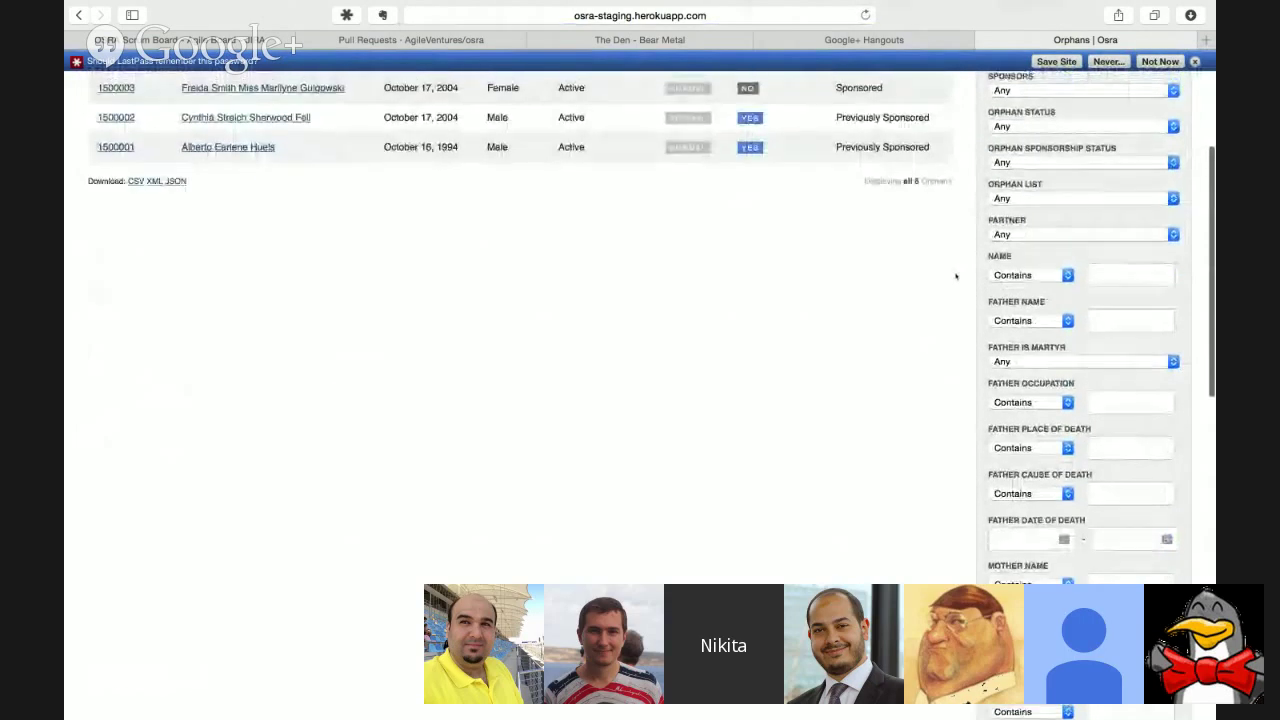
{"action": "scroll", "coordinate": [955, 277], "scroll_direction": "up", "scroll_amount": 3}
{"action": "scroll", "coordinate": [955, 277], "scroll_direction": "up", "scroll_amount": 2}
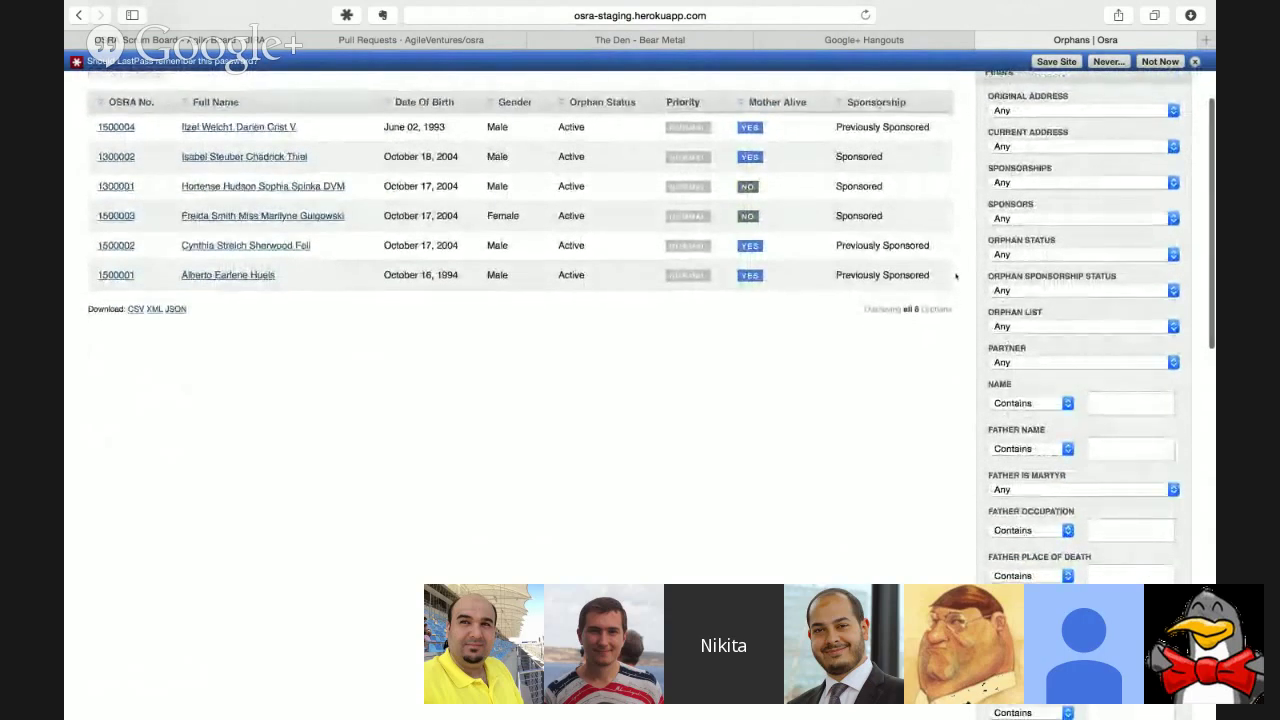
{"action": "scroll", "coordinate": [955, 277], "scroll_direction": "up", "scroll_amount": 3}
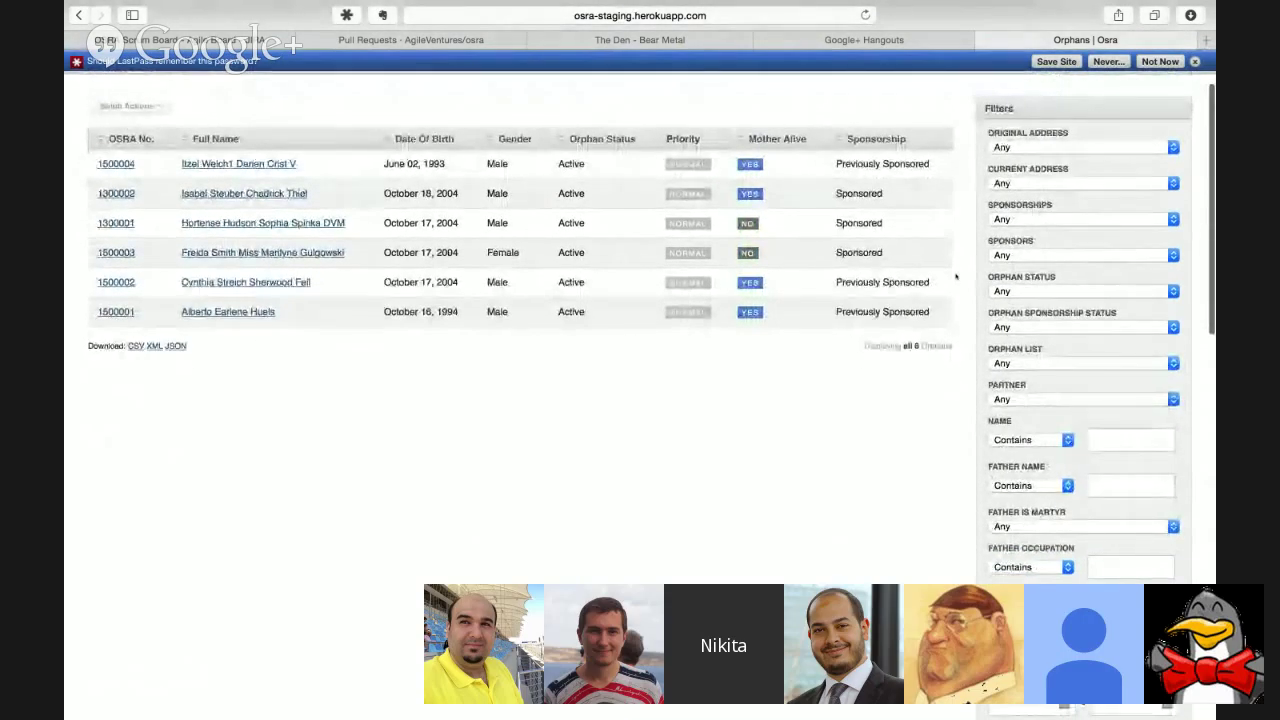
{"action": "scroll", "coordinate": [955, 277], "scroll_direction": "down", "scroll_amount": 10}
{"action": "scroll", "coordinate": [955, 277], "scroll_direction": "down", "scroll_amount": 3}
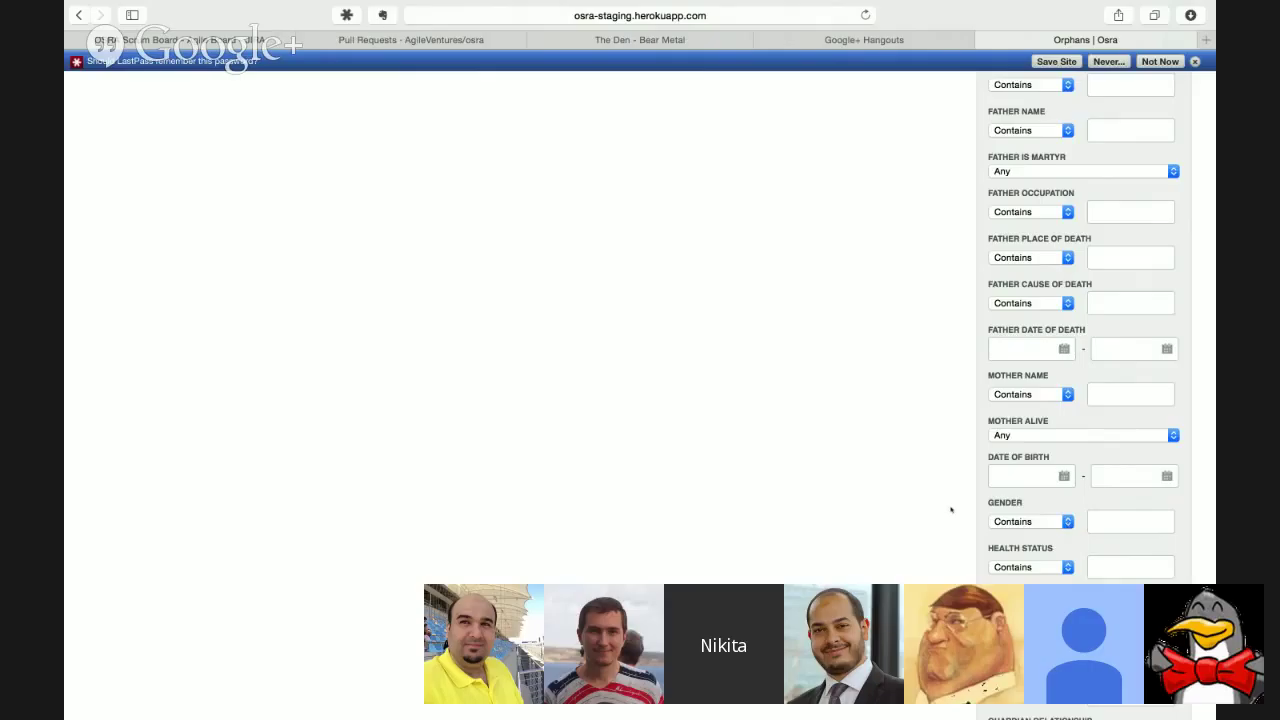
- Return to the Sponsors list and inspect the choices in its gender filter, leaving it at Any
{"action": "left_click", "coordinate": [497, 87]}
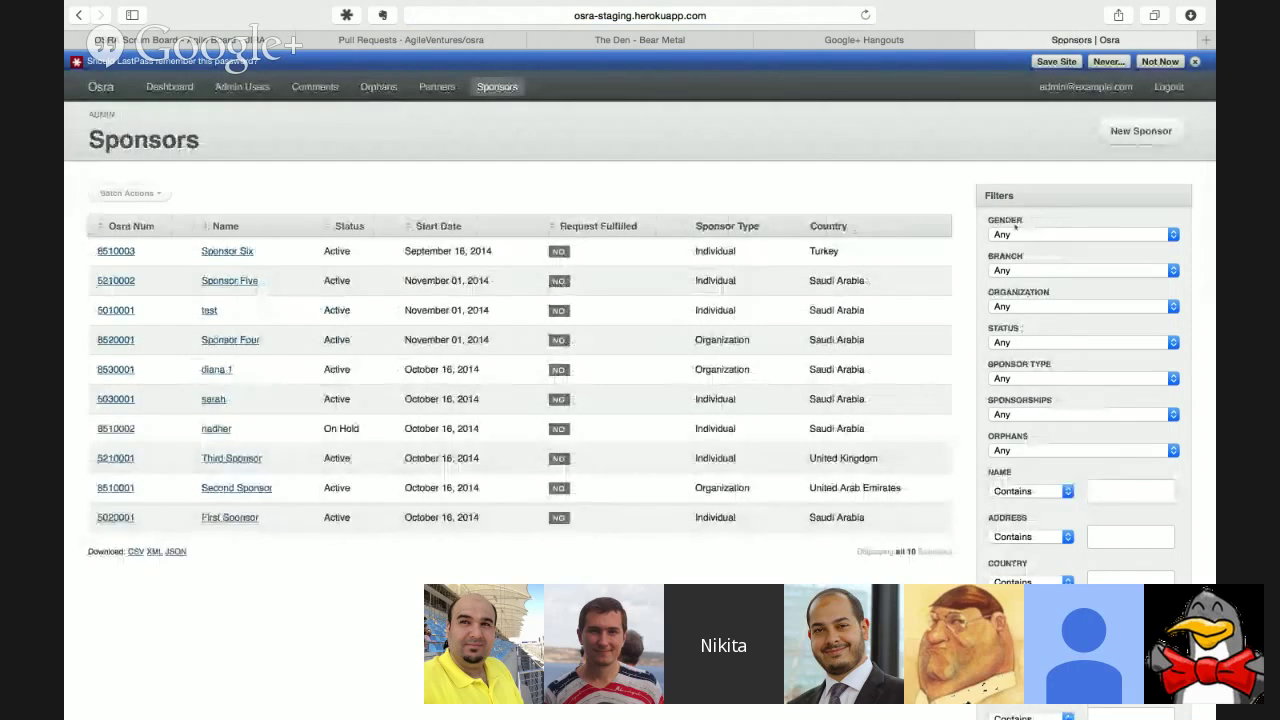
{"action": "left_click", "coordinate": [1015, 234]}
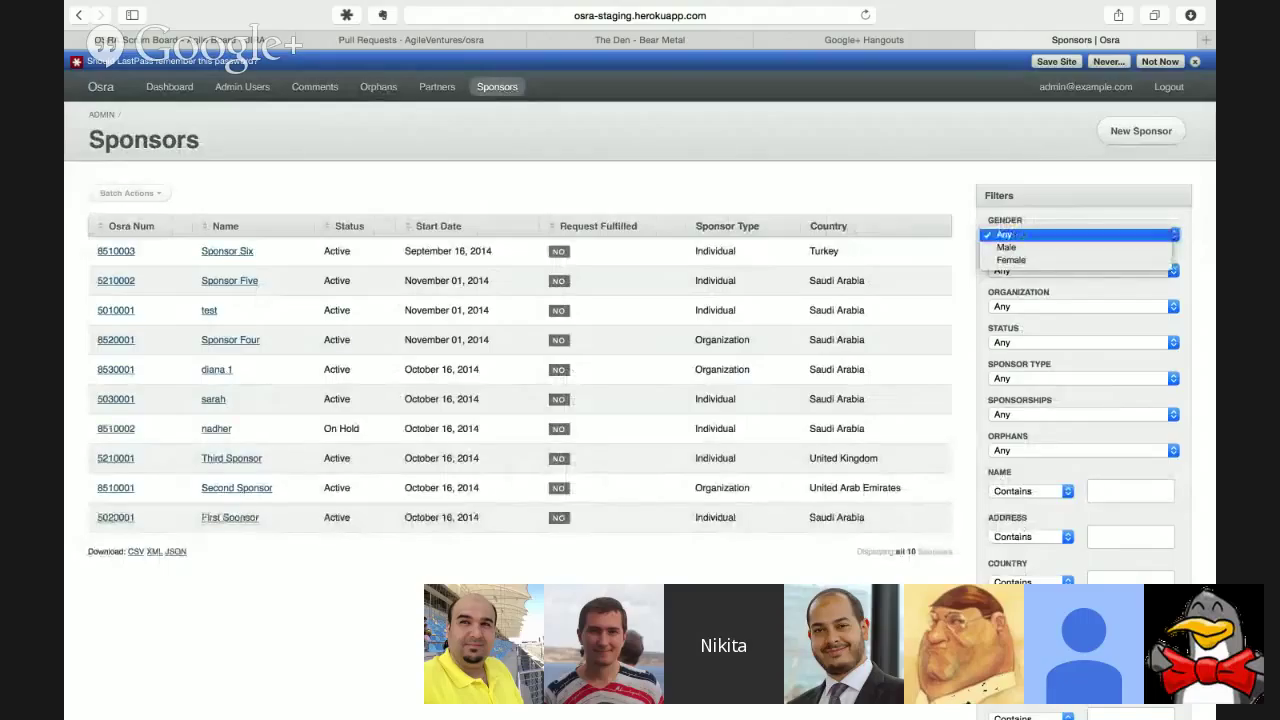
{"action": "left_click", "coordinate": [346, 112]}
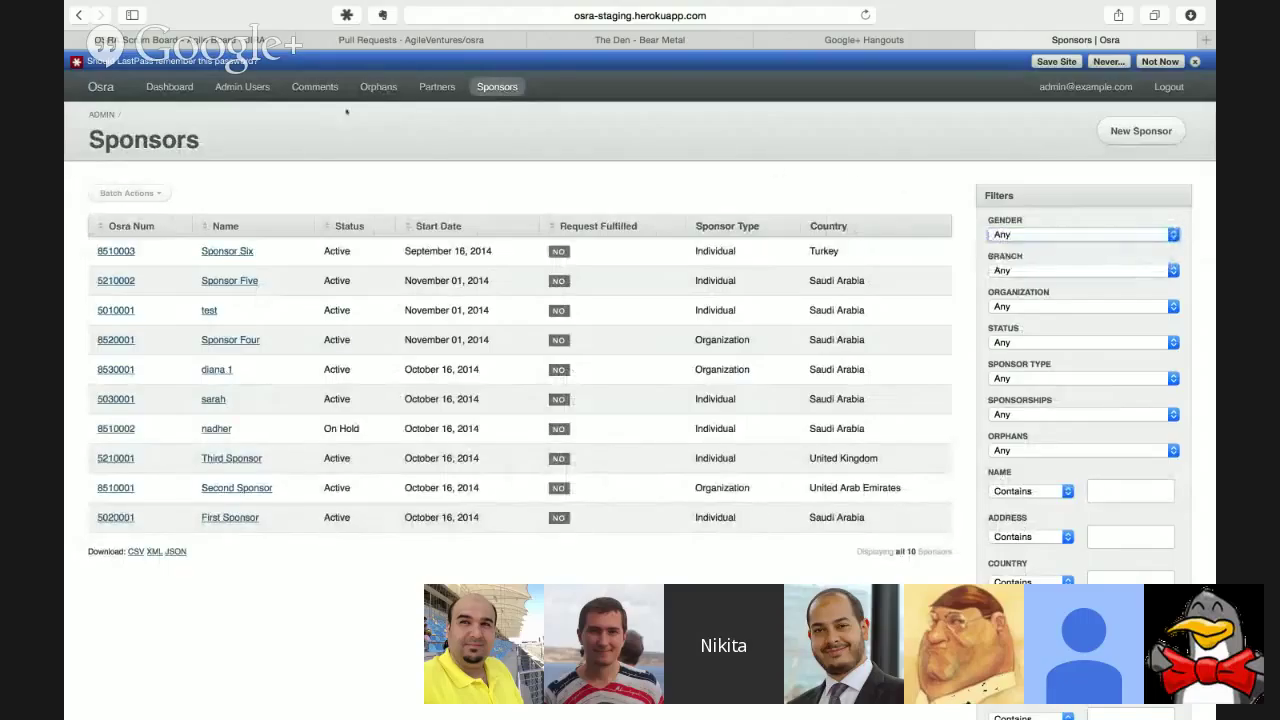
- Go back to the Orphans list and show the matching options of its gender filter for comparison
{"action": "left_click", "coordinate": [378, 86]}
{"action": "scroll", "coordinate": [927, 423], "scroll_direction": "down", "scroll_amount": 5}
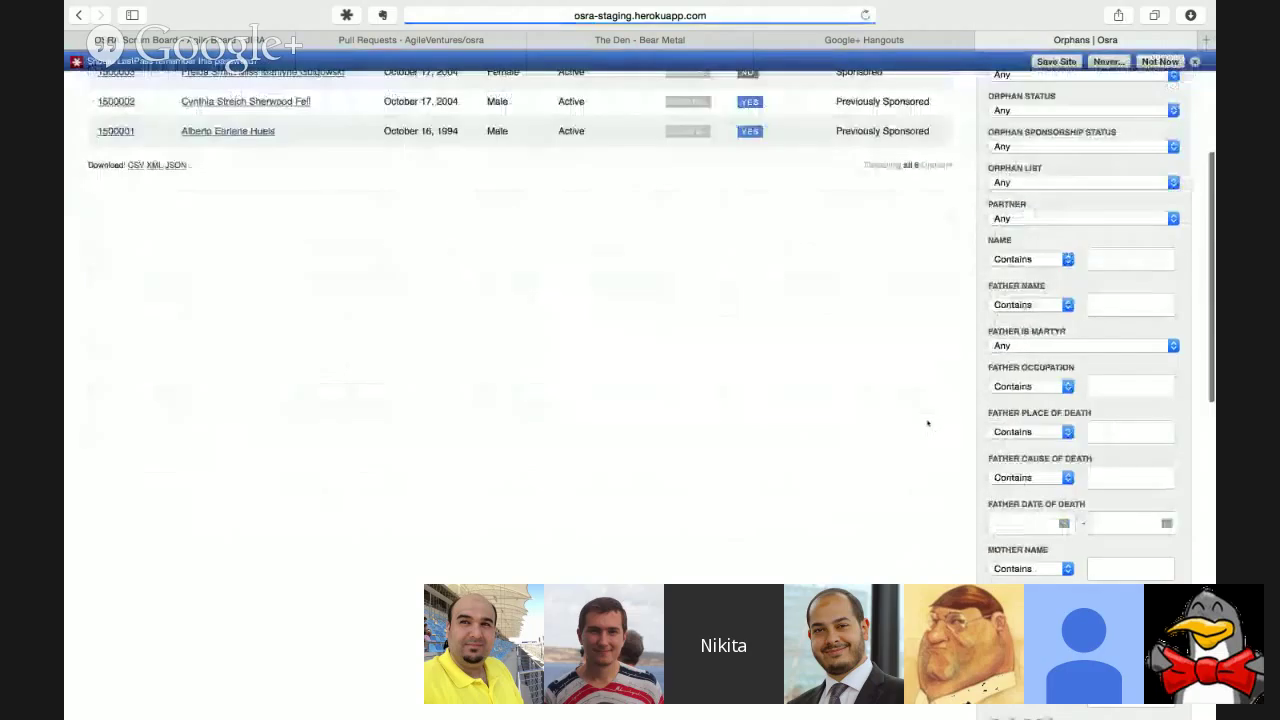
{"action": "scroll", "coordinate": [927, 423], "scroll_direction": "down", "scroll_amount": 6}
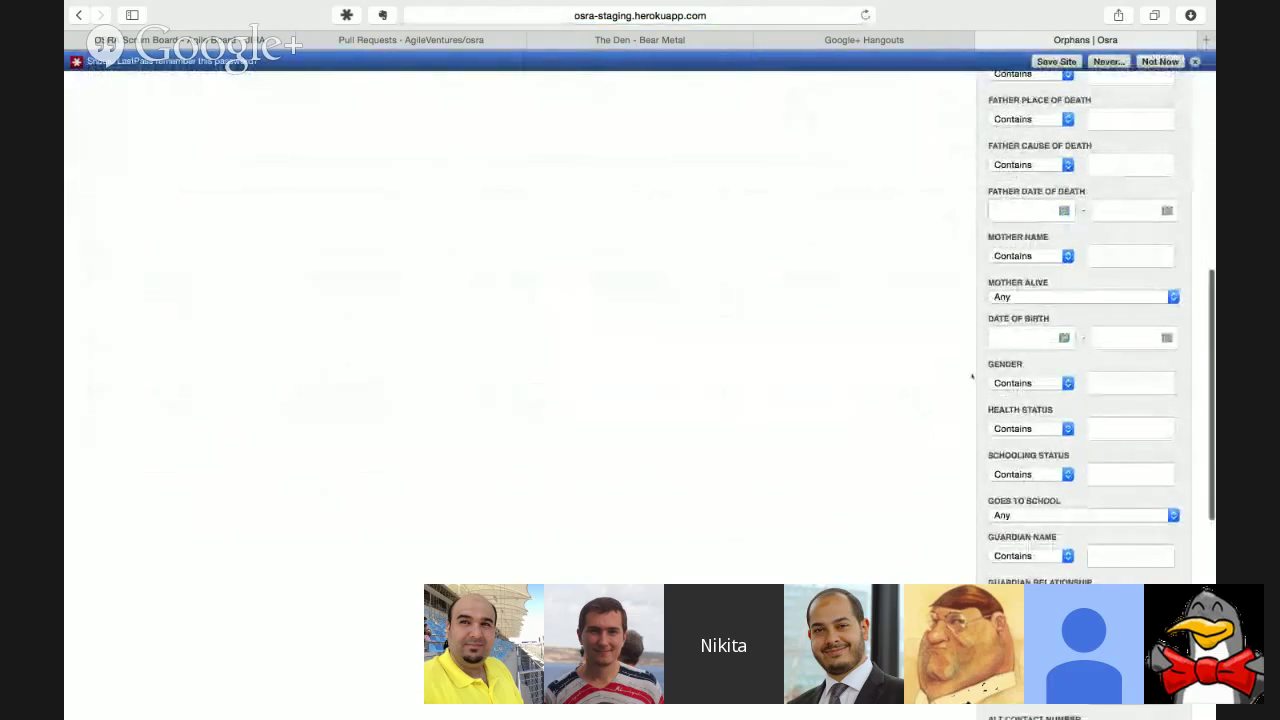
{"action": "left_click", "coordinate": [1048, 384]}
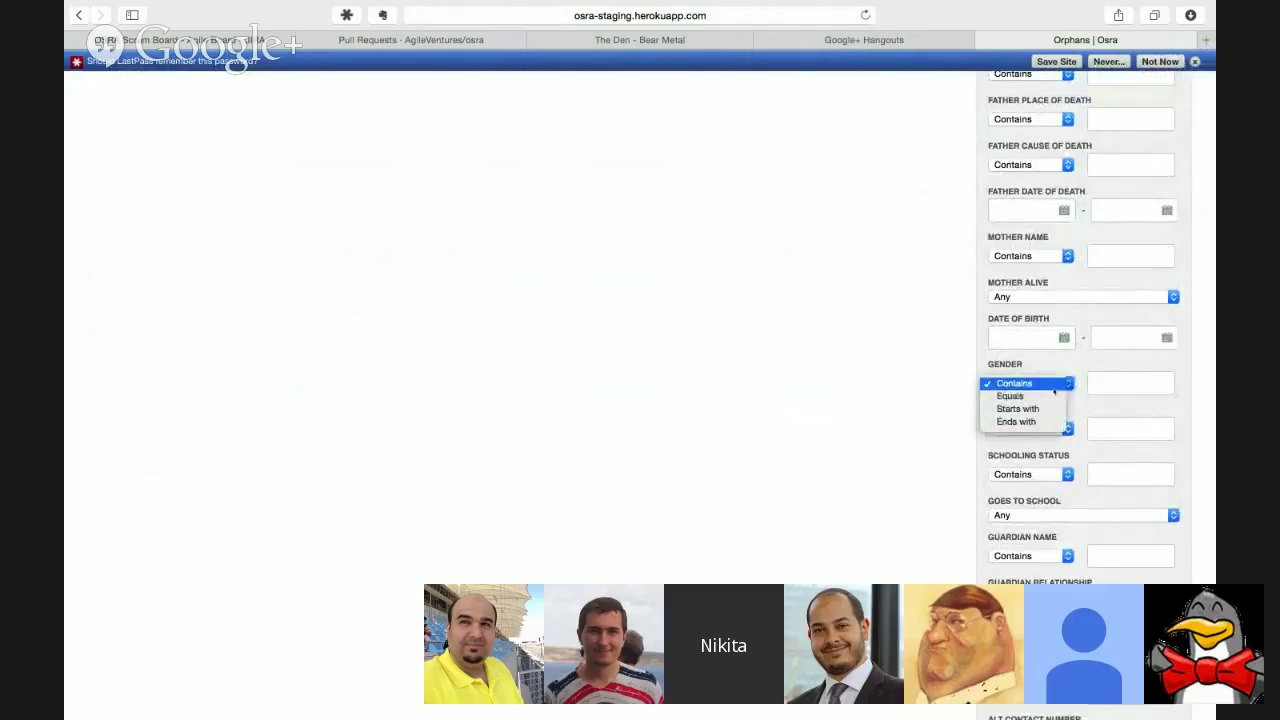
- Filter the Orphans list to records whose gender contains Male and review the listed orphans
{"action": "left_click", "coordinate": [1115, 385]}
{"action": "left_click", "coordinate": [1115, 384]}
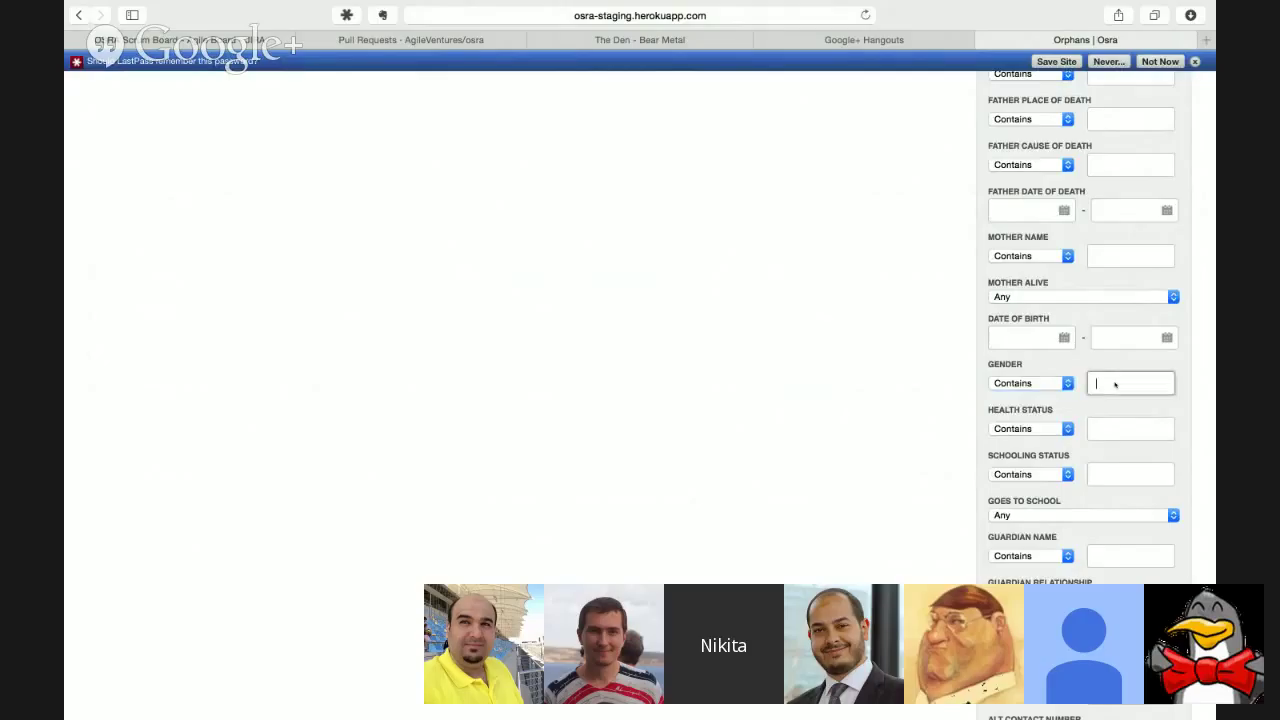
{"action": "type", "text": "Male"}
{"action": "scroll", "coordinate": [804, 364], "scroll_direction": "down", "scroll_amount": 5}
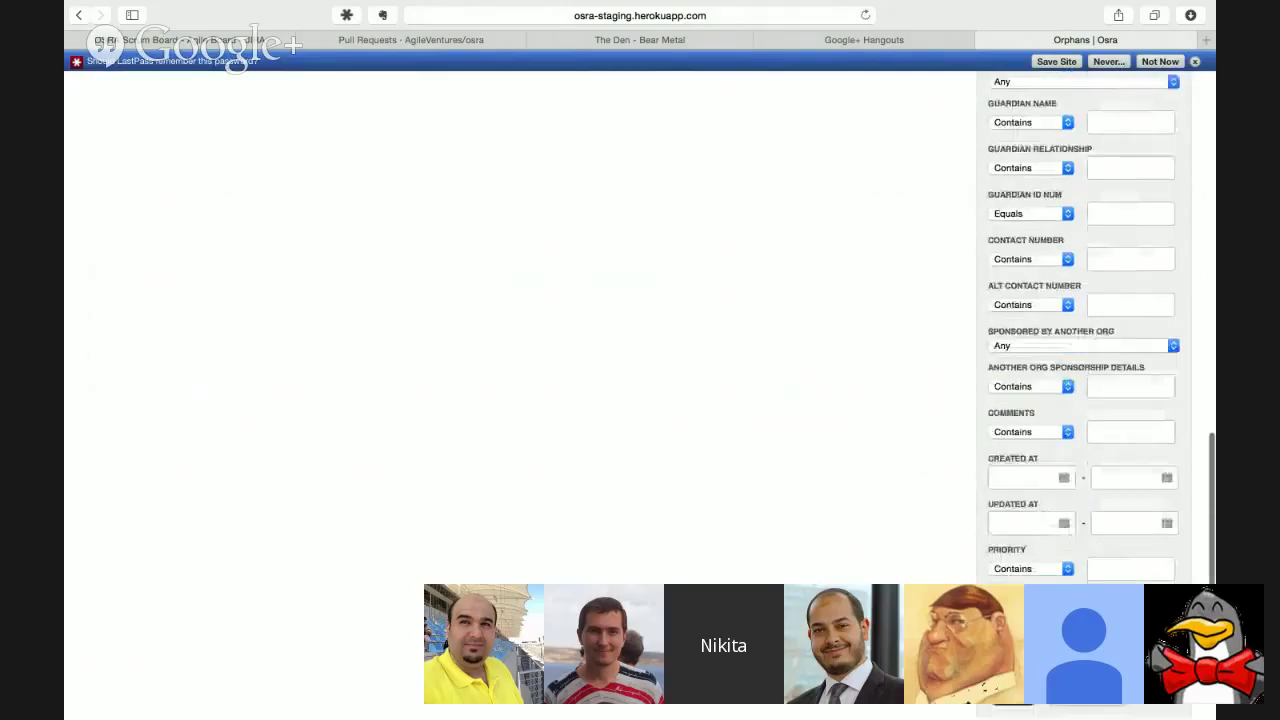
{"action": "key", "text": "Return"}
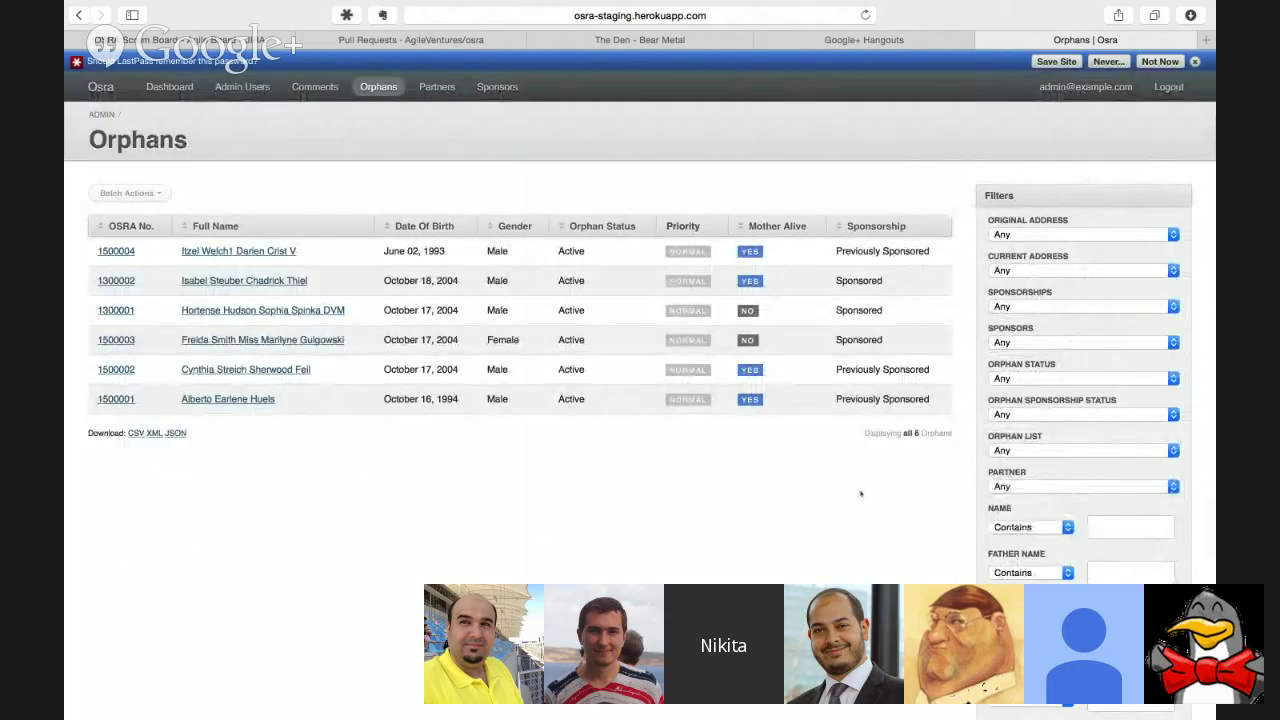
{"action": "scroll", "coordinate": [860, 493], "scroll_direction": "down", "scroll_amount": 1}
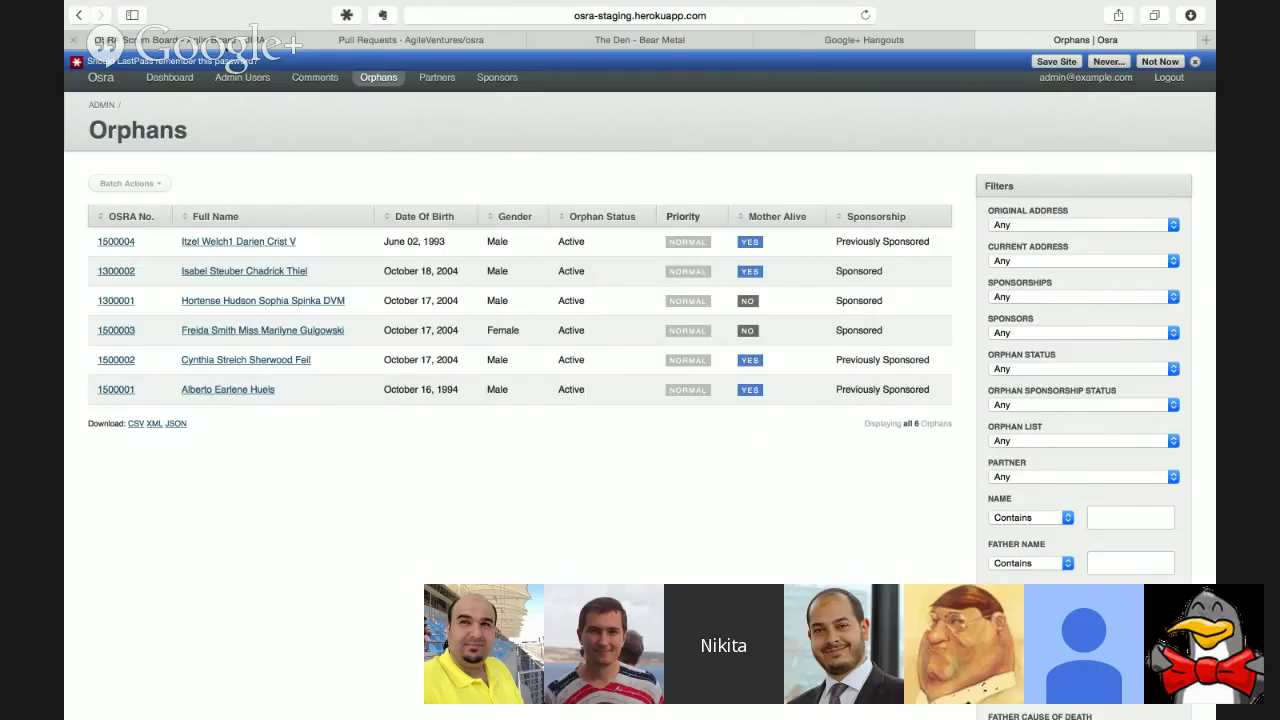
- Switch to the OSRA Scrum Board in Jira and add a New Feature titled "Orphan gender sort" to the backlog
{"action": "left_click", "coordinate": [160, 40]}
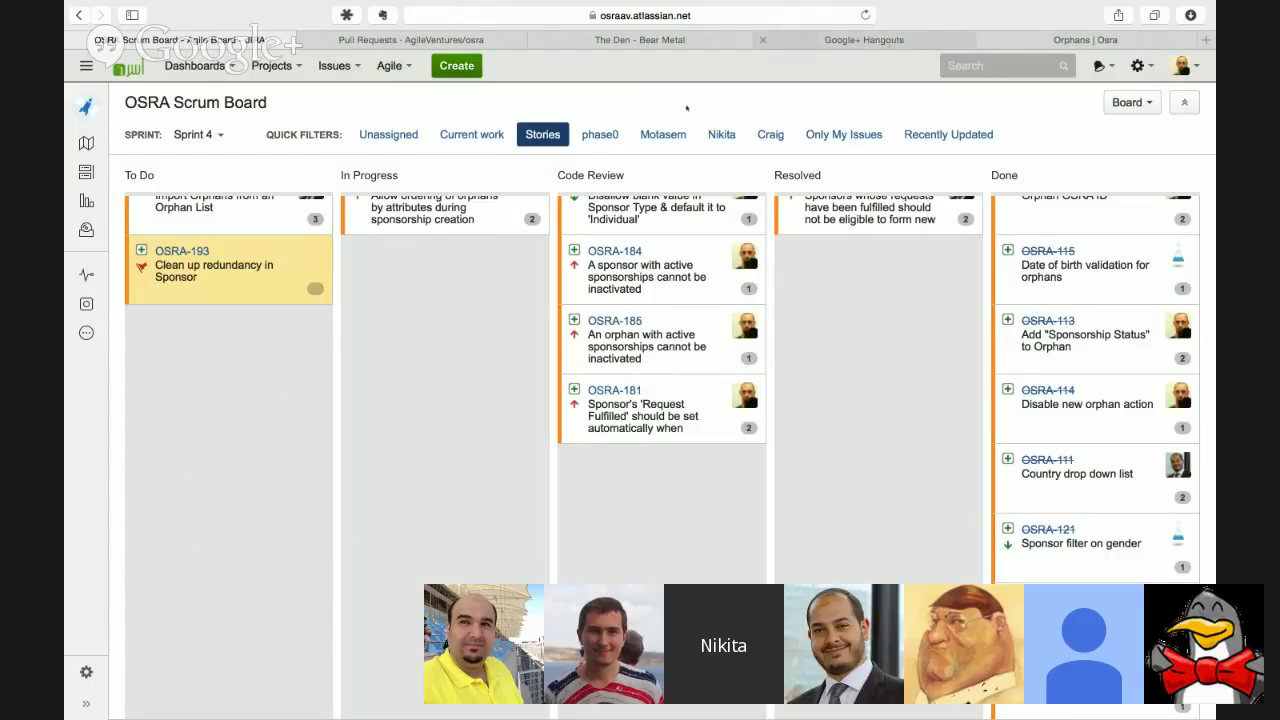
{"action": "left_click", "coordinate": [86, 143]}
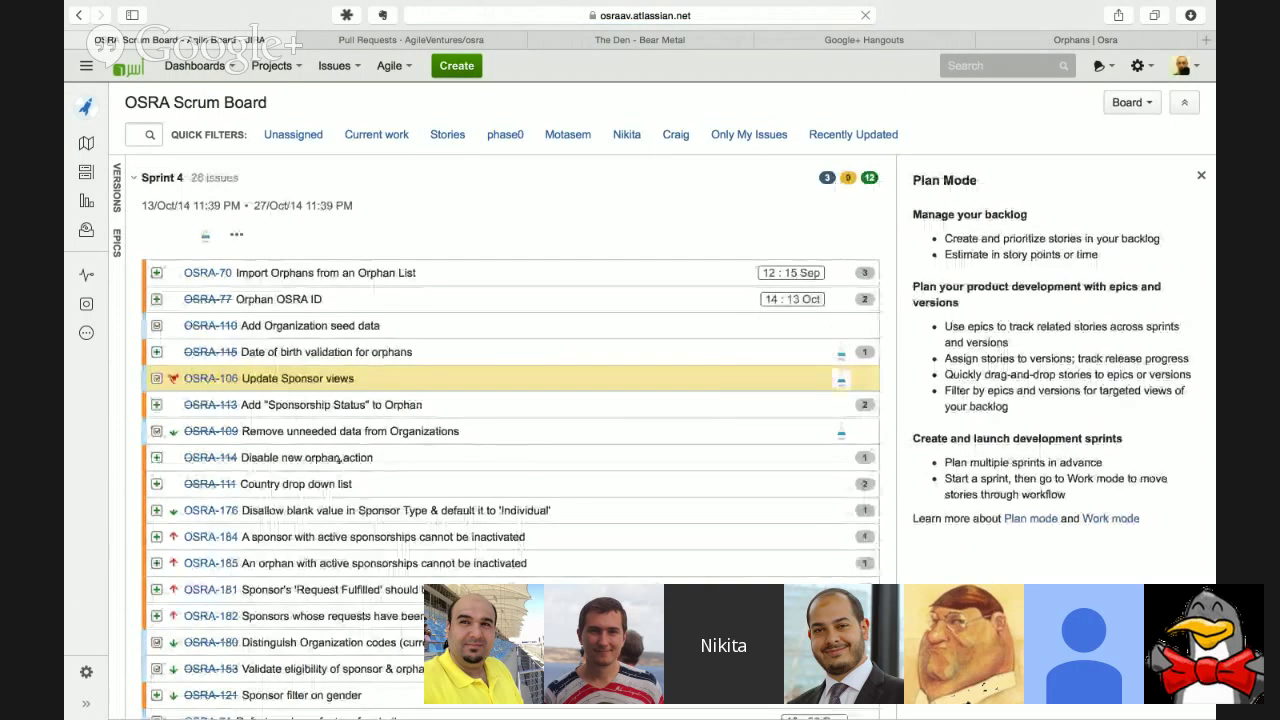
{"action": "scroll", "coordinate": [339, 461], "scroll_direction": "down", "scroll_amount": 10}
{"action": "left_click", "coordinate": [213, 687]}
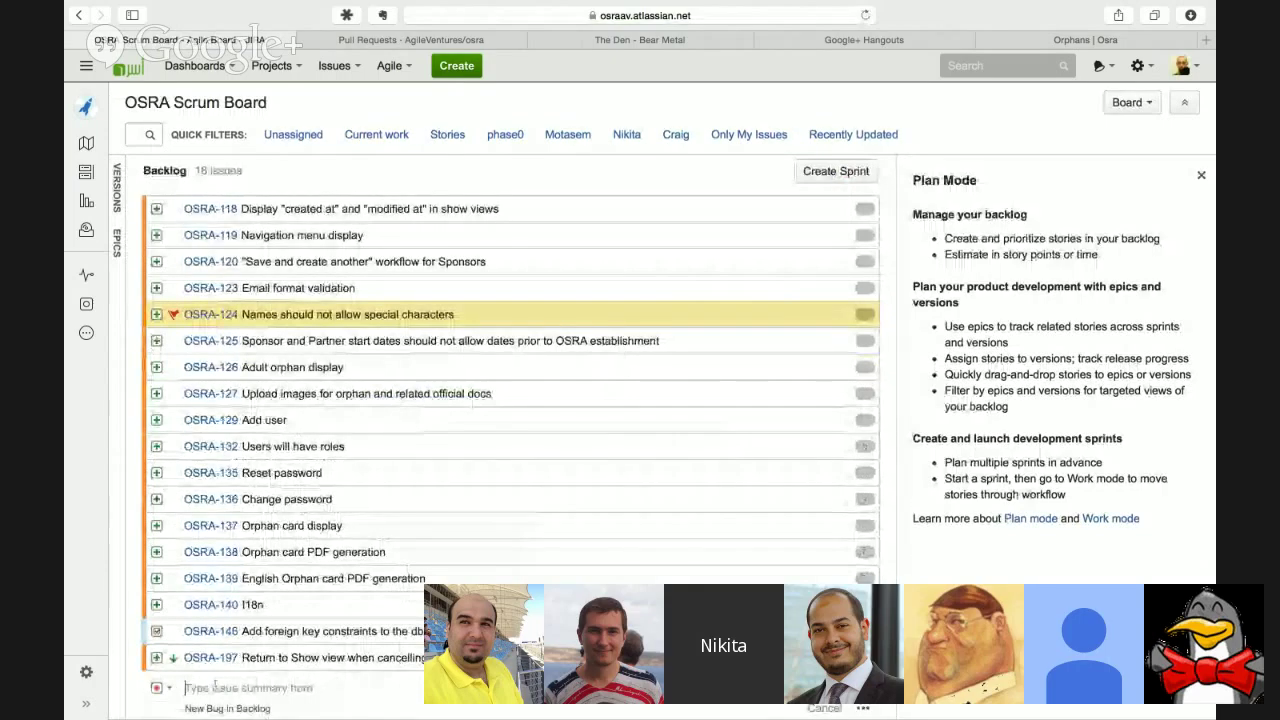
{"action": "left_click", "coordinate": [162, 688]}
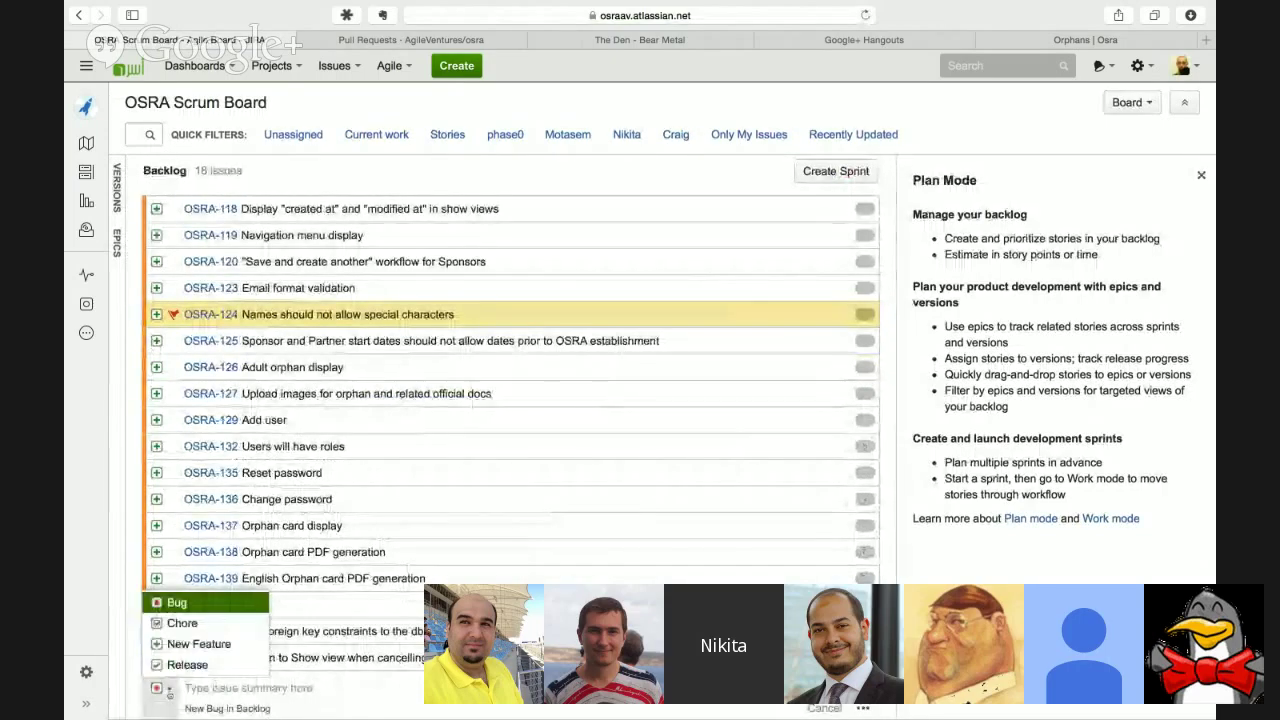
{"action": "left_click", "coordinate": [190, 644]}
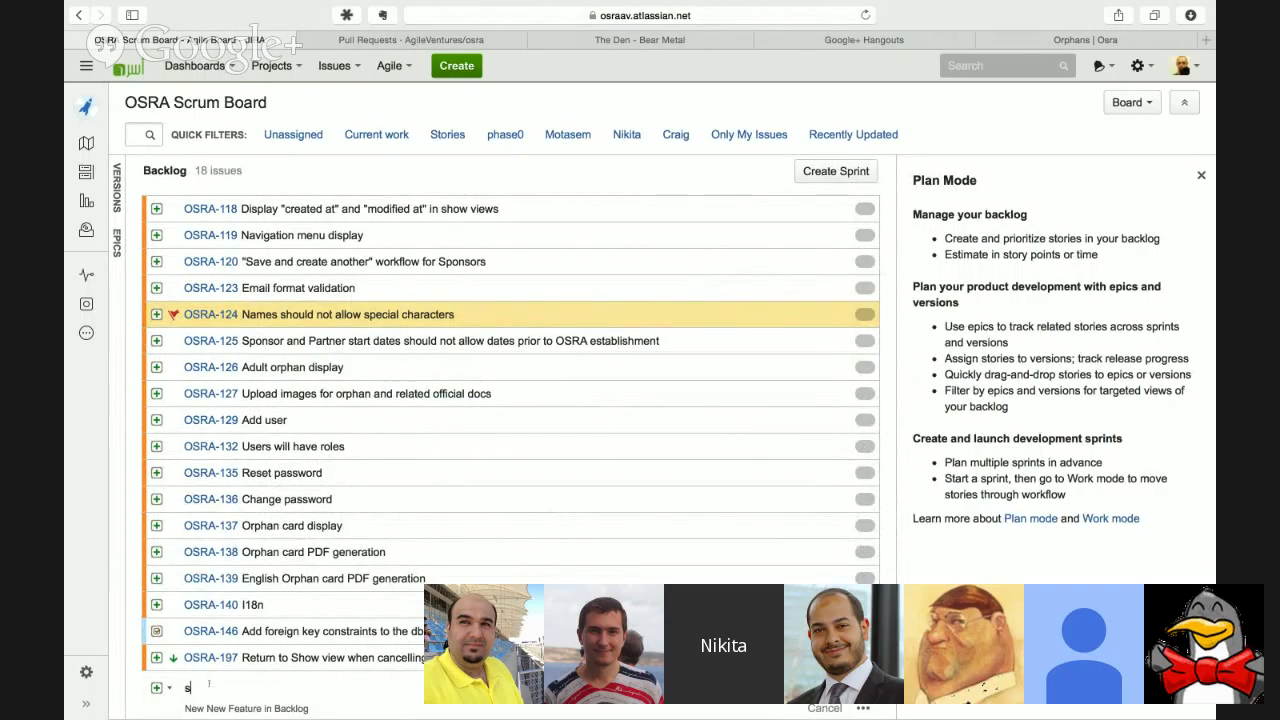
{"action": "type", "text": "Orphan gender sort"}
{"action": "key", "text": "Return"}
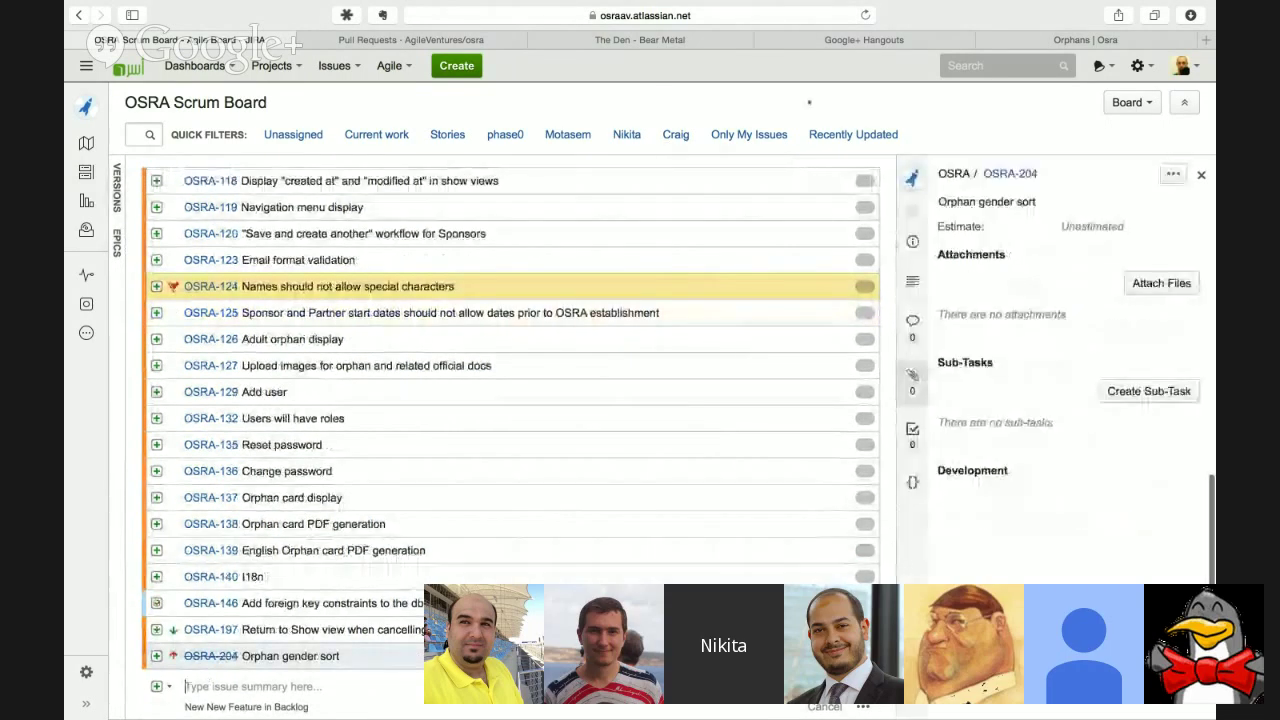
- Switch back to the Osra staging site and start a new sponsor named One, gender Male, with a requested orphan count of 4
{"action": "left_click", "coordinate": [1051, 42]}
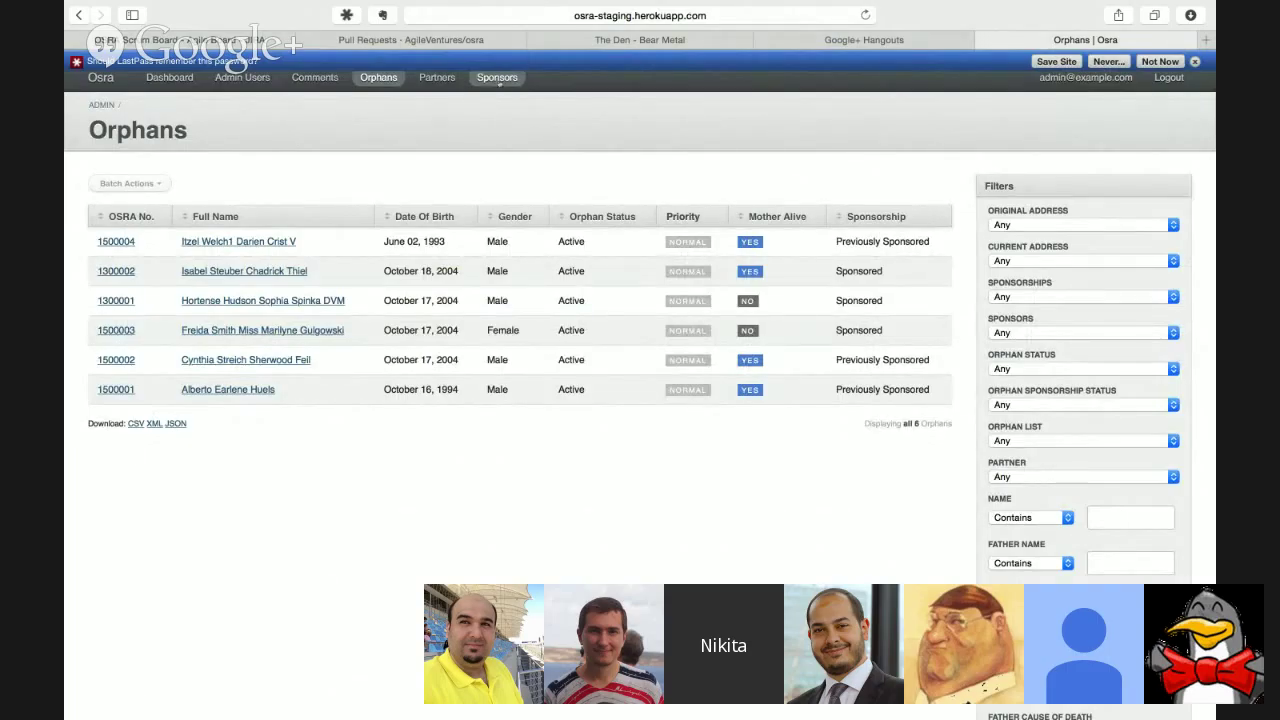
{"action": "left_click", "coordinate": [497, 79]}
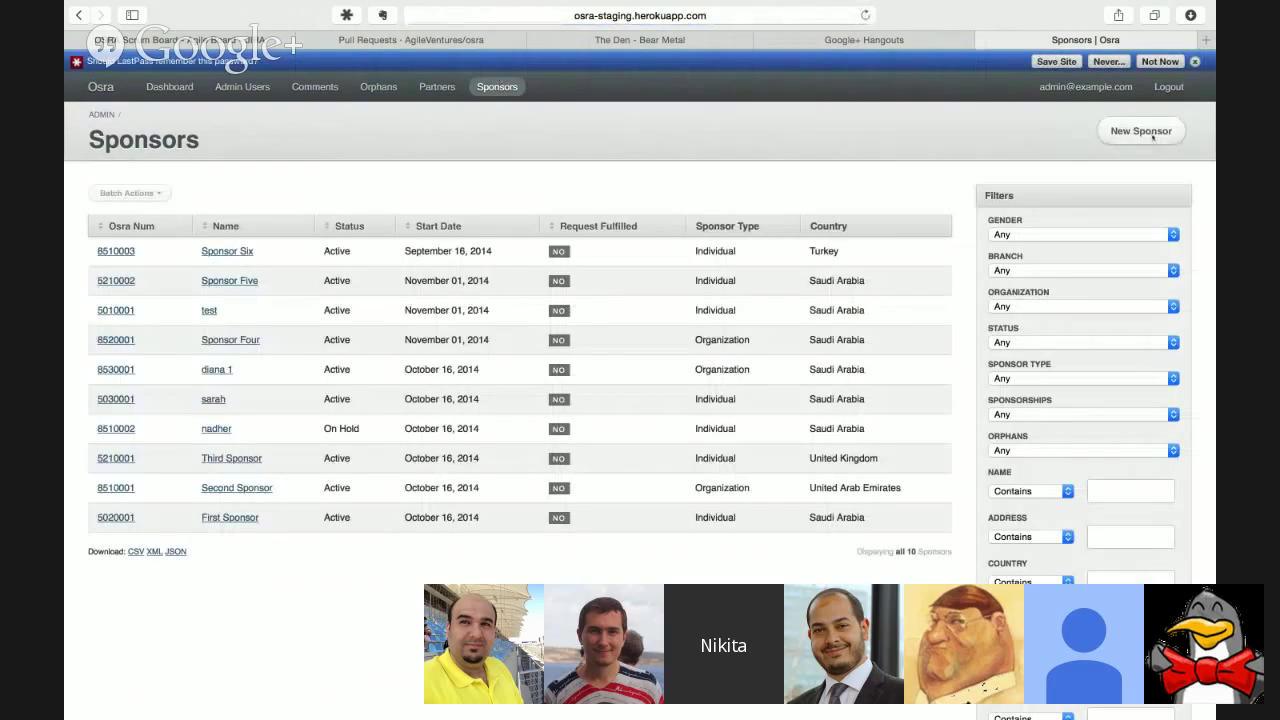
{"action": "left_click", "coordinate": [1150, 137]}
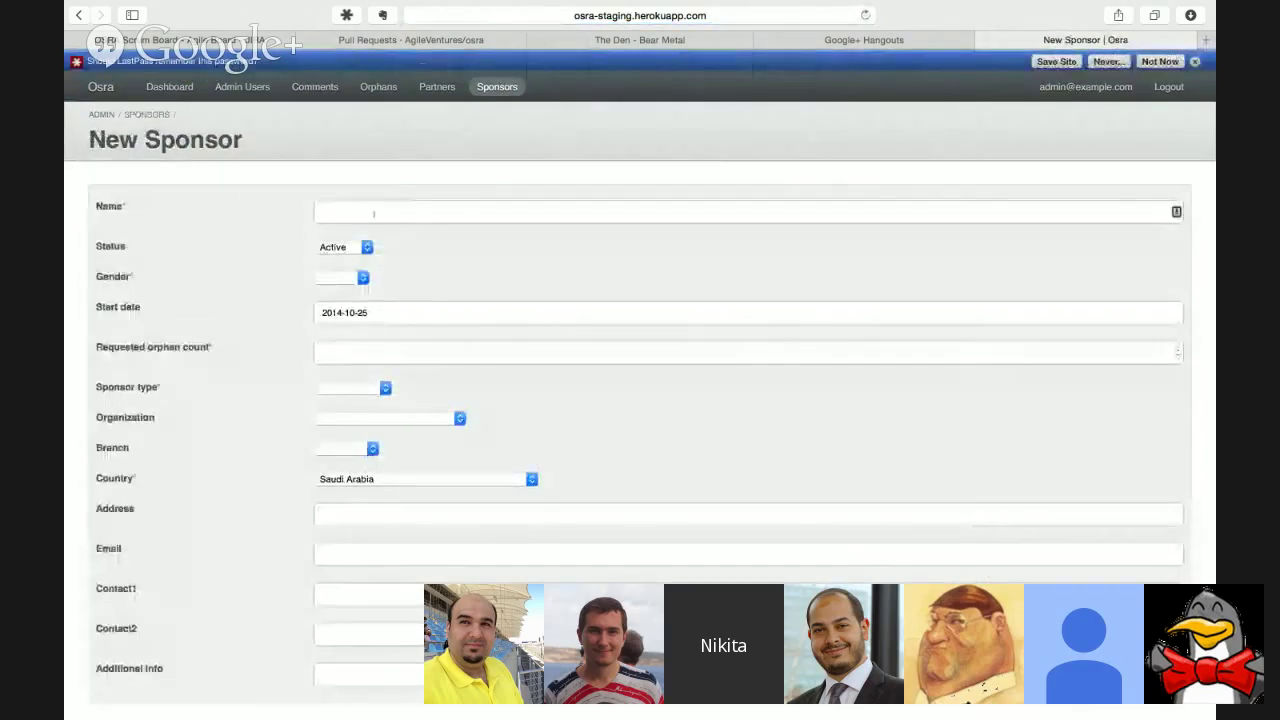
{"action": "left_click", "coordinate": [373, 212]}
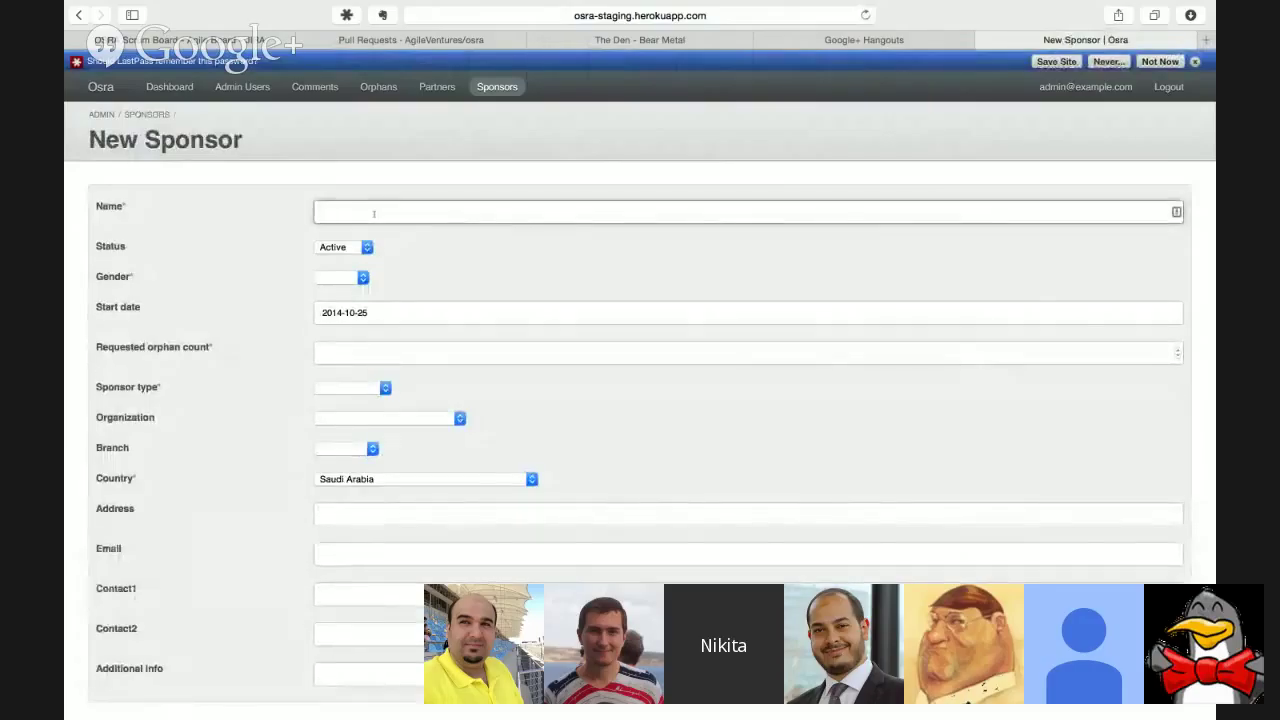
{"action": "type", "text": "One"}
{"action": "left_click", "coordinate": [348, 277]}
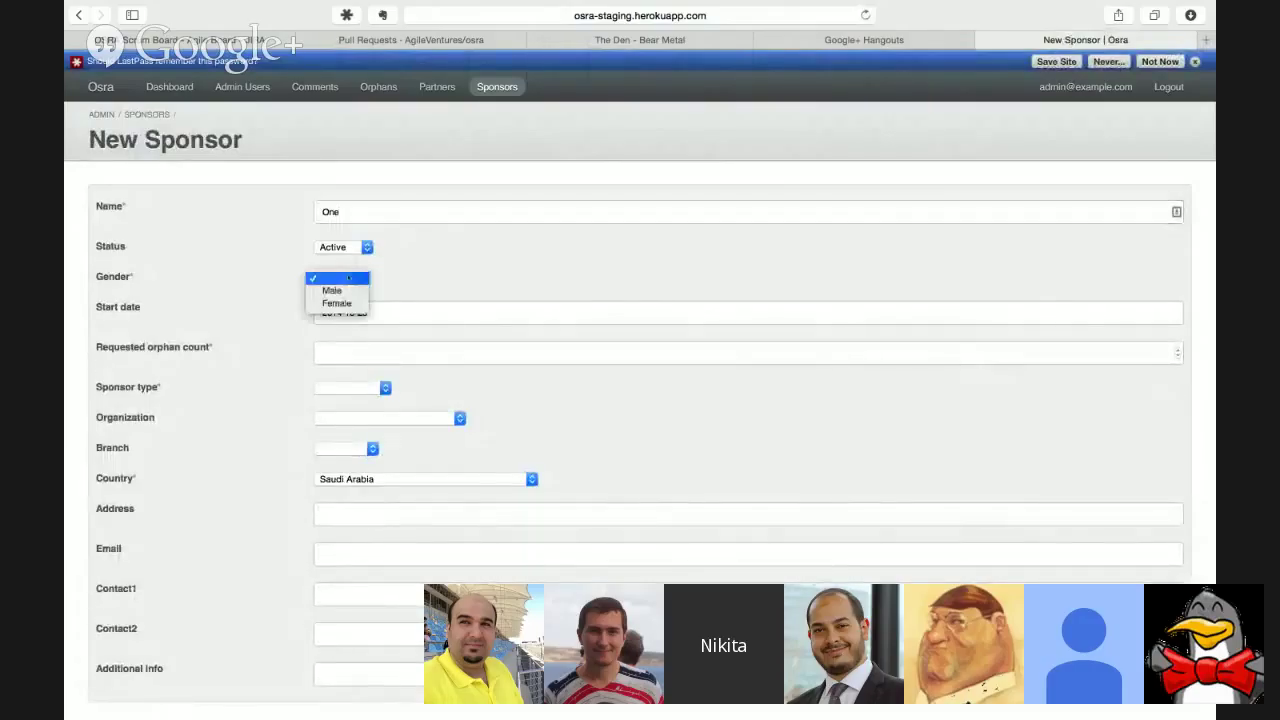
{"action": "left_click", "coordinate": [340, 289]}
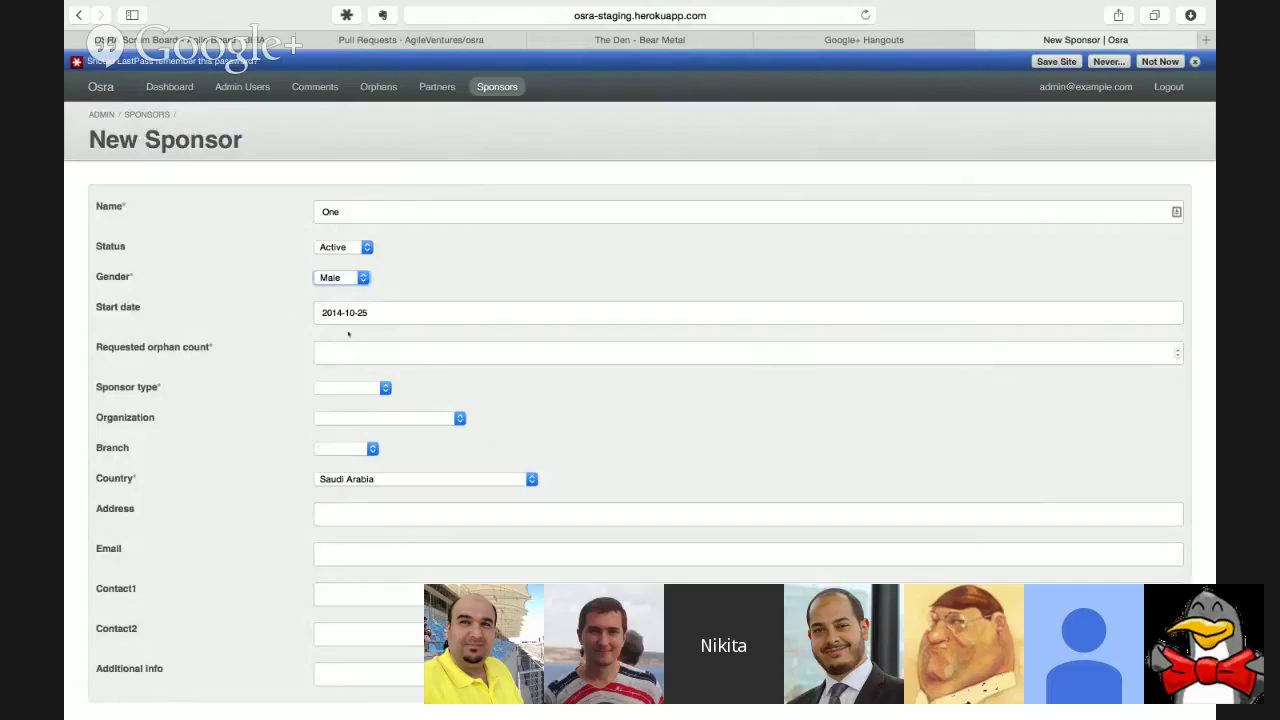
{"action": "left_click", "coordinate": [349, 351]}
{"action": "type", "text": "4"}
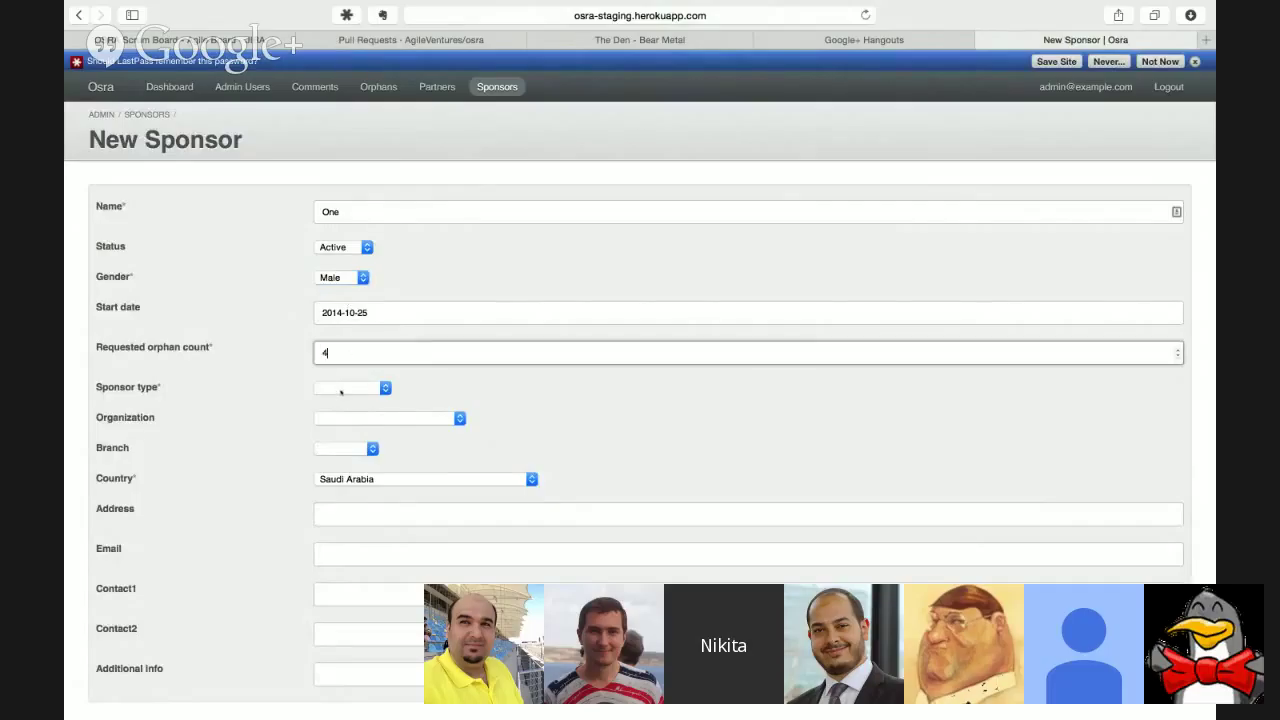
- Set the new sponsor's type to Individual and its branch to Jeddah
{"action": "left_click", "coordinate": [341, 390]}
{"action": "left_click", "coordinate": [341, 400]}
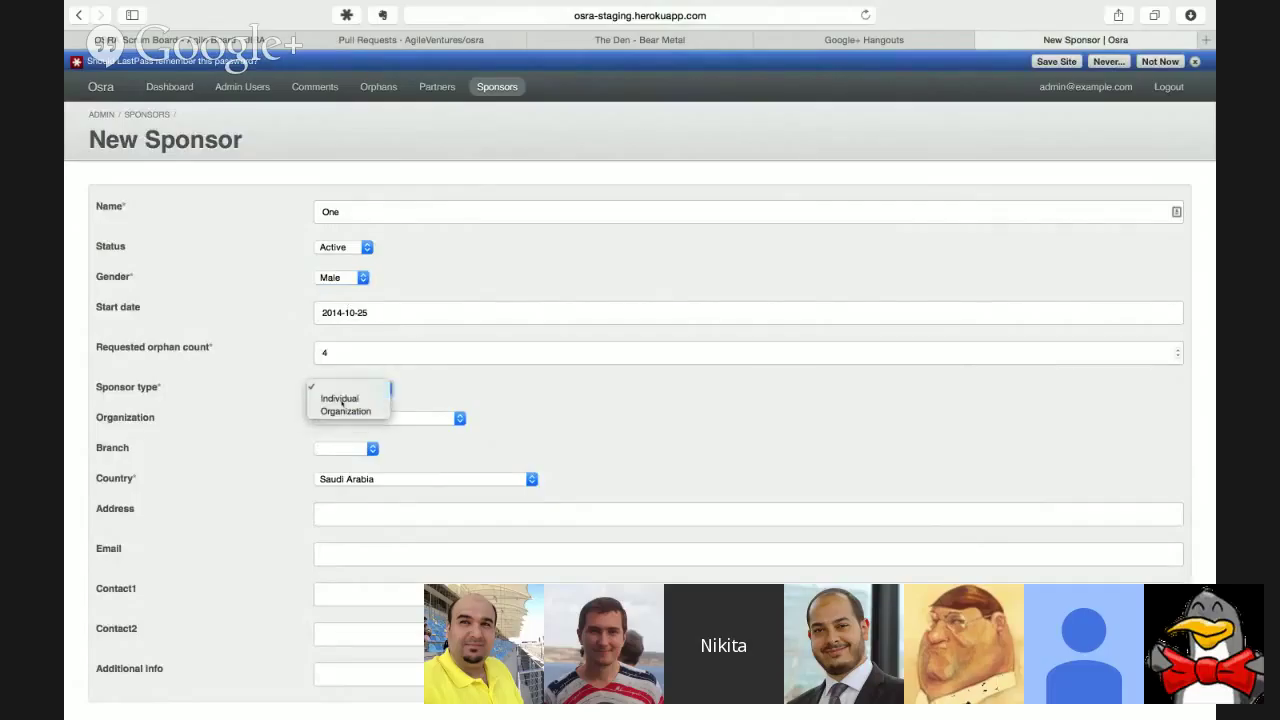
{"action": "left_click", "coordinate": [346, 450]}
{"action": "left_click", "coordinate": [348, 475]}
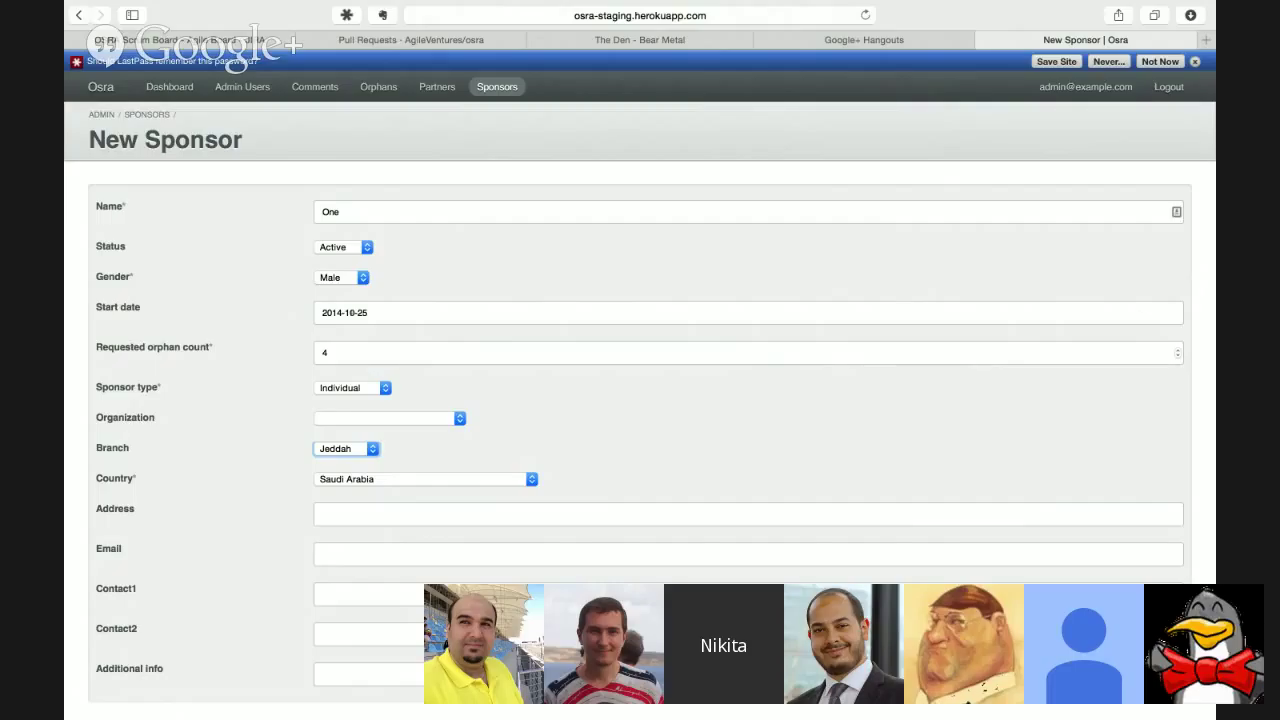
- Set the new sponsor's start date to 2014-11-01 and create the sponsor
{"action": "left_click", "coordinate": [333, 312]}
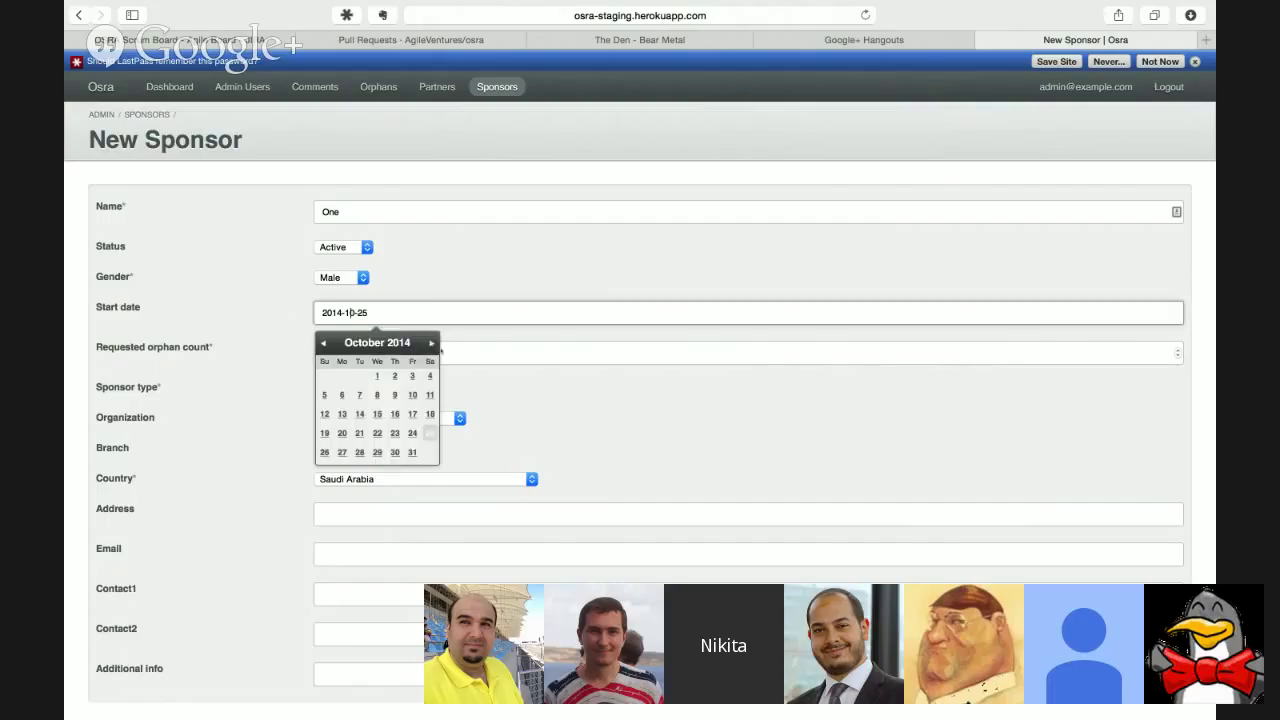
{"action": "left_click", "coordinate": [432, 343]}
{"action": "left_click", "coordinate": [430, 376]}
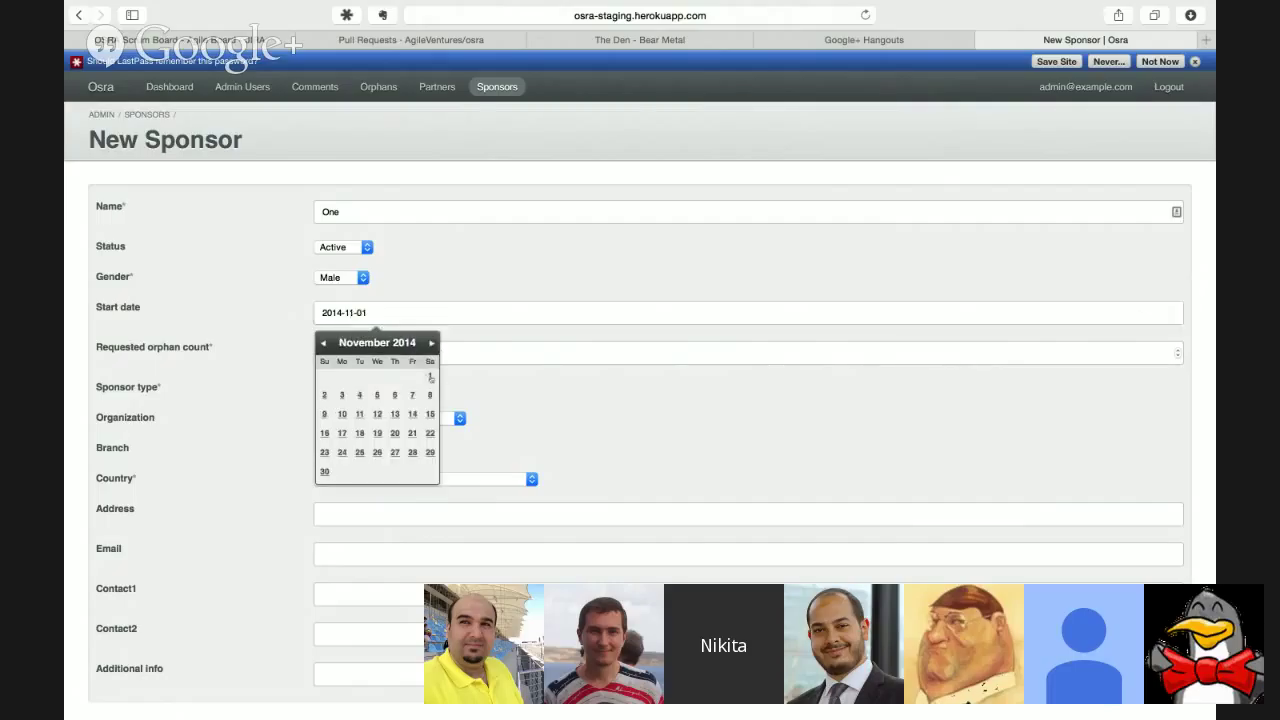
{"action": "scroll", "coordinate": [277, 401], "scroll_direction": "down", "scroll_amount": 3}
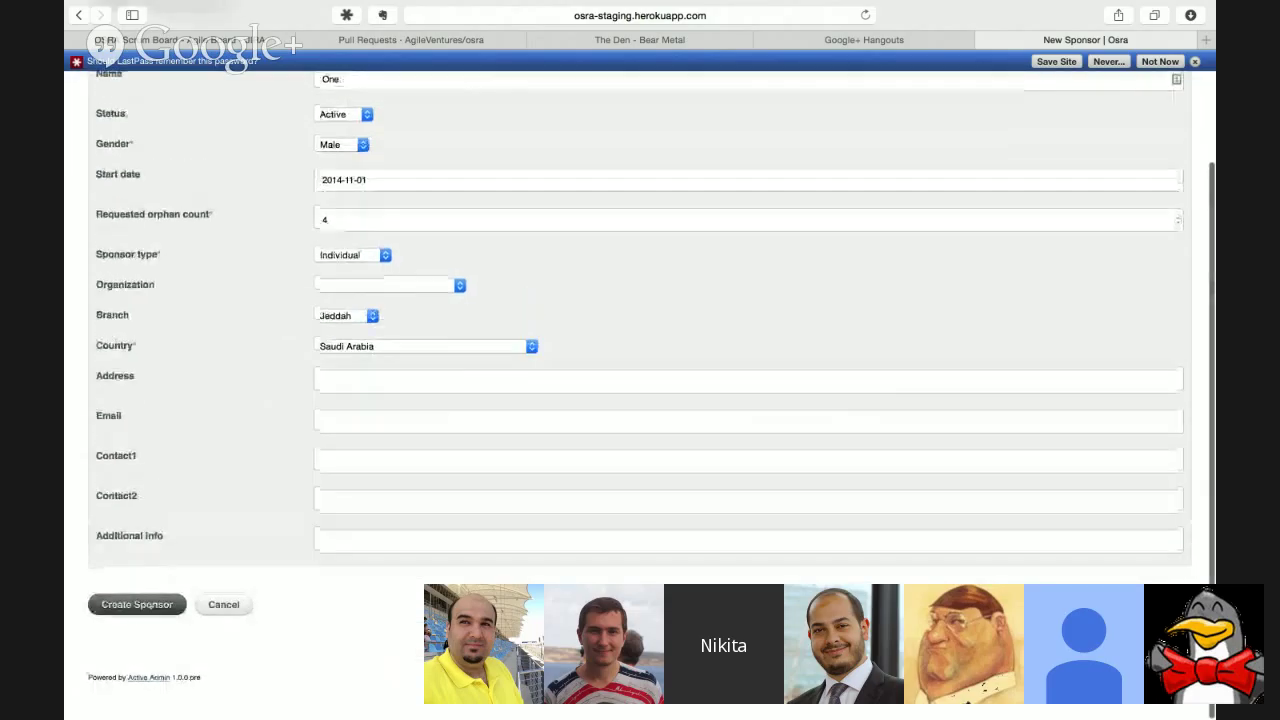
{"action": "left_click", "coordinate": [140, 604]}
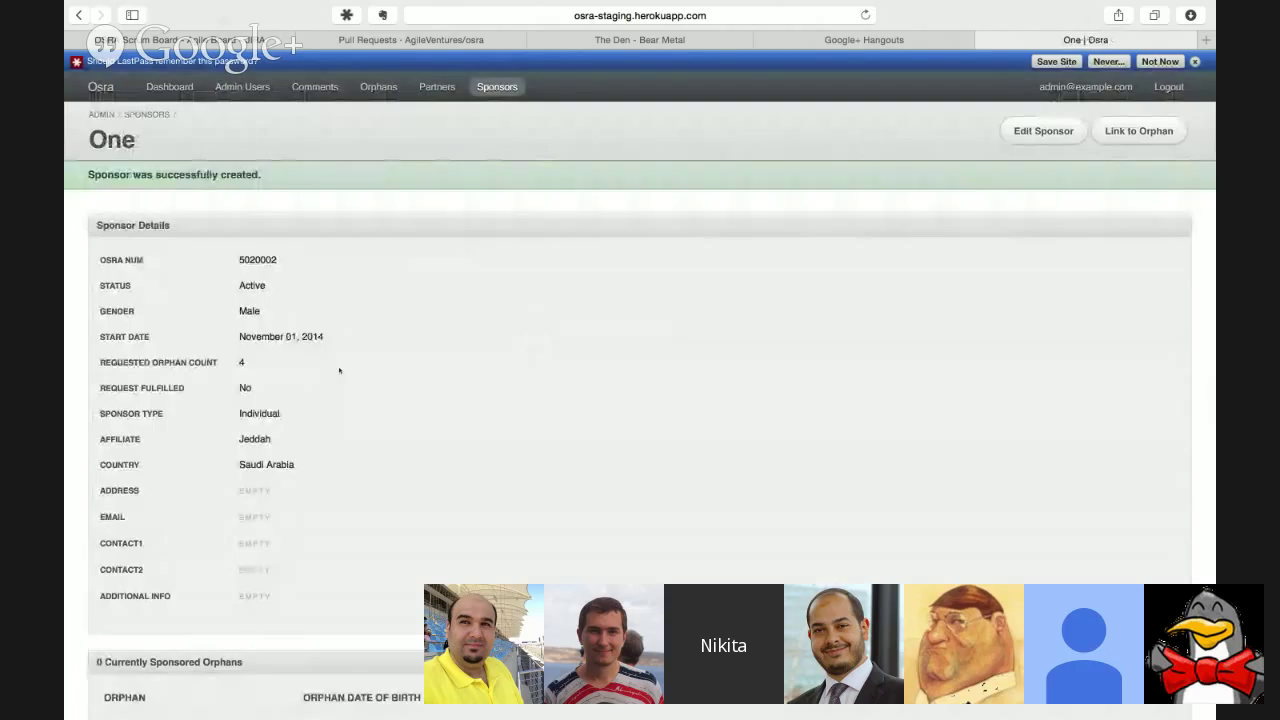
- Try to update sponsor One's start date to 2014-11-06
{"action": "left_click", "coordinate": [1036, 130]}
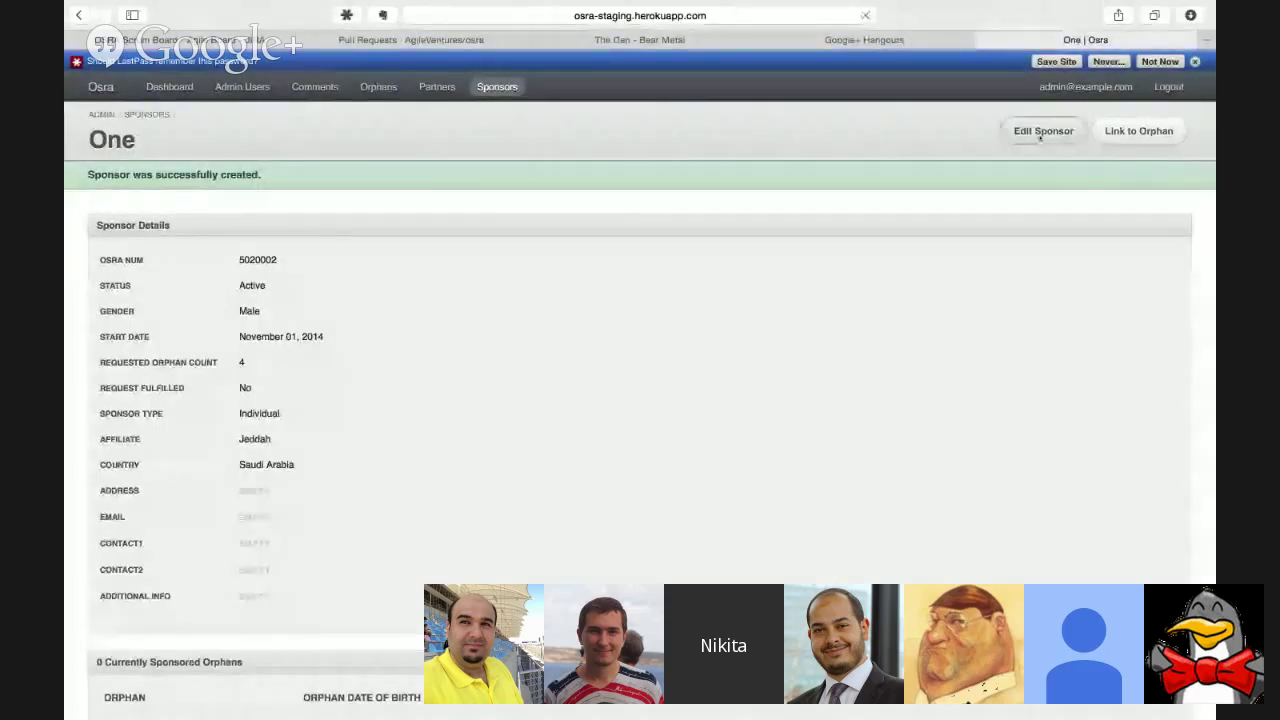
{"action": "left_click", "coordinate": [360, 312]}
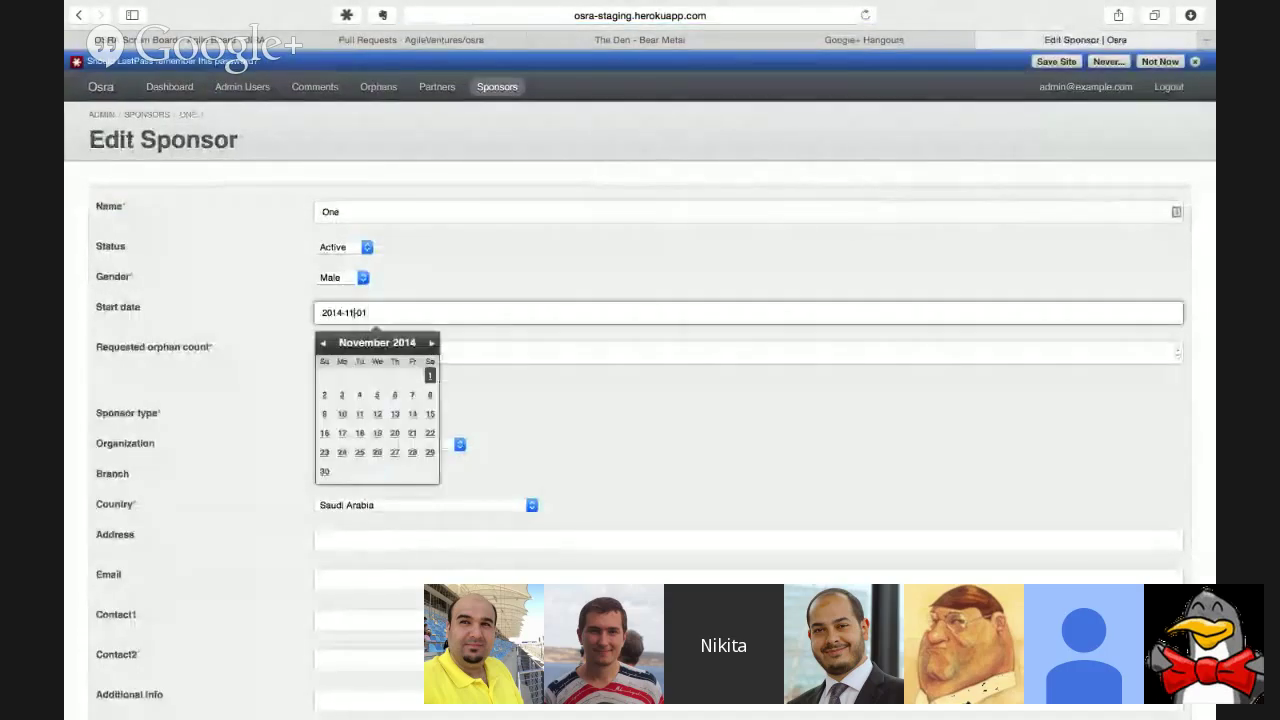
{"action": "left_click", "coordinate": [391, 395]}
{"action": "scroll", "coordinate": [391, 395], "scroll_direction": "down", "scroll_amount": 3}
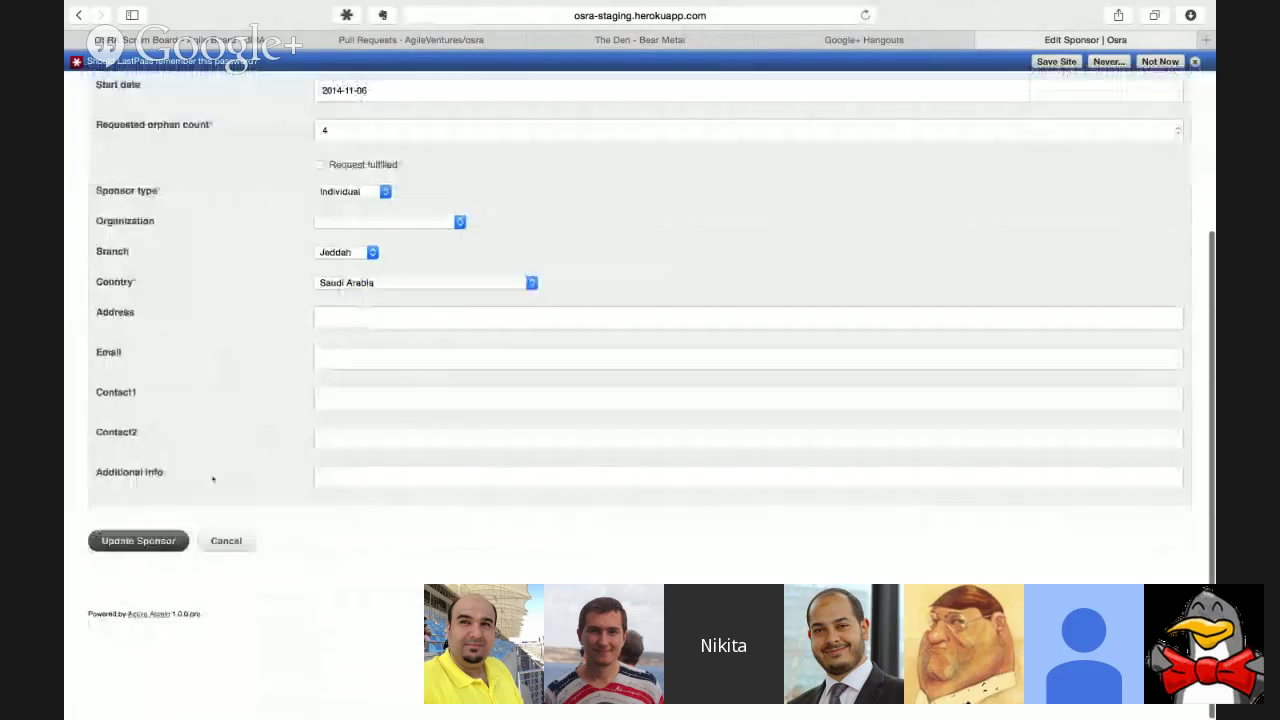
{"action": "left_click", "coordinate": [164, 605]}
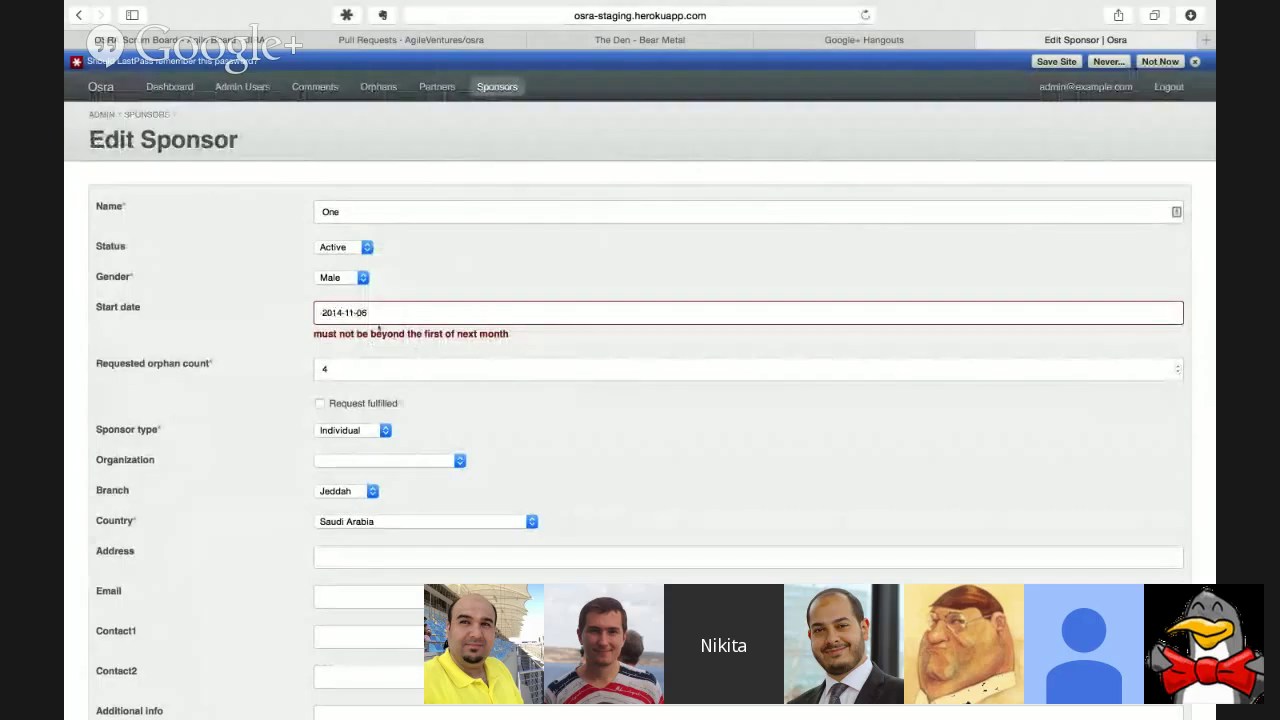
- Set sponsor One's start date to 2014-11-01, update the sponsor, and review the saved details
{"action": "left_click", "coordinate": [385, 314]}
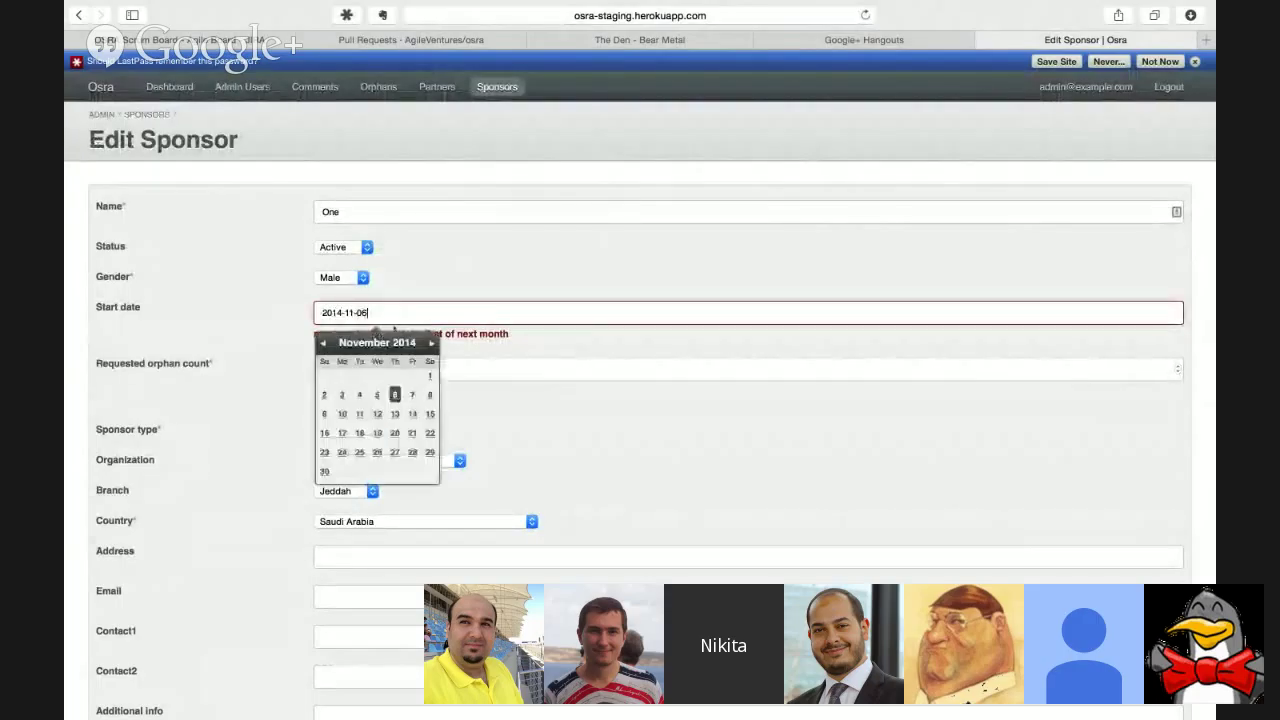
{"action": "left_click", "coordinate": [430, 376]}
{"action": "scroll", "coordinate": [252, 398], "scroll_direction": "down", "scroll_amount": 4}
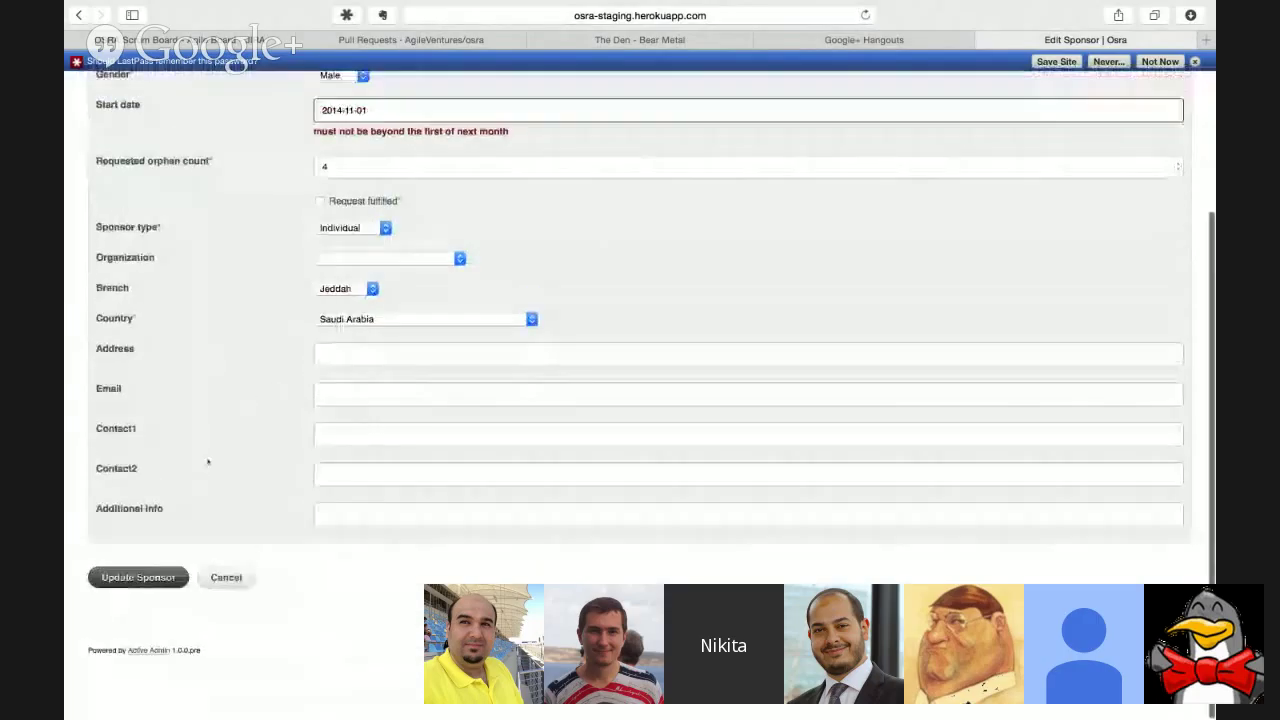
{"action": "left_click", "coordinate": [148, 604]}
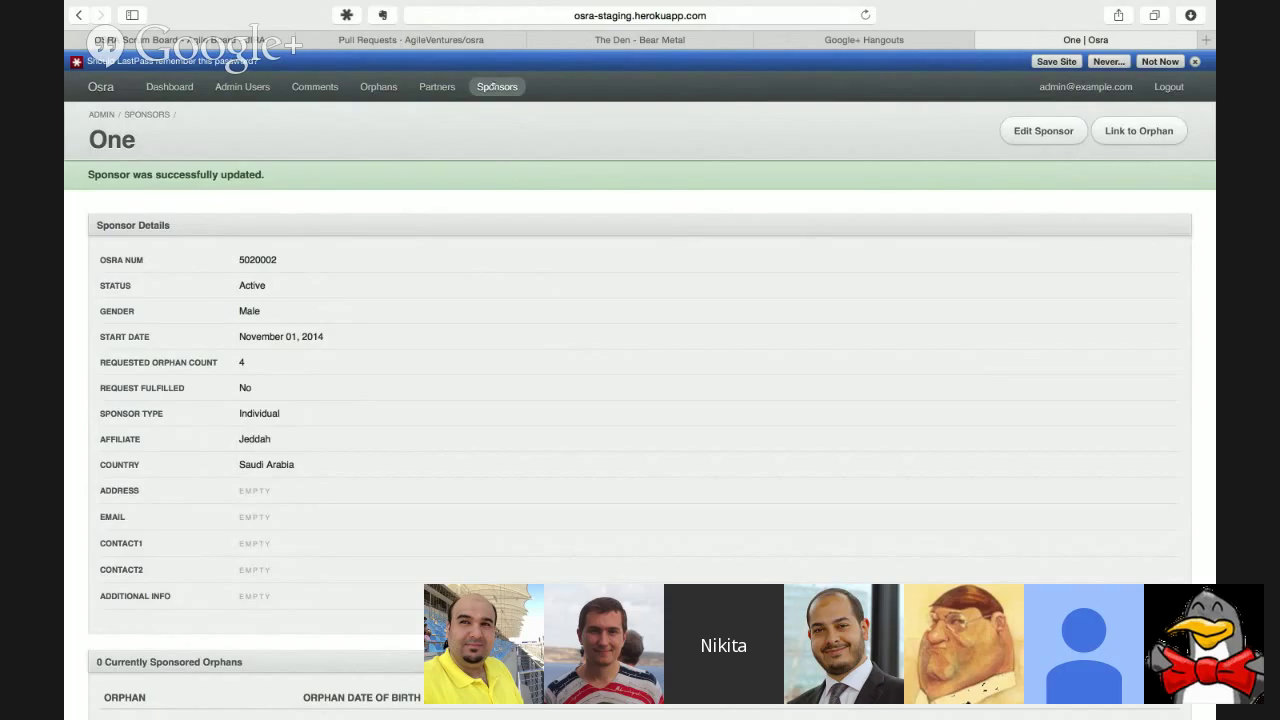
{"action": "scroll", "coordinate": [482, 289], "scroll_direction": "down", "scroll_amount": 2}
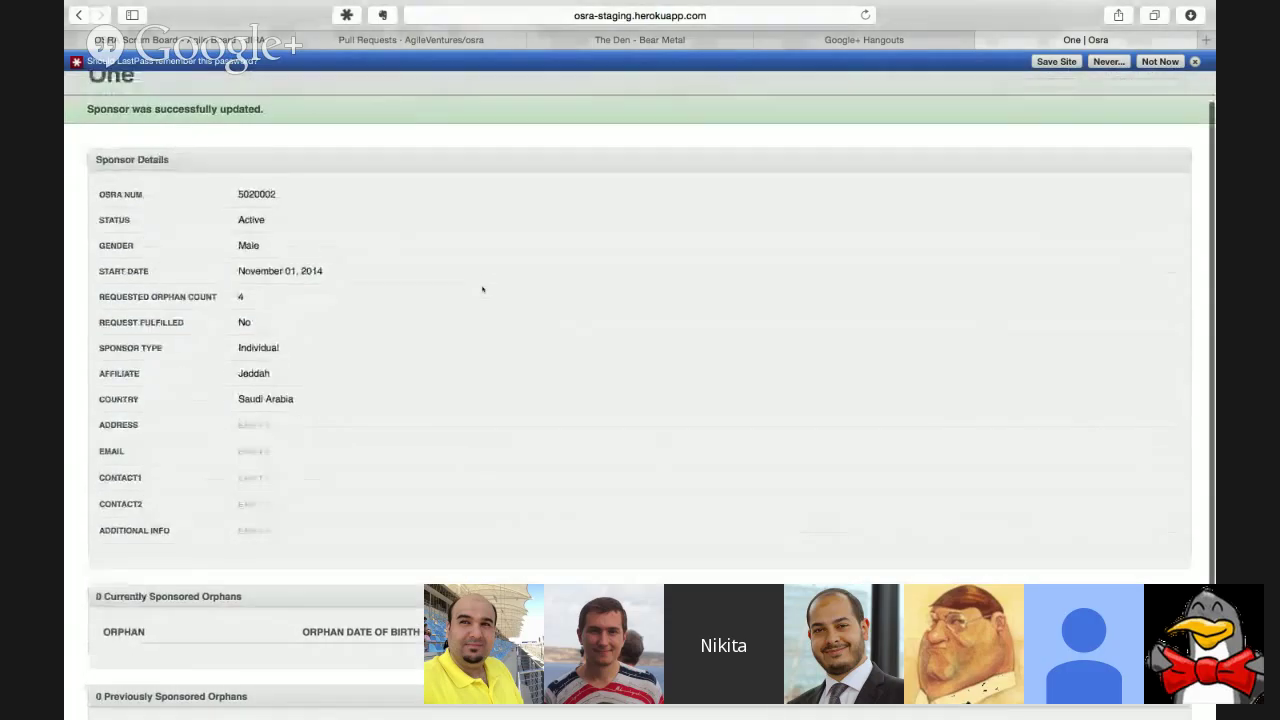
{"action": "scroll", "coordinate": [481, 289], "scroll_direction": "up", "scroll_amount": 2}
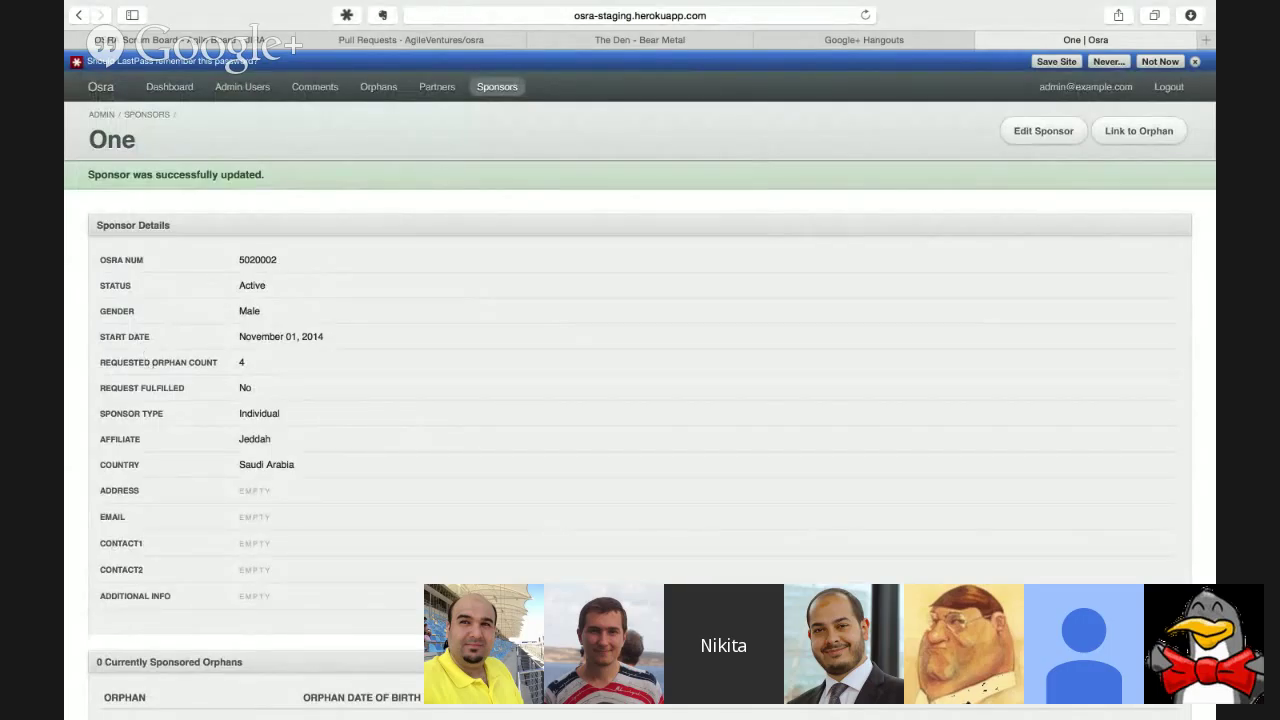
- Open sponsor One's edit form to review its fields, and go to the Orphans list
{"action": "left_click", "coordinate": [1024, 131]}
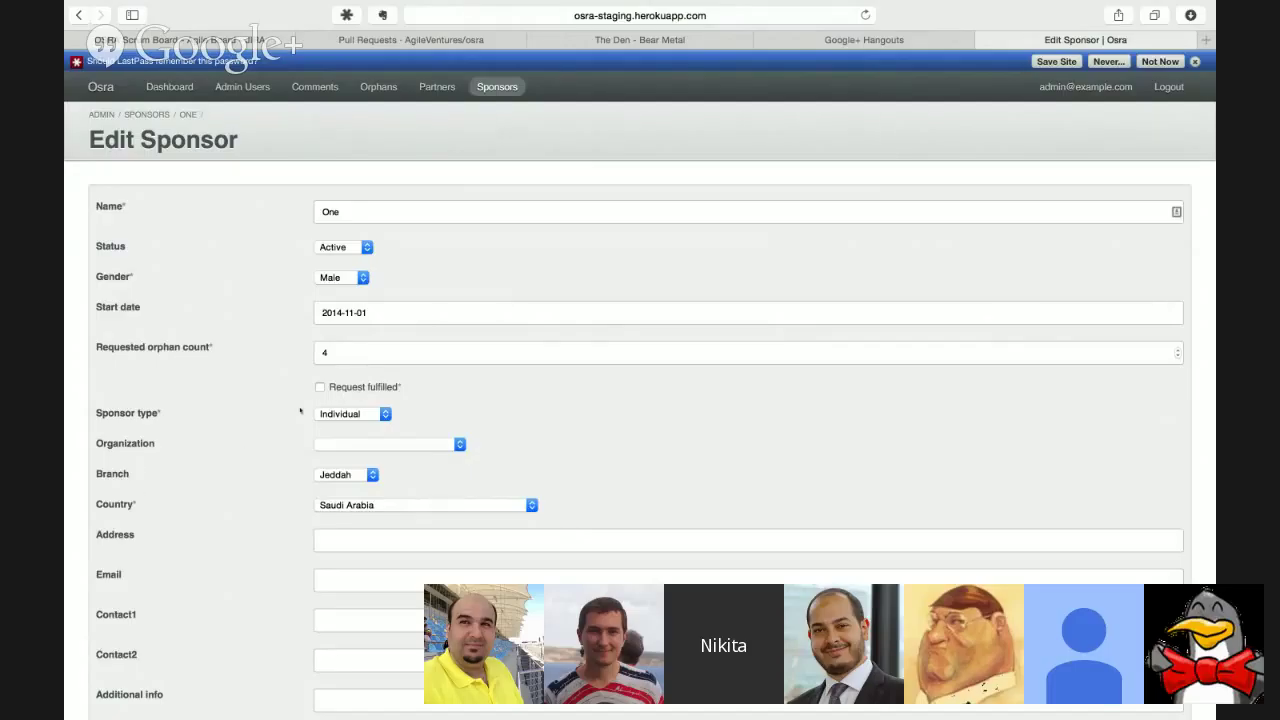
{"action": "left_click", "coordinate": [437, 87]}
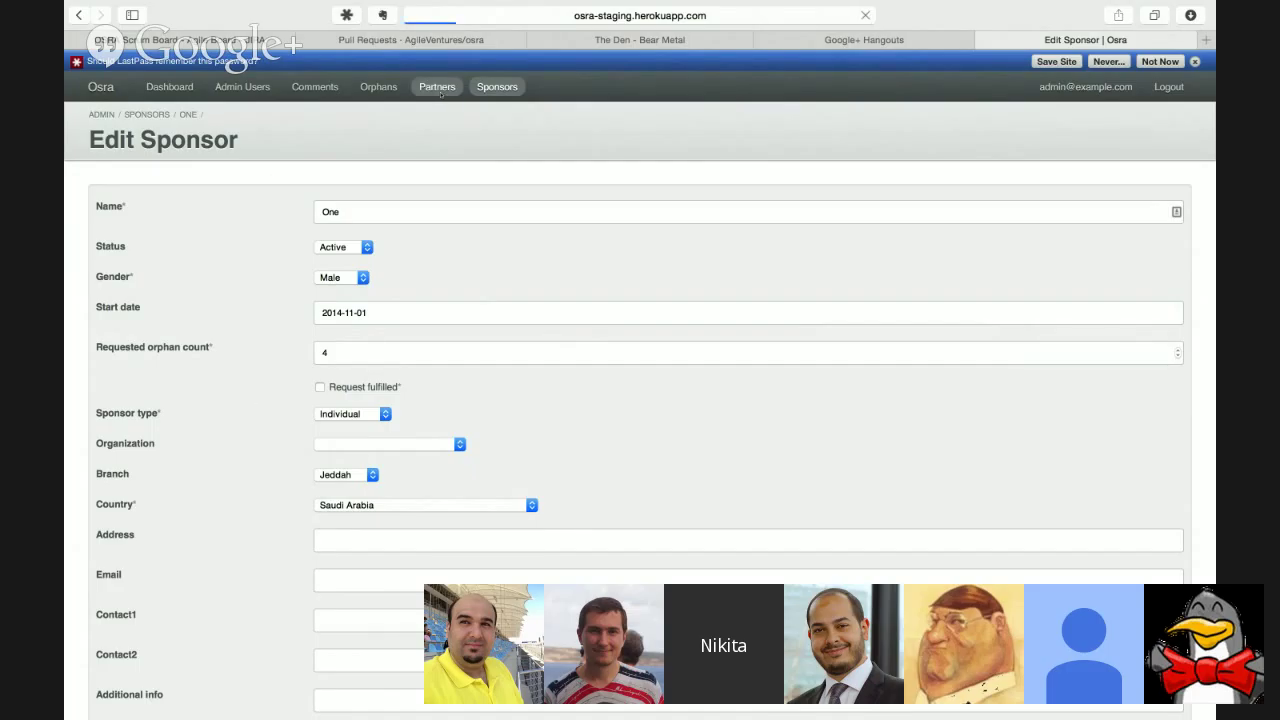
{"action": "left_click", "coordinate": [378, 88]}
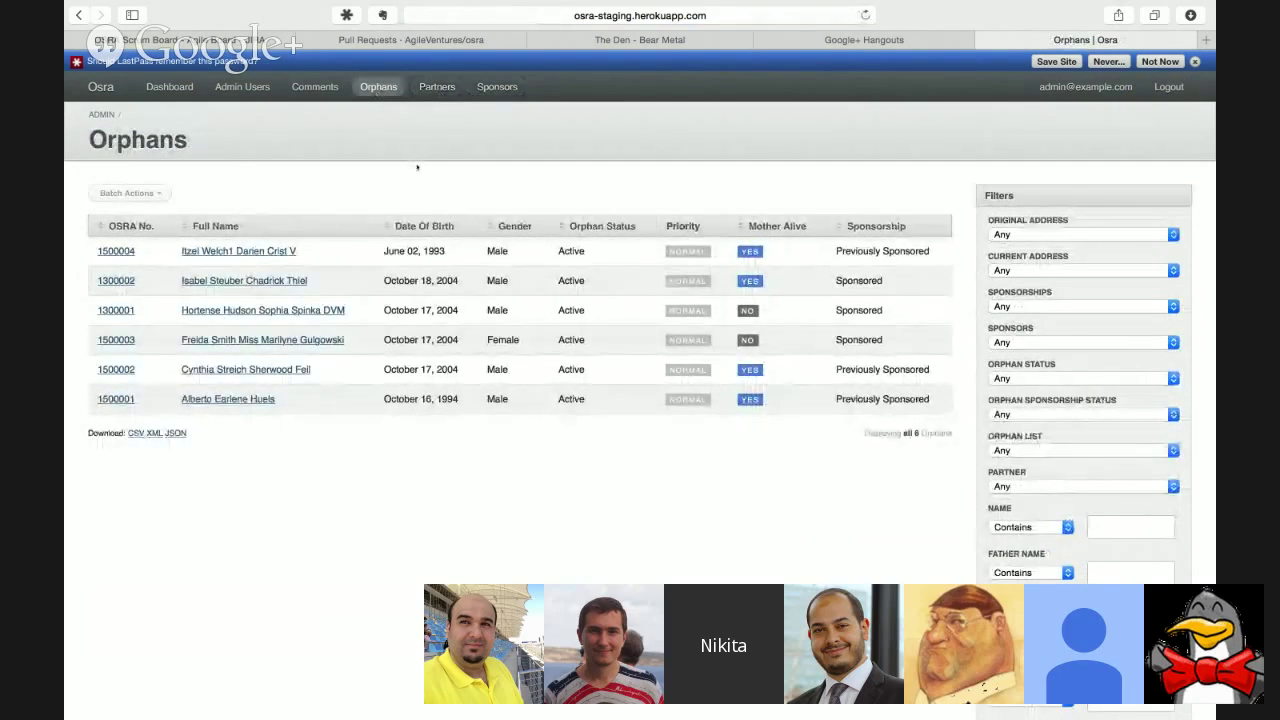
- Open the first listed orphan's record, review its details and edit form, and return to the record without saving
{"action": "left_click", "coordinate": [271, 253]}
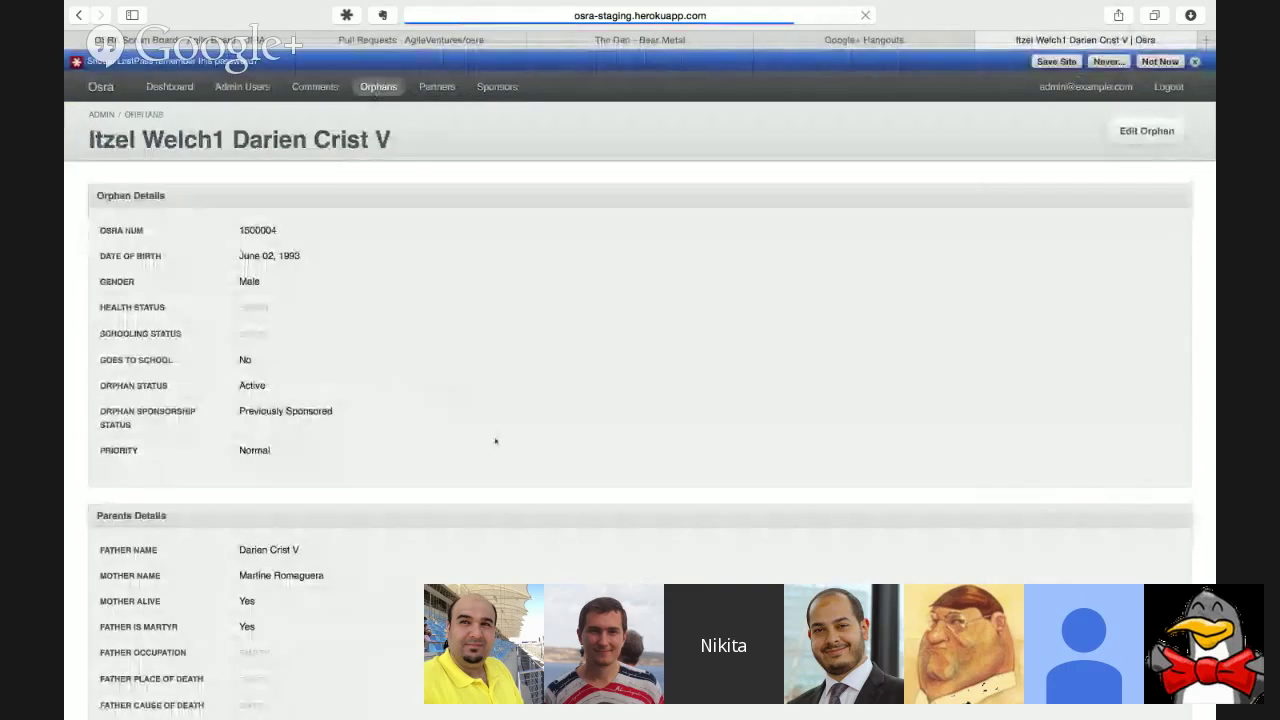
{"action": "scroll", "coordinate": [494, 440], "scroll_direction": "down", "scroll_amount": 3}
{"action": "scroll", "coordinate": [489, 440], "scroll_direction": "up", "scroll_amount": 3}
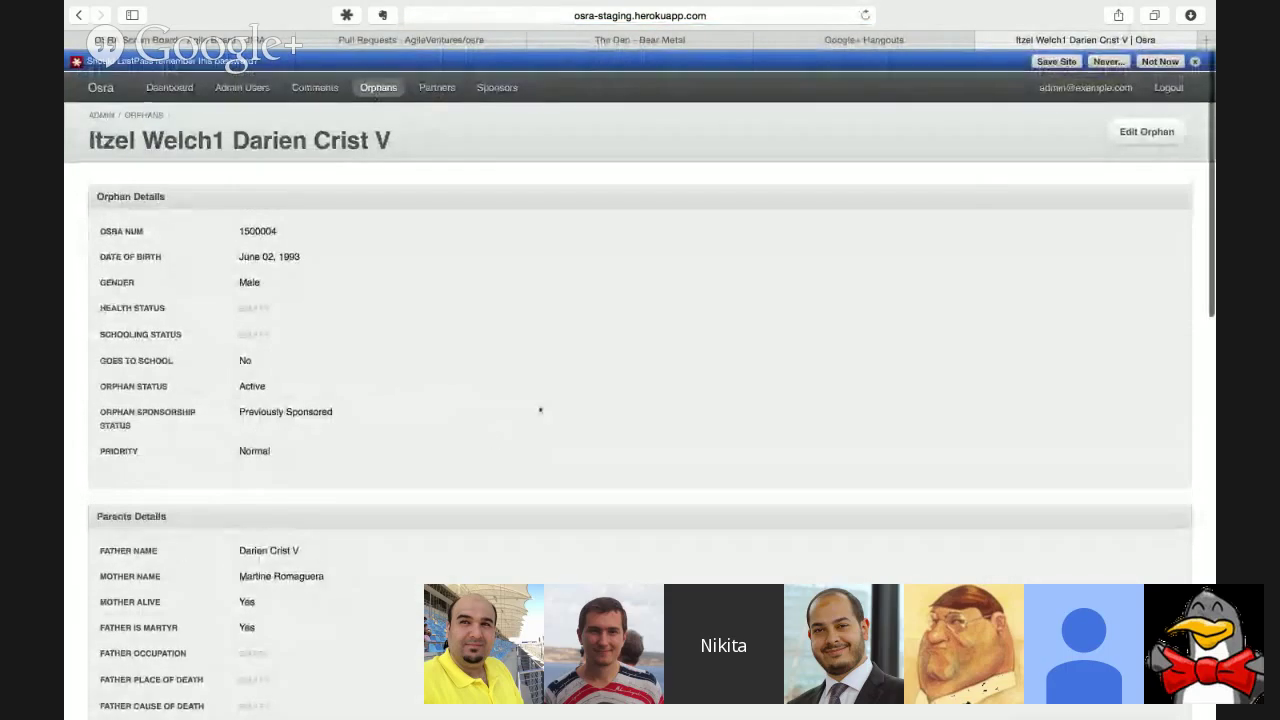
{"action": "left_click", "coordinate": [1142, 136]}
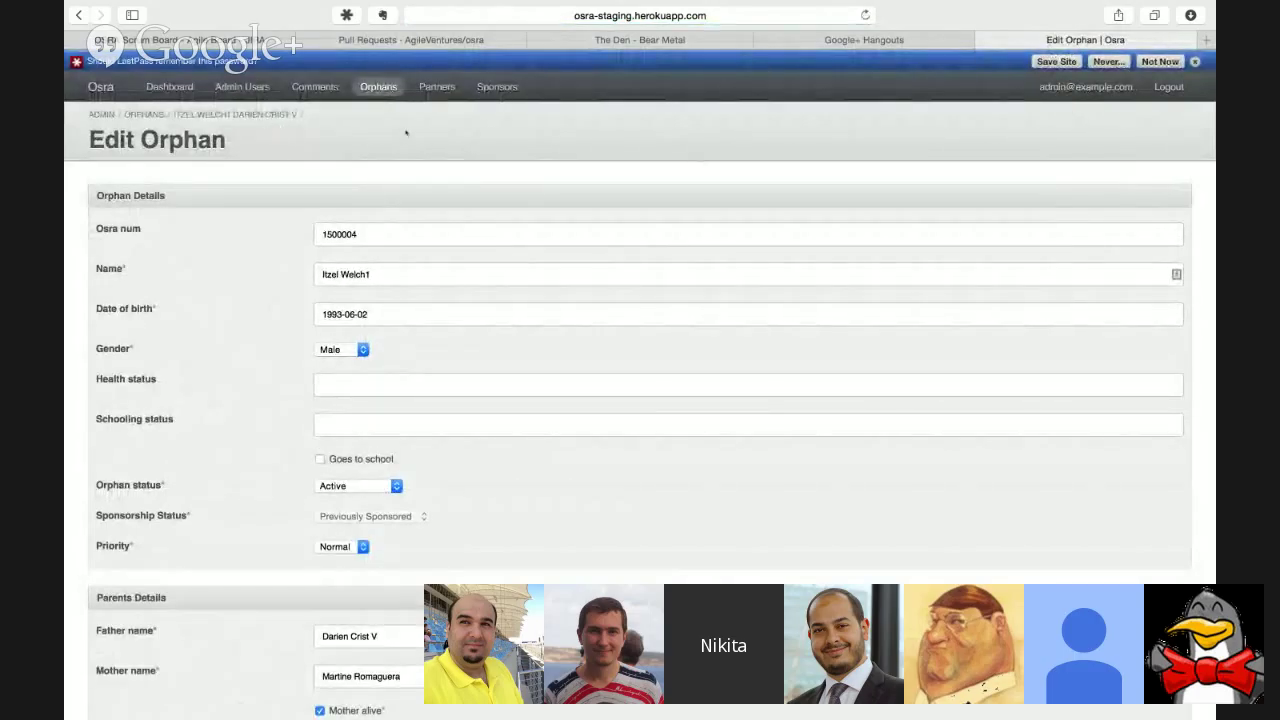
{"action": "left_click", "coordinate": [276, 116]}
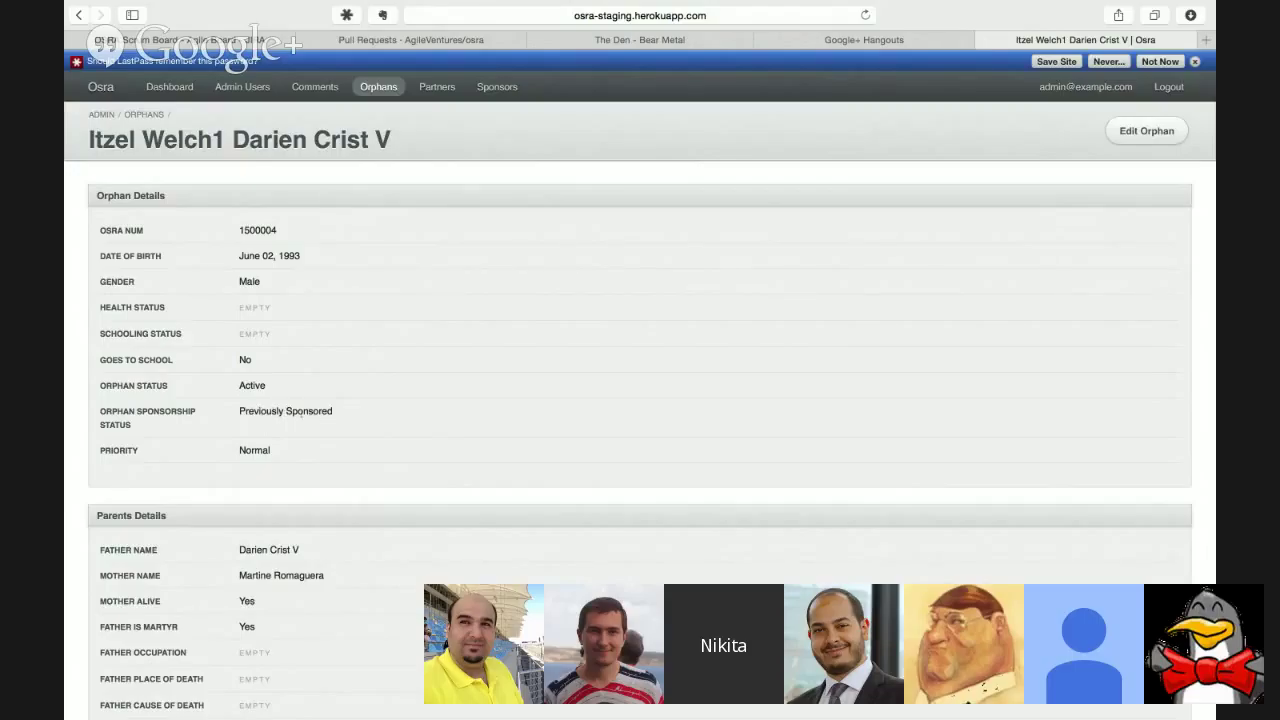
- Open the second listed orphan's record from the Orphans list and inspect its orphan details and current sponsor link
{"action": "left_click", "coordinate": [384, 90]}
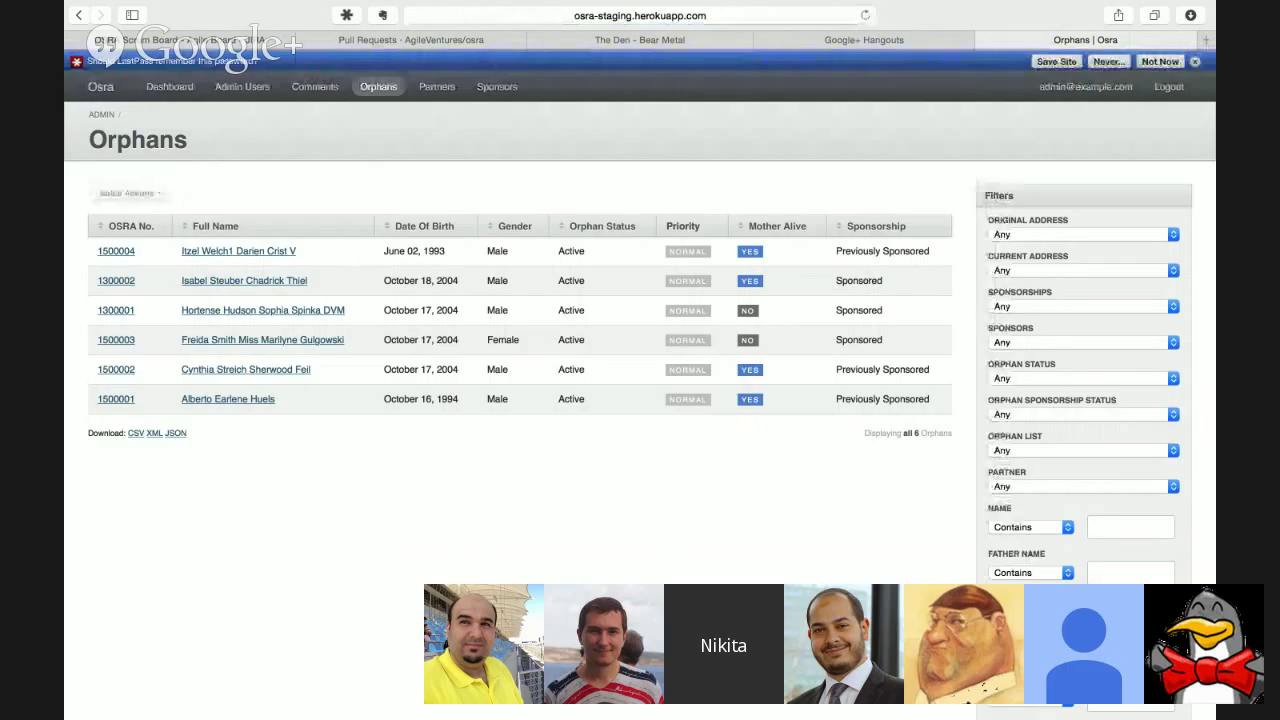
{"action": "left_click", "coordinate": [247, 282]}
{"action": "scroll", "coordinate": [283, 346], "scroll_direction": "down", "scroll_amount": 2}
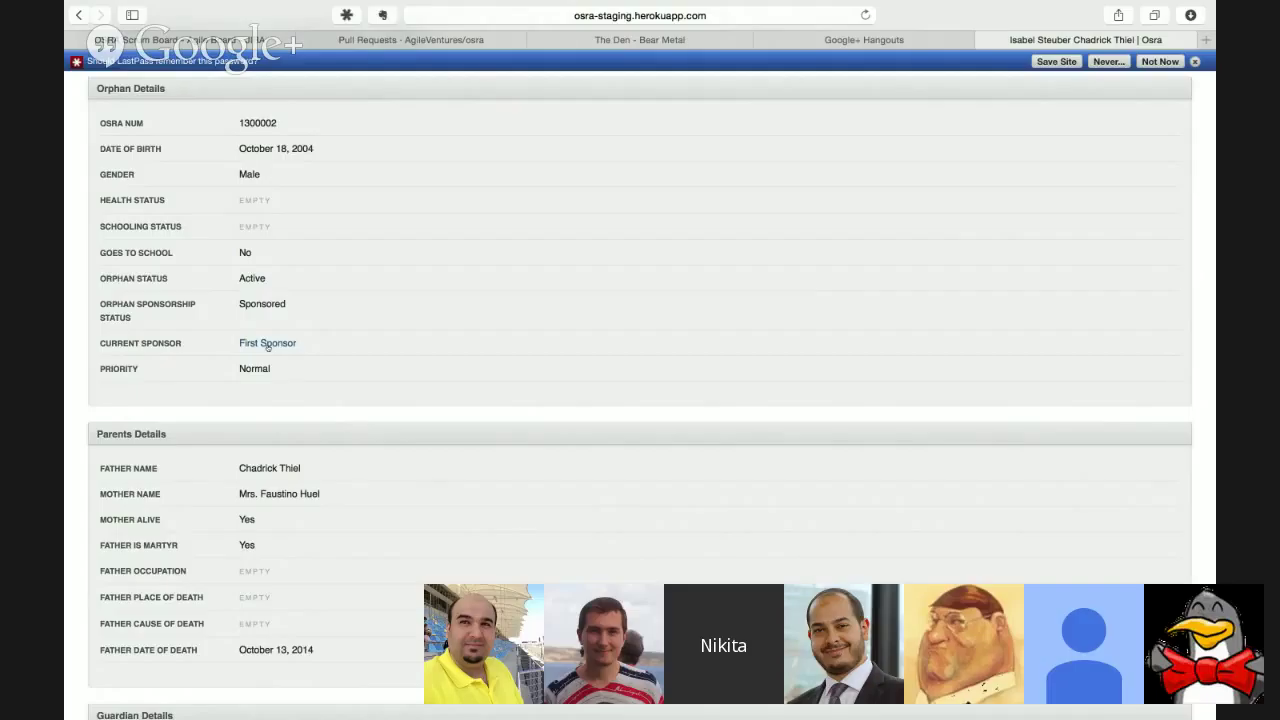
{"action": "left_click", "coordinate": [267, 344]}
{"action": "scroll", "coordinate": [731, 240], "scroll_direction": "up", "scroll_amount": 3}
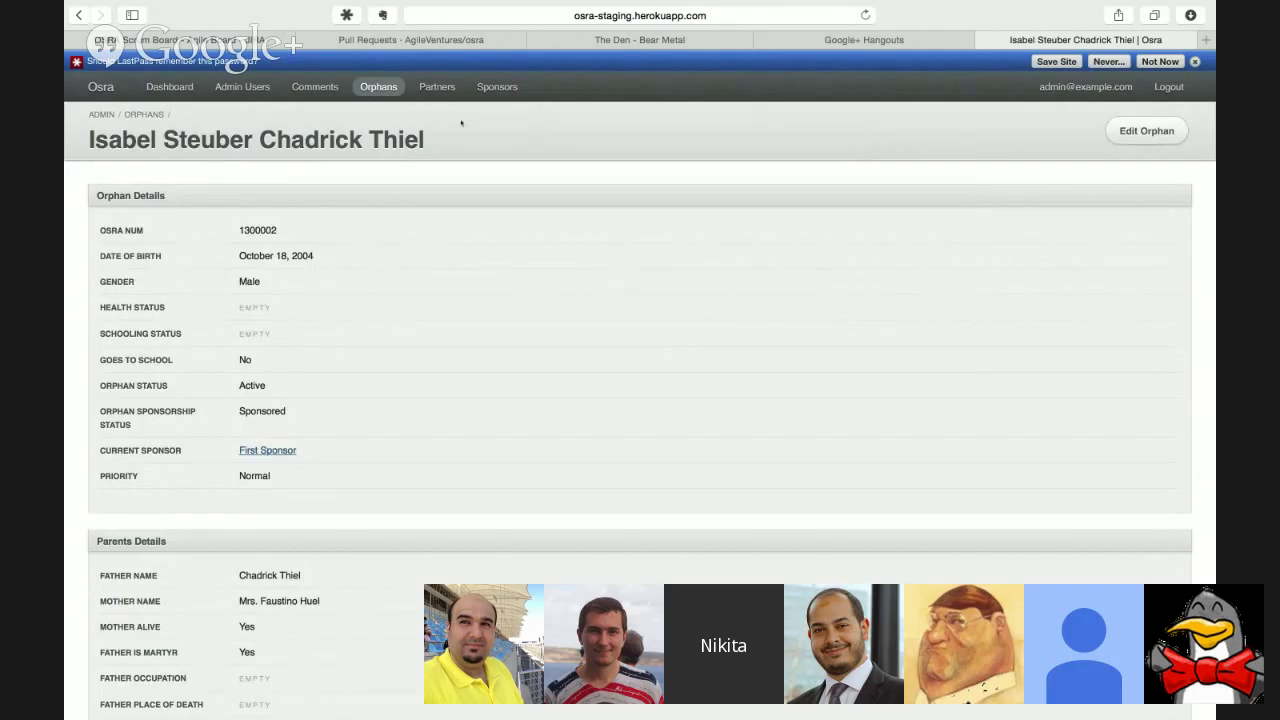
- Mark sponsor One's request as fulfilled and update the sponsor
{"action": "left_click", "coordinate": [497, 86]}
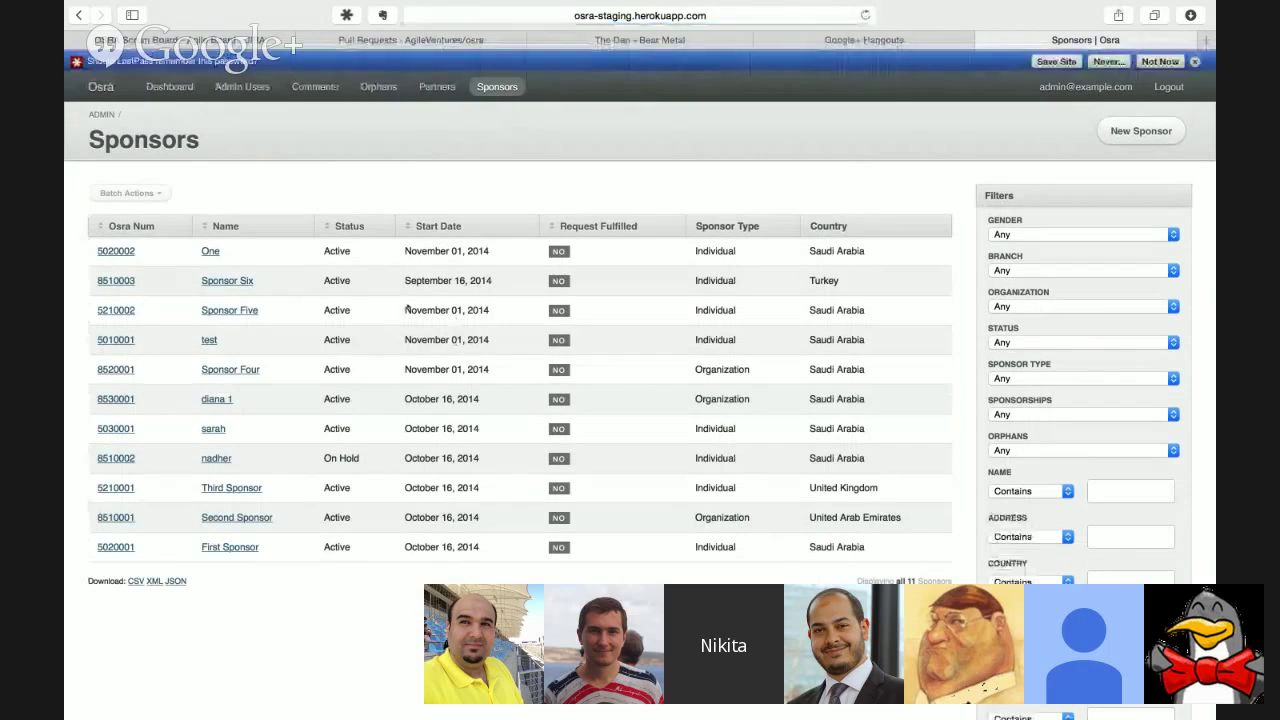
{"action": "left_click", "coordinate": [210, 254]}
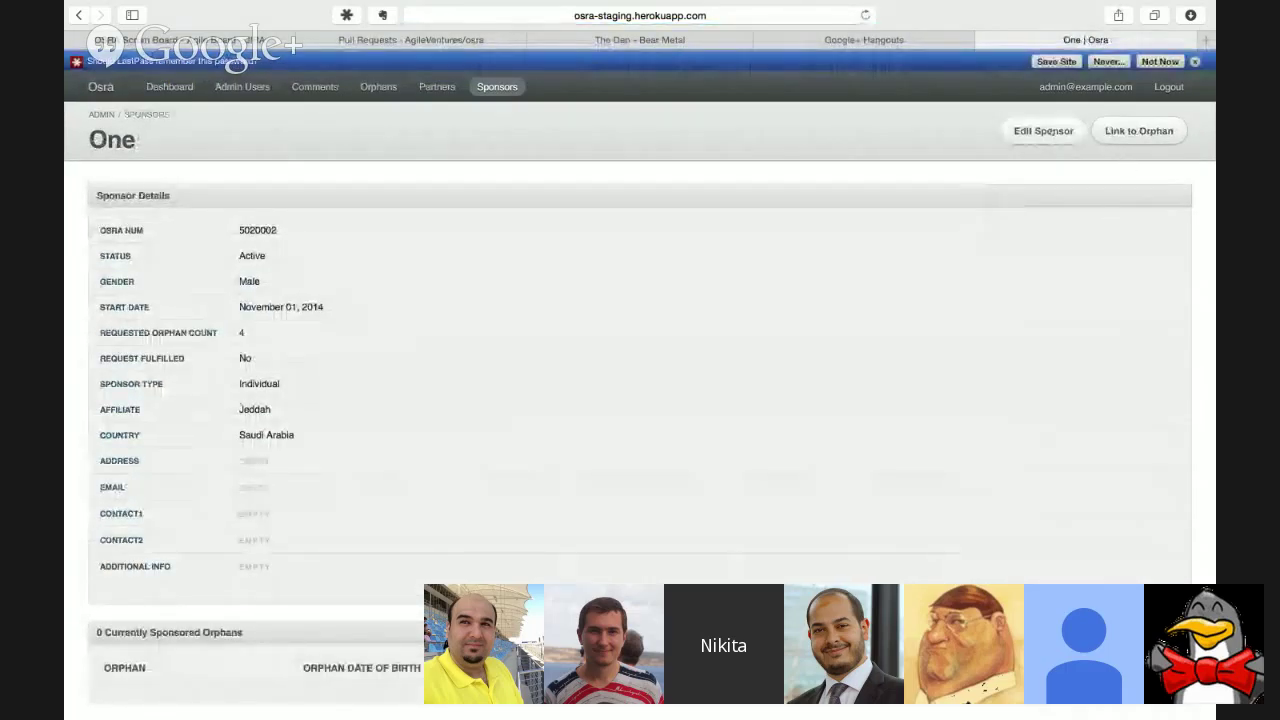
{"action": "left_click", "coordinate": [1045, 131]}
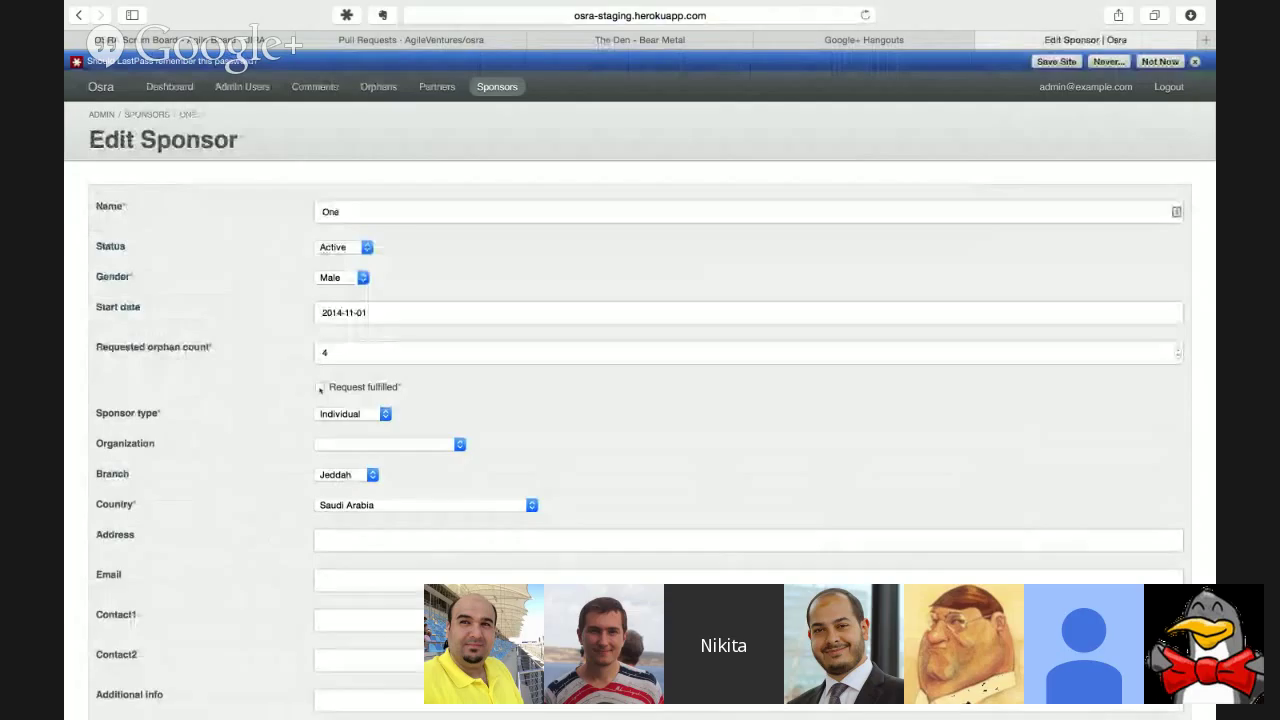
{"action": "left_click", "coordinate": [320, 388]}
{"action": "scroll", "coordinate": [265, 467], "scroll_direction": "down", "scroll_amount": 3}
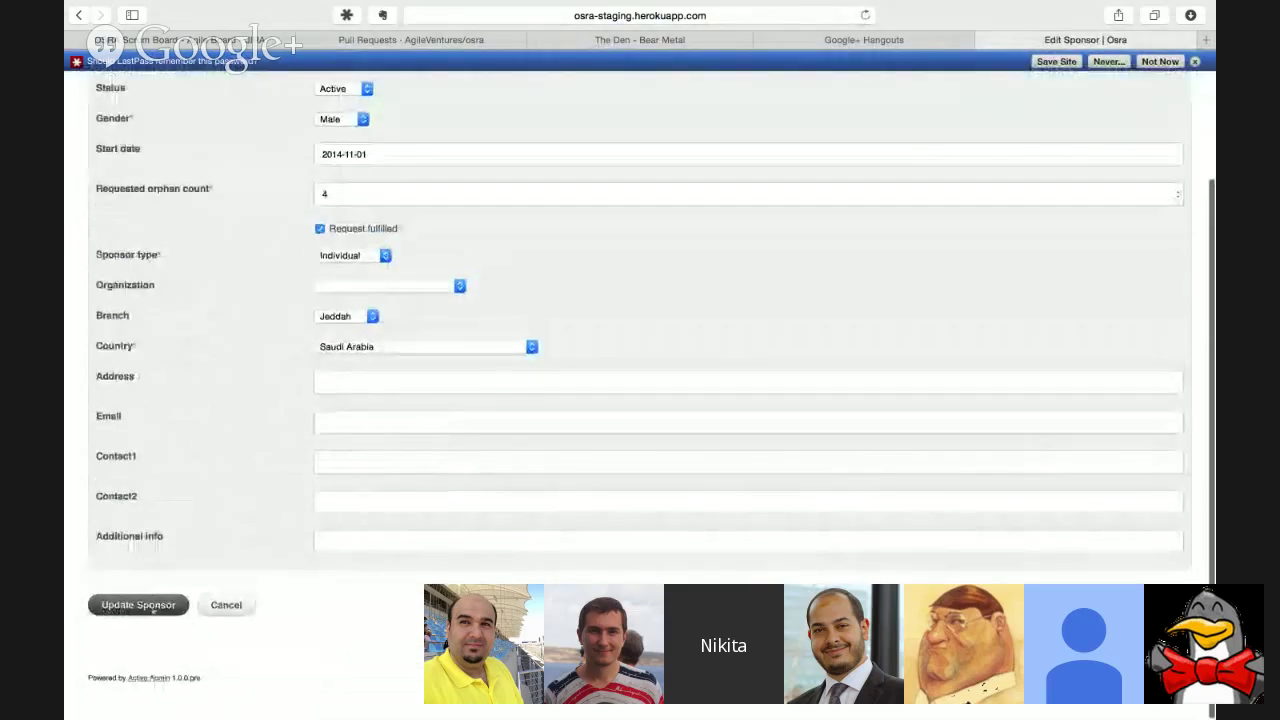
{"action": "left_click", "coordinate": [152, 596]}
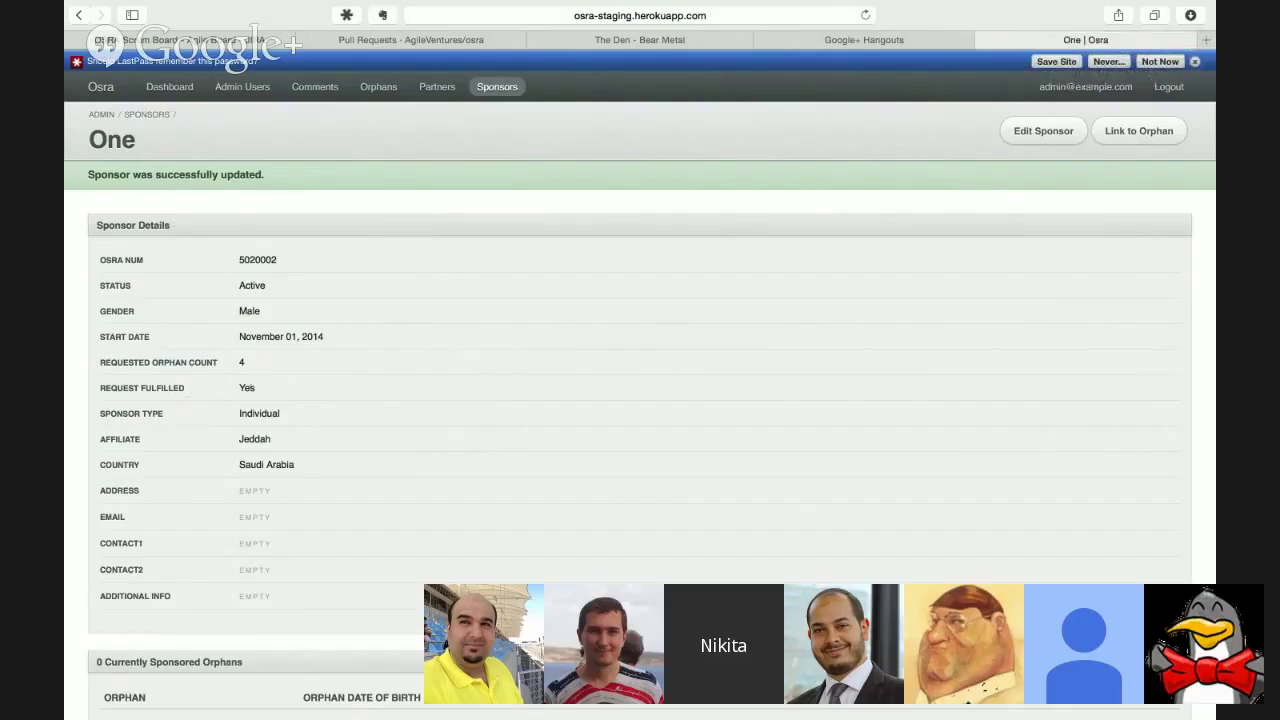
- Reopen sponsor One for editing, toggle the Request fulfilled option off and on, leave it enabled, and save the sponsor
{"action": "left_click", "coordinate": [1040, 132]}
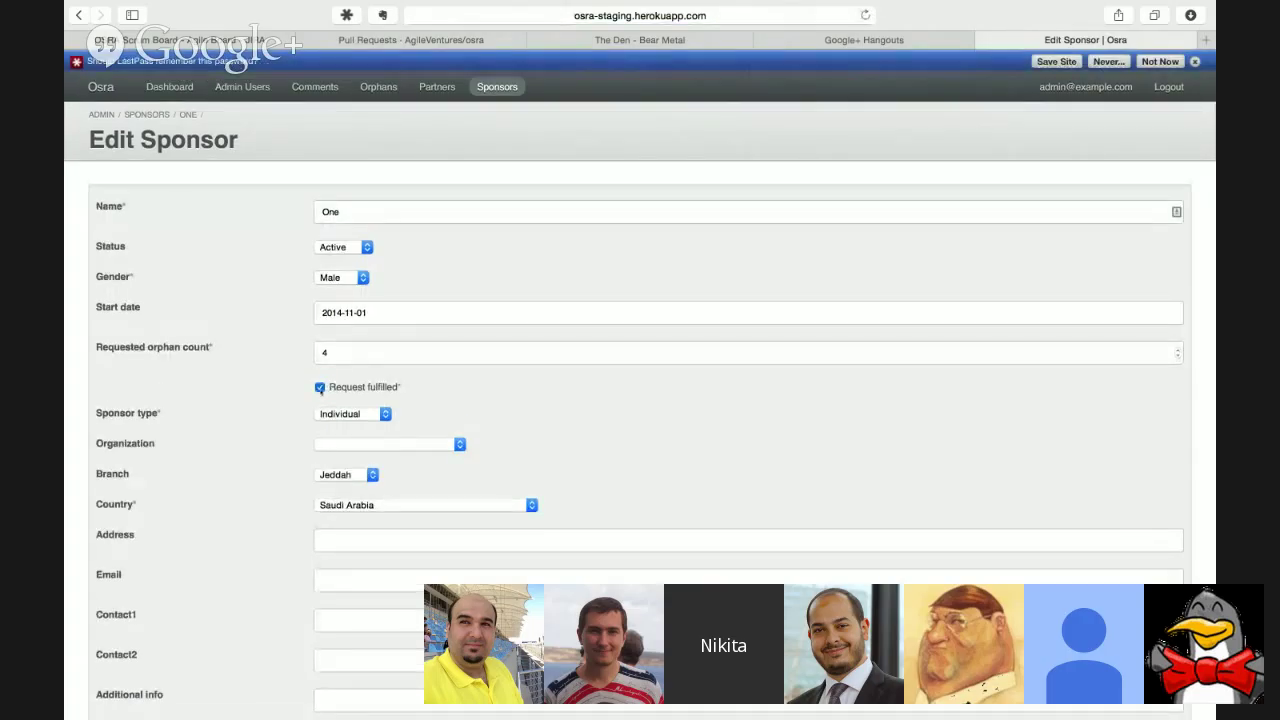
{"action": "left_click", "coordinate": [320, 388]}
{"action": "left_click", "coordinate": [320, 388]}
{"action": "left_click", "coordinate": [320, 387]}
{"action": "left_click", "coordinate": [354, 390]}
{"action": "scroll", "coordinate": [274, 424], "scroll_direction": "up", "scroll_amount": 1}
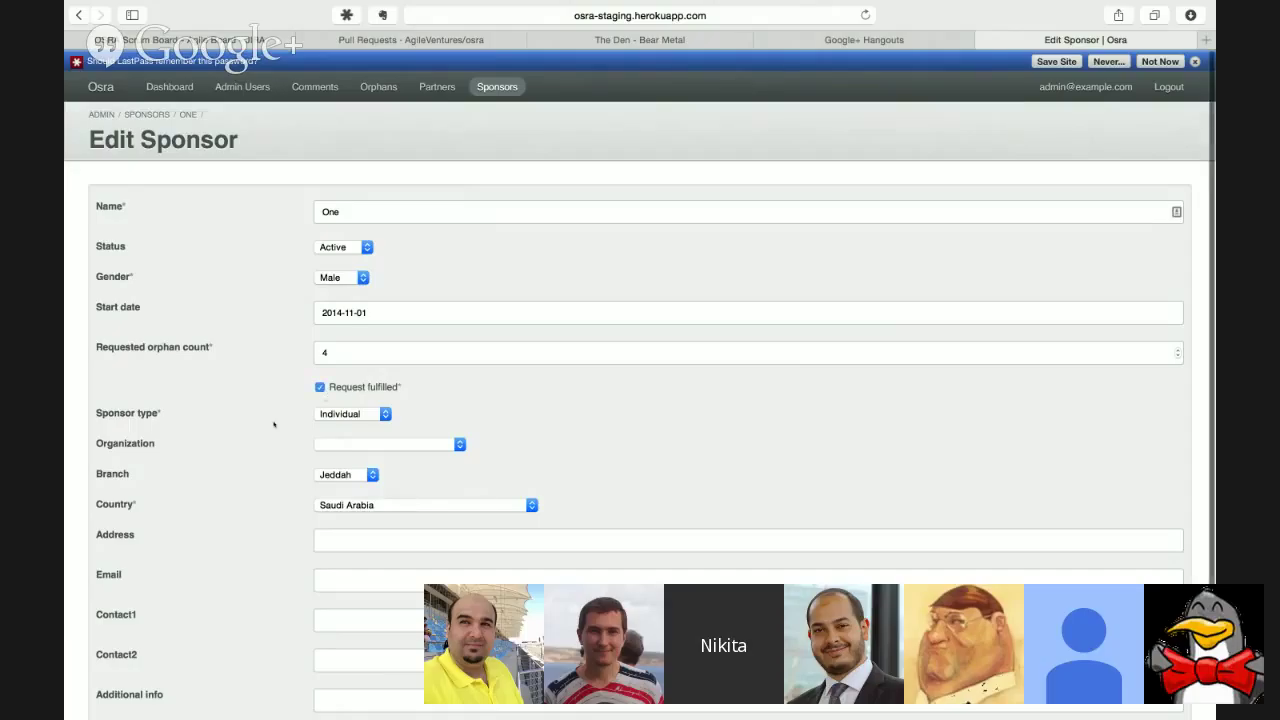
{"action": "scroll", "coordinate": [274, 424], "scroll_direction": "down", "scroll_amount": 3}
{"action": "key", "text": "Return"}
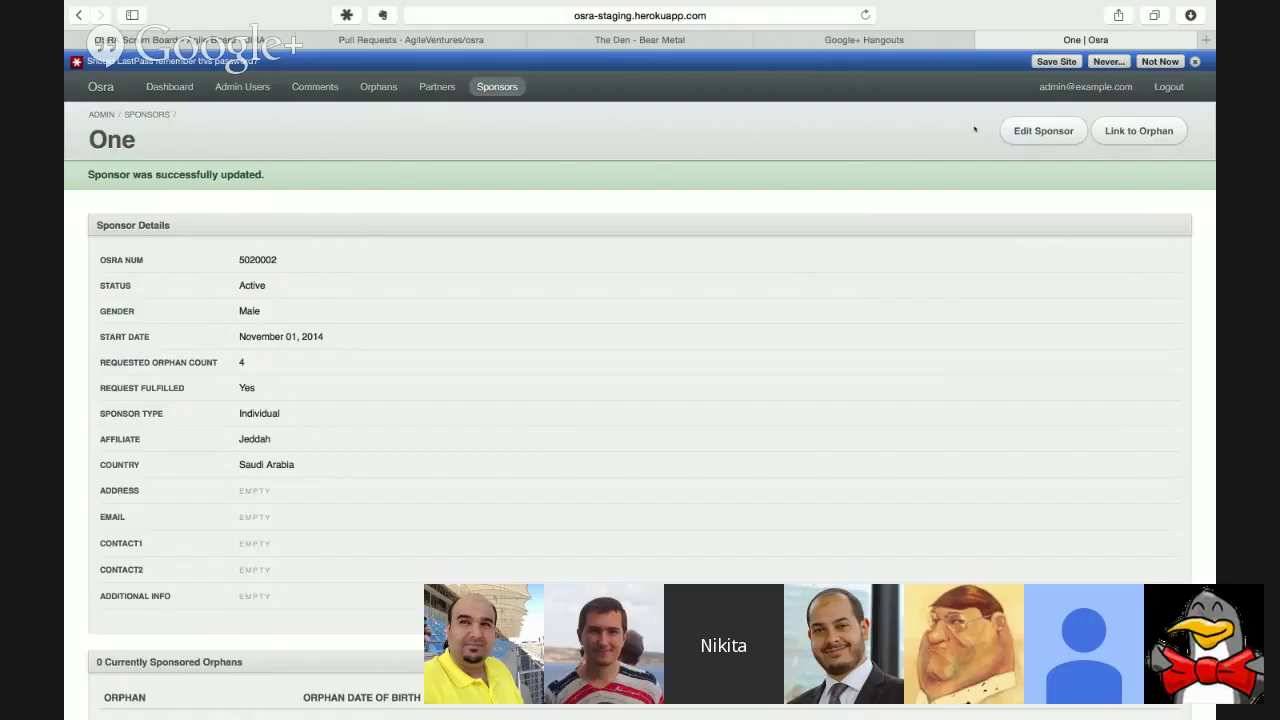
- Switch to the Google+ Hangouts call and stop sharing the screen
{"action": "left_click", "coordinate": [889, 45]}
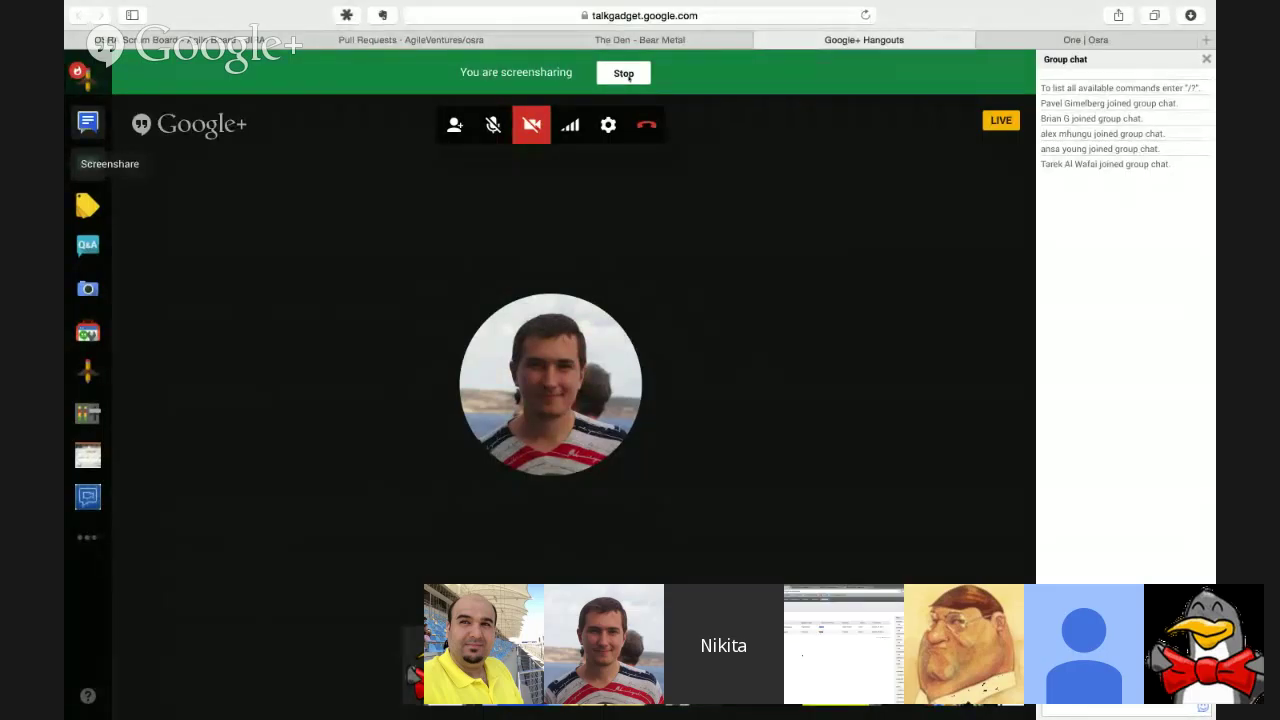
{"action": "left_click", "coordinate": [624, 74]}
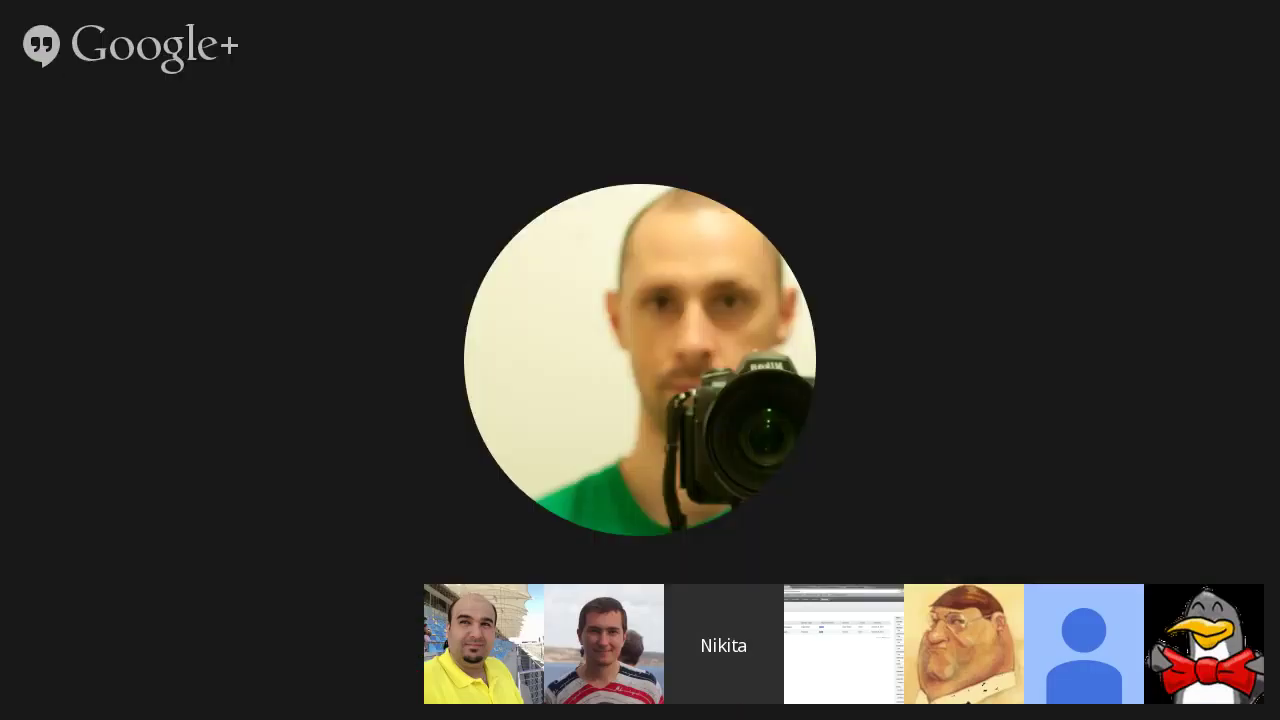